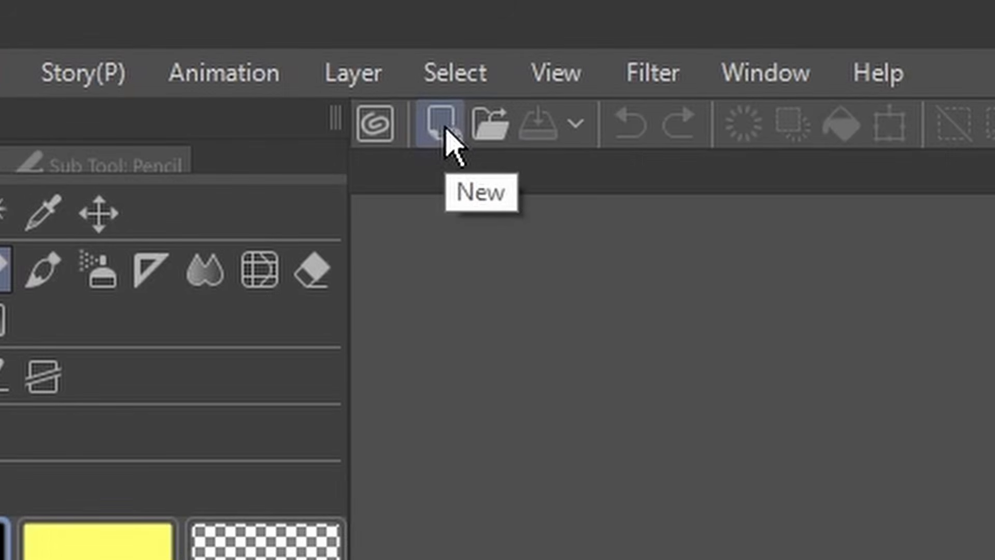
# - Create a new 1080 x 1920 px animation project with a frame rate of 24 and a playback time of 24
pyautogui.click(444, 127)
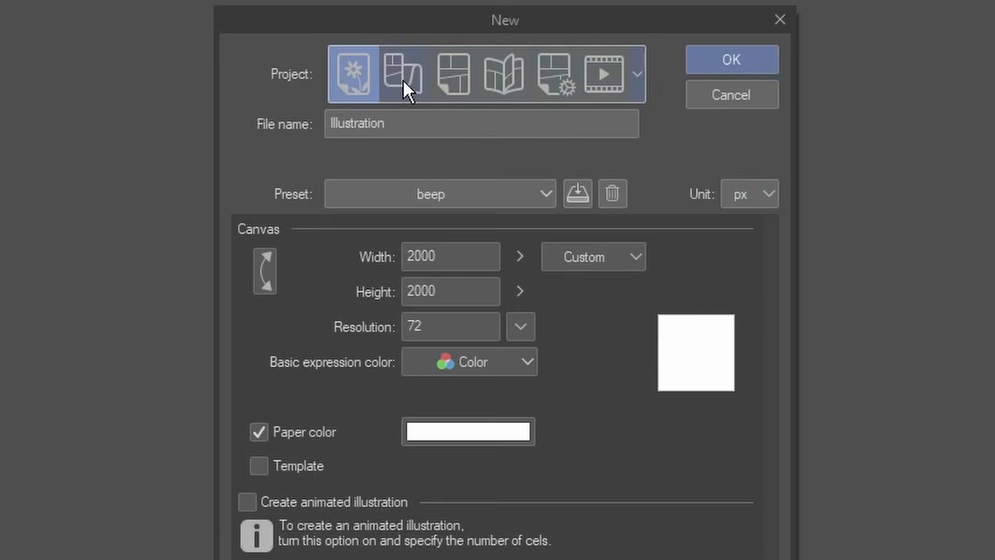
pyautogui.click(402, 79)
pyautogui.click(452, 75)
pyautogui.click(554, 74)
pyautogui.click(603, 74)
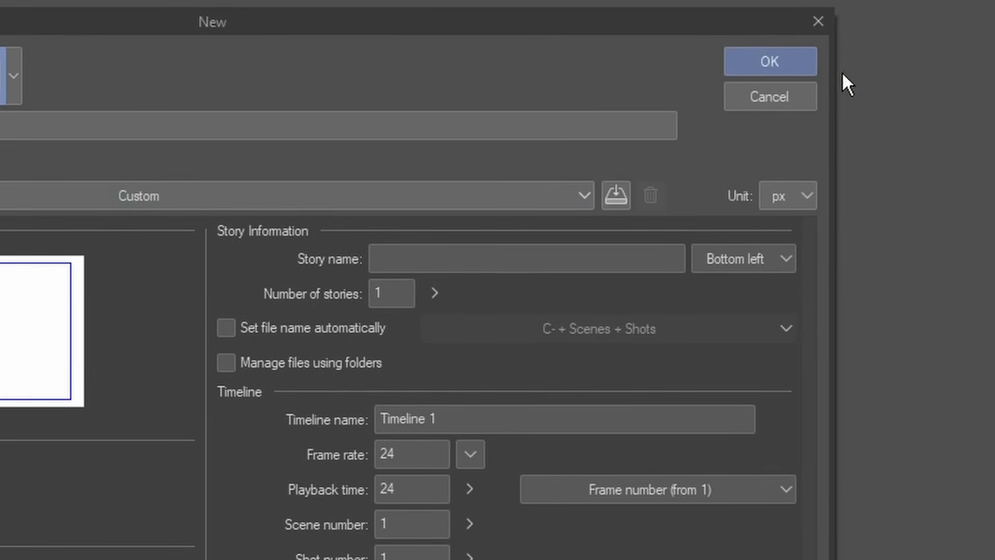
pyautogui.click(772, 63)
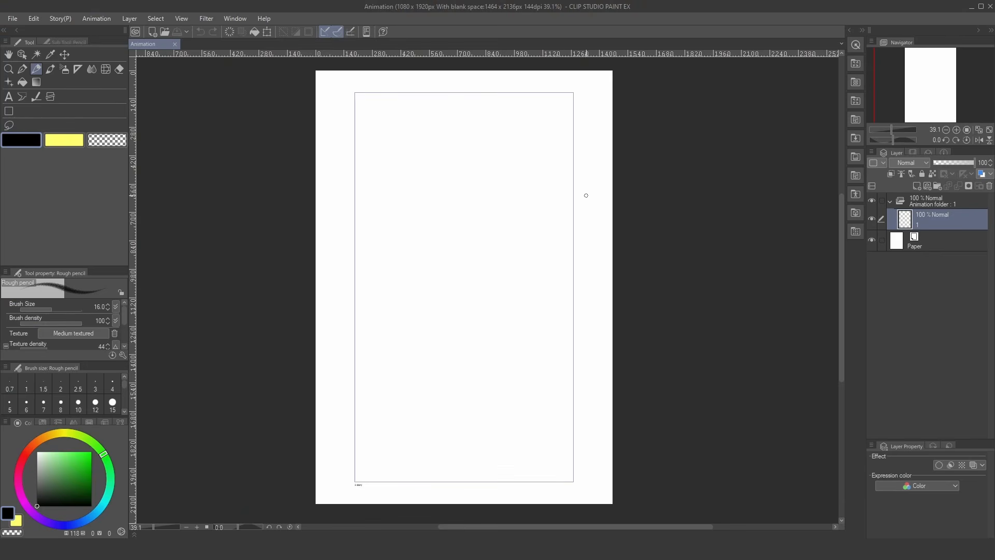
# - Show the Timeline palette and move the playhead to frame 4 within the first cel's clip
pyautogui.click(240, 18)
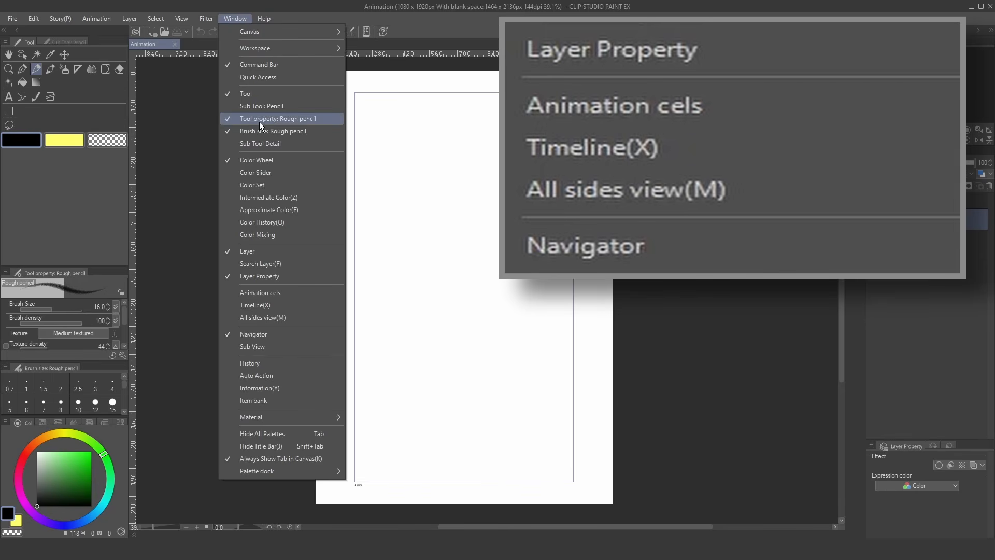
pyautogui.click(276, 306)
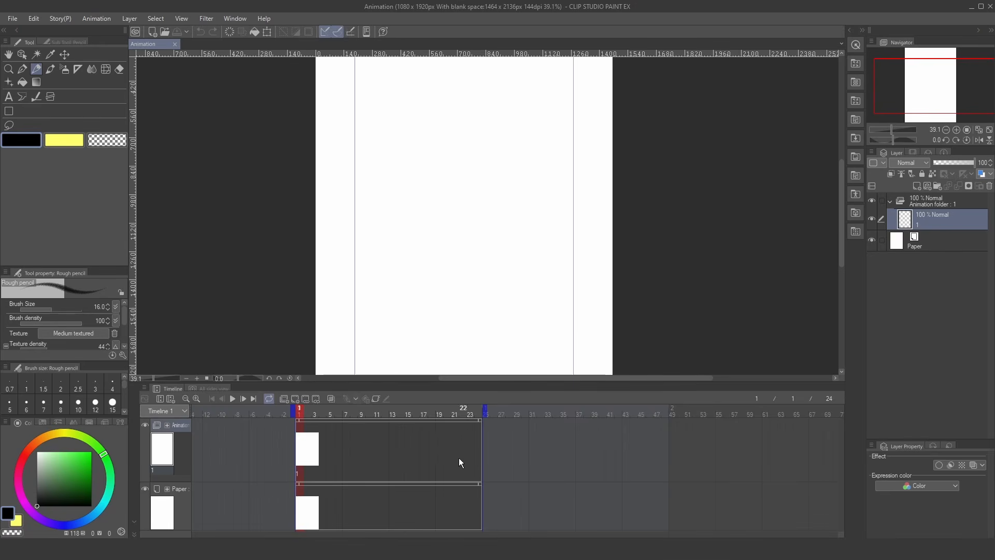
pyautogui.click(372, 461)
pyautogui.click(322, 459)
pyautogui.click(439, 462)
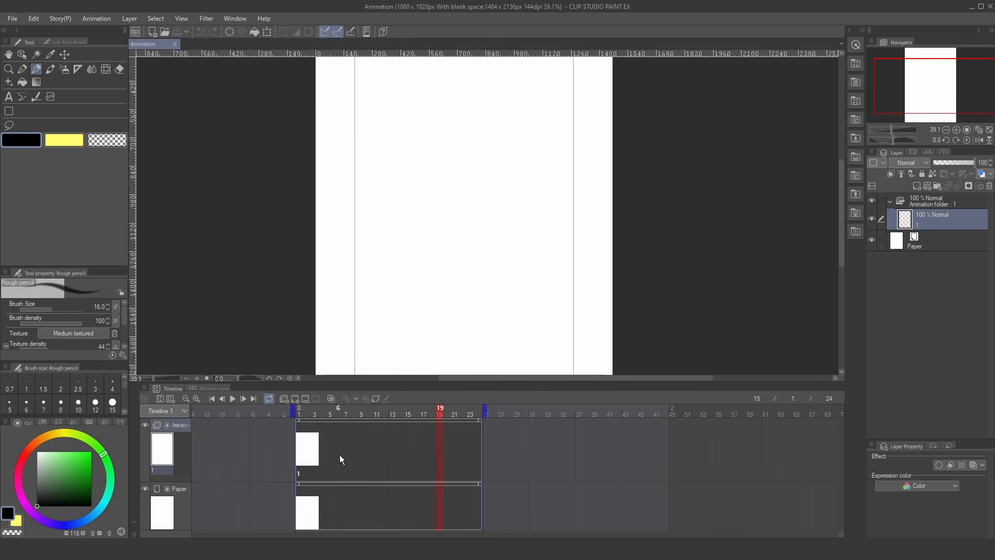
pyautogui.click(372, 456)
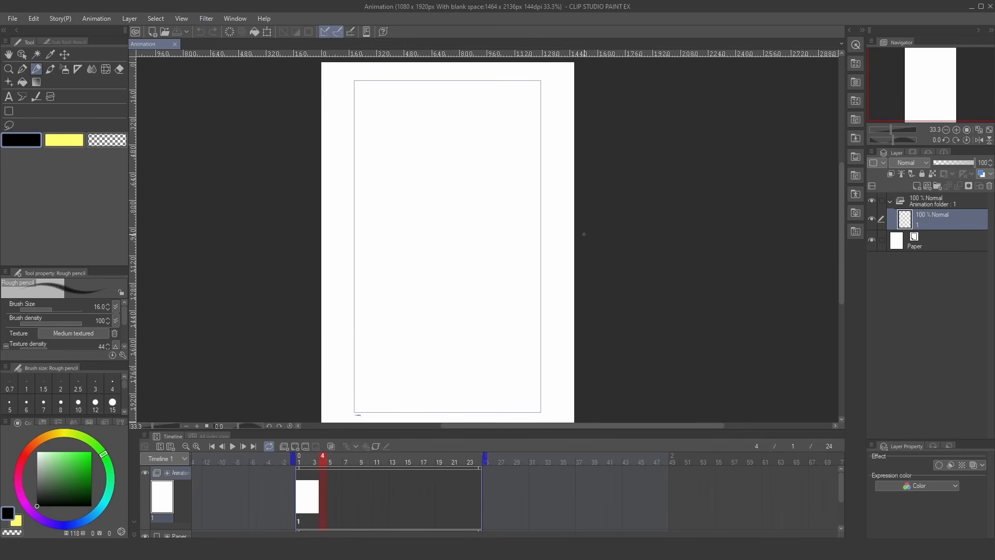
# - Sketch a round smiley face near the middle of the canvas on cel 1 with the rough pencil
pyautogui.moveTo(440, 189)
pyautogui.mouseDown()
pyautogui.moveTo(412, 203)
pyautogui.moveTo(489, 215)
pyautogui.moveTo(454, 240)
pyautogui.mouseUp()
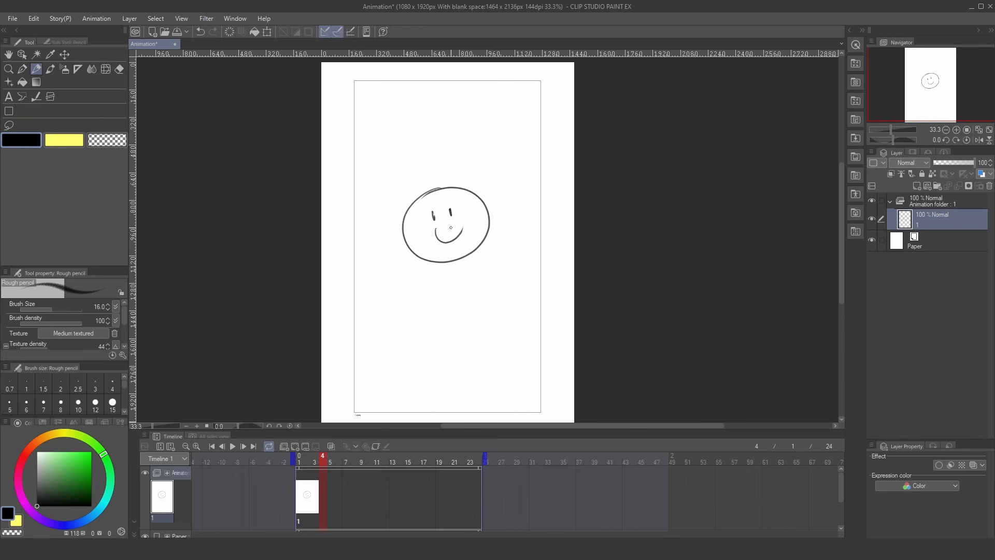
pyautogui.scroll(4, 451, 227)
pyautogui.scroll(-4, 451, 227)
pyautogui.scroll(1, 451, 227)
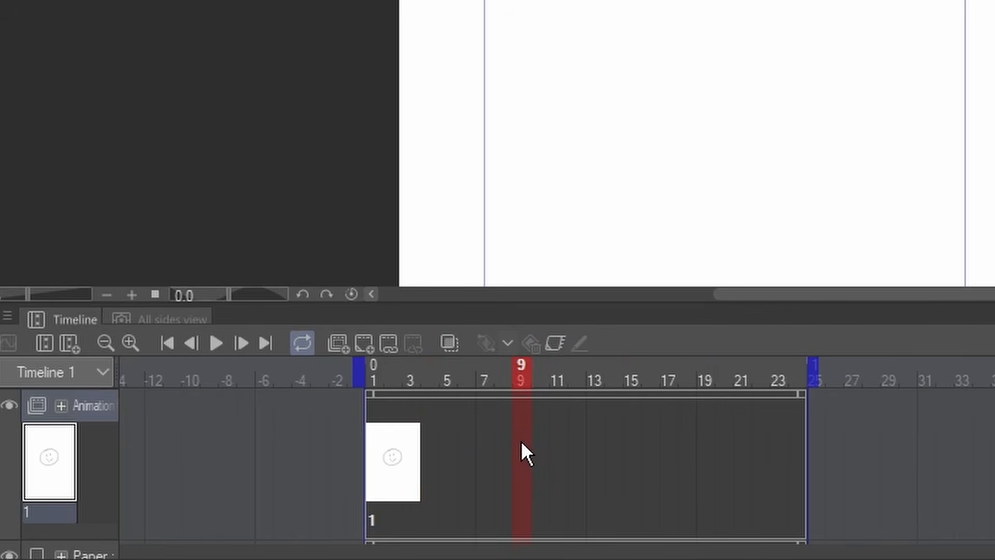
# - Add a new animation cel at frame 9 and enable onion skin to show the first drawing
pyautogui.click(365, 343)
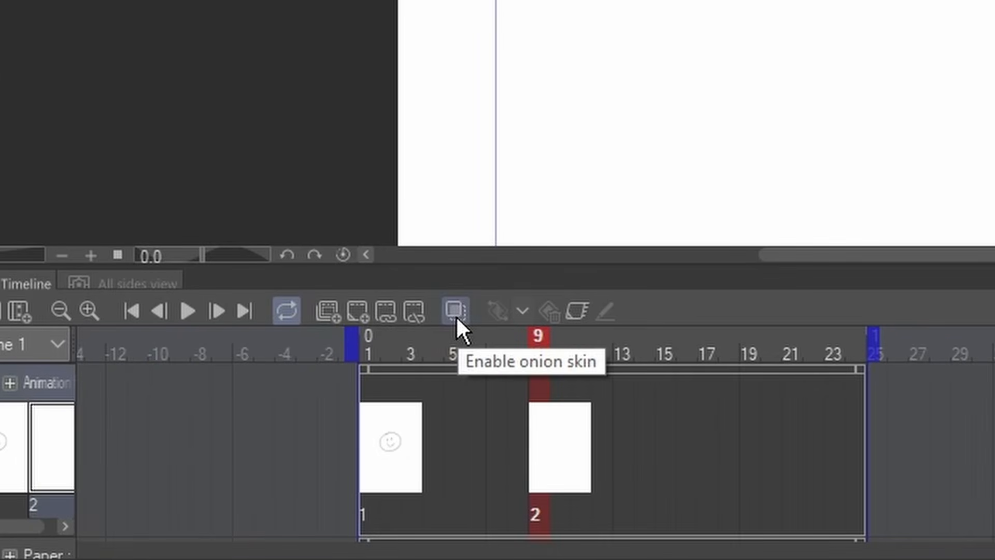
pyautogui.click(451, 310)
pyautogui.scroll(6, 445, 199)
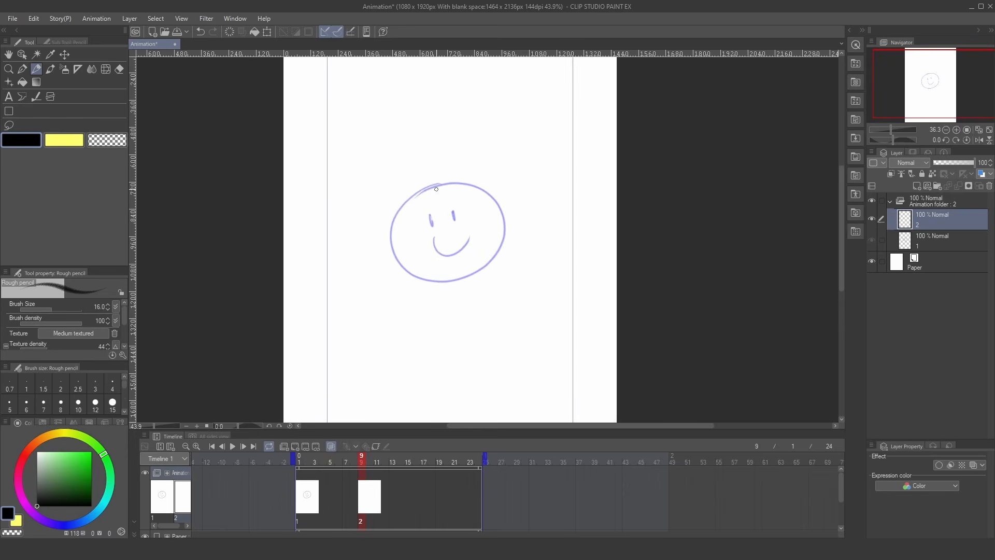
pyautogui.scroll(3, 445, 199)
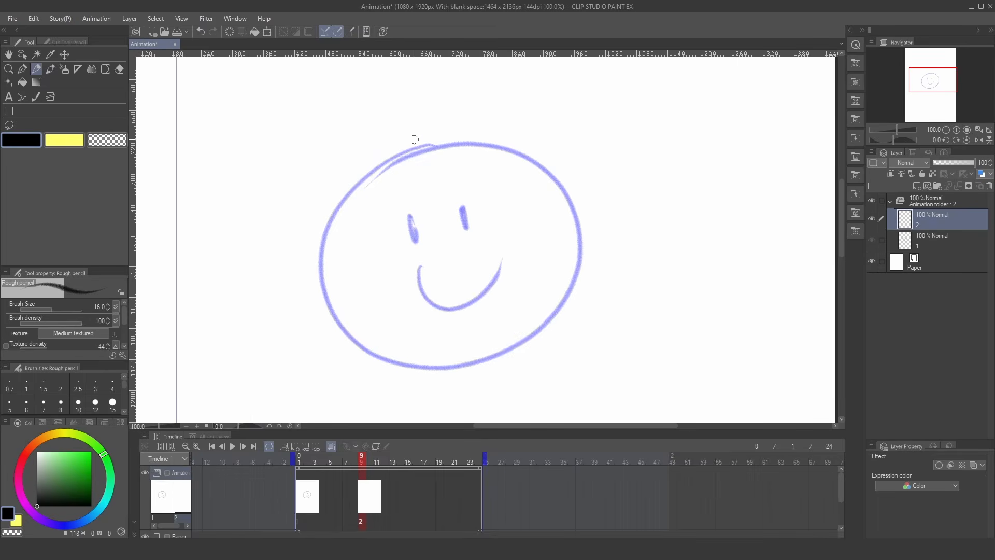
# - Sketch a wider face with an open laughing mouth over the onion skin on cel 2 and play the animation
pyautogui.moveTo(431, 148)
pyautogui.mouseDown()
pyautogui.moveTo(352, 190)
pyautogui.moveTo(529, 358)
pyautogui.moveTo(402, 145)
pyautogui.moveTo(376, 171)
pyautogui.mouseUp()
pyautogui.moveTo(410, 213); pyautogui.dragTo(414, 241)
pyautogui.moveTo(463, 218)
pyautogui.mouseDown()
pyautogui.moveTo(464, 207)
pyautogui.moveTo(466, 227)
pyautogui.mouseUp()
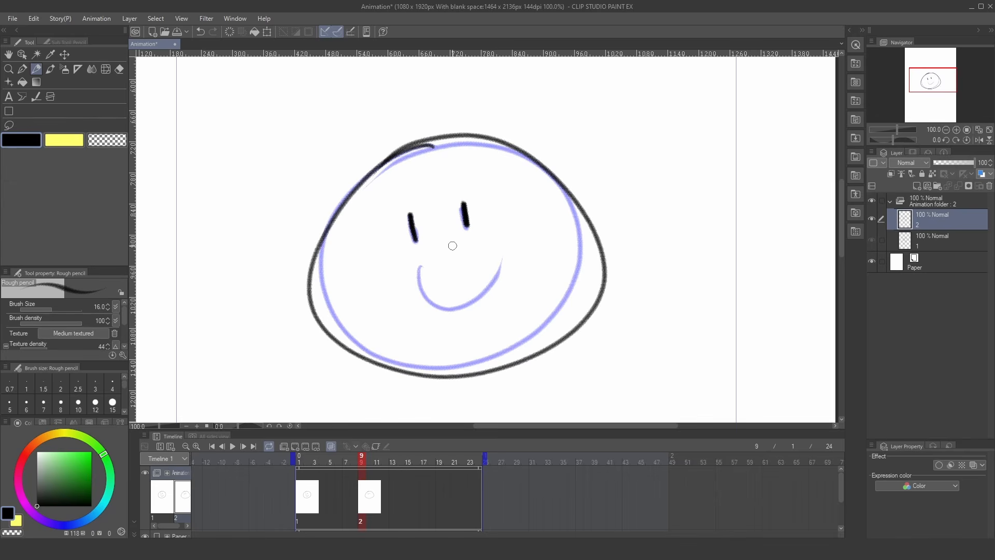
pyautogui.moveTo(401, 287)
pyautogui.mouseDown()
pyautogui.moveTo(480, 255)
pyautogui.moveTo(422, 289)
pyautogui.moveTo(467, 344)
pyautogui.moveTo(509, 253)
pyautogui.mouseUp()
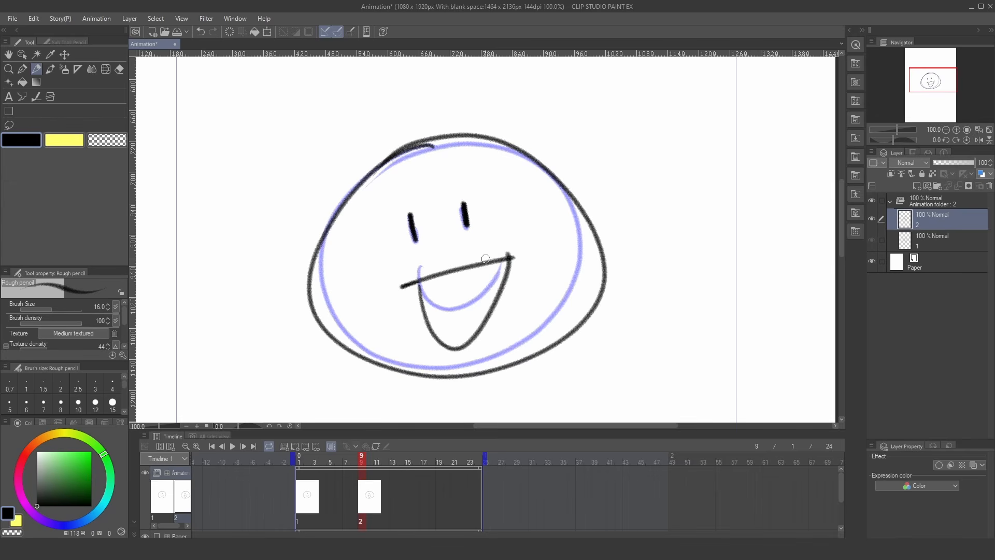
pyautogui.hotkey('ctrl', '0')
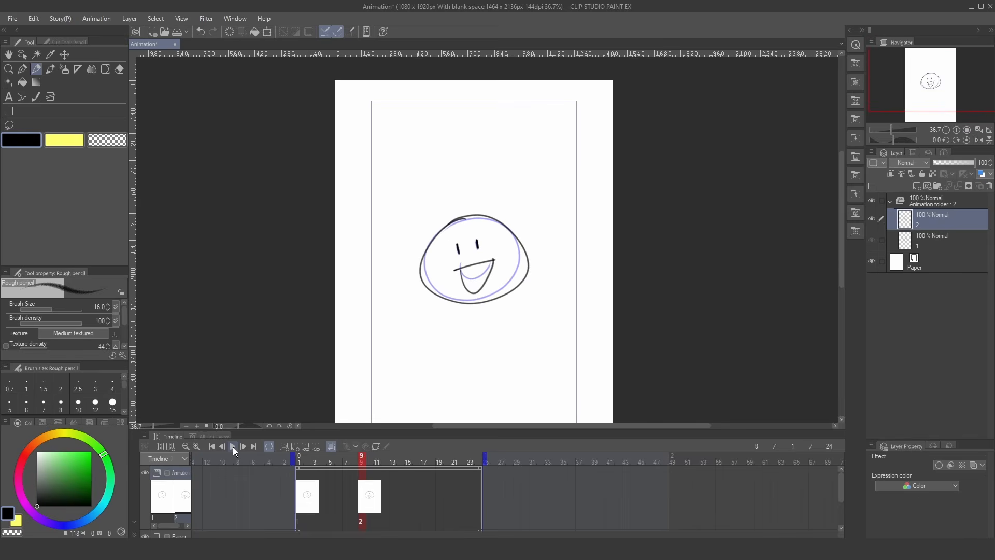
pyautogui.click(232, 447)
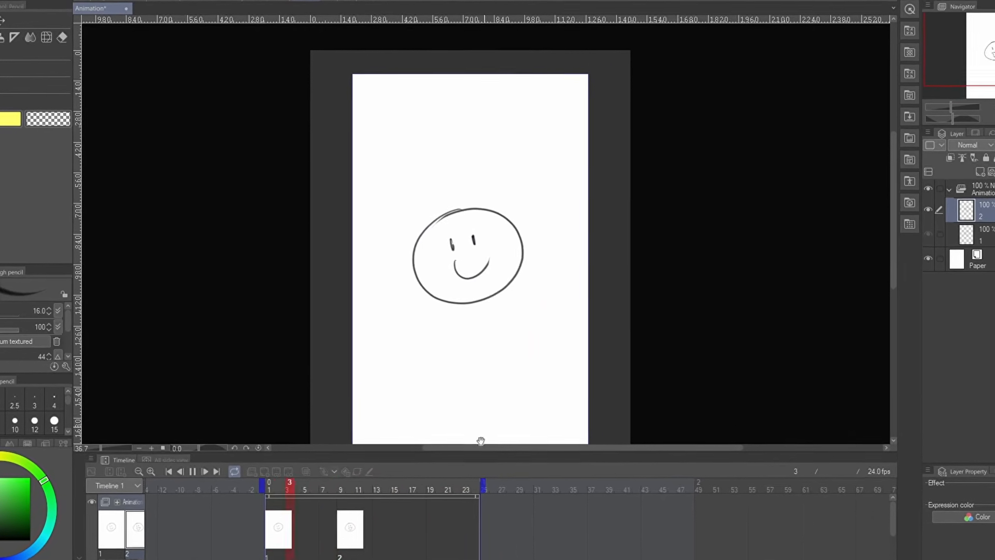
pyautogui.click(193, 471)
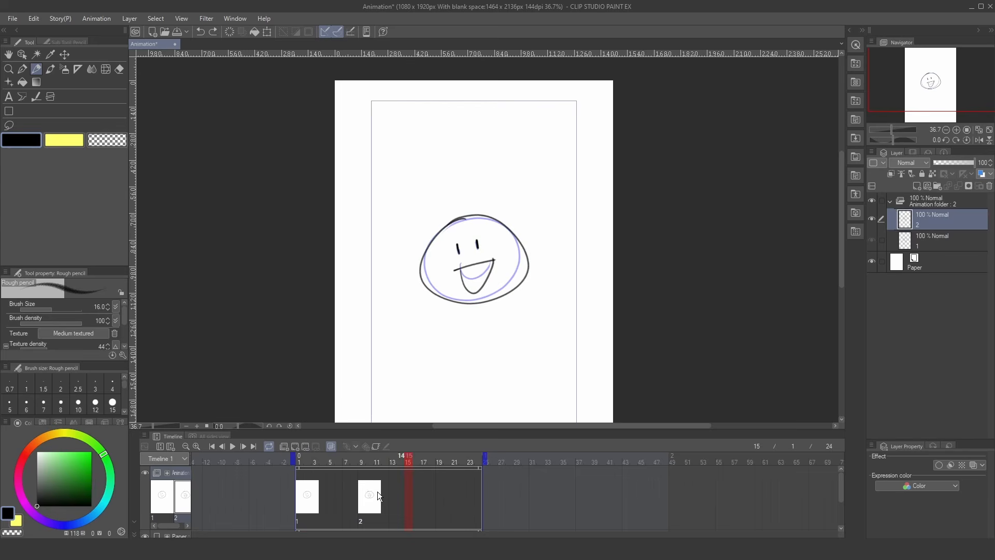
# - Add a third animation cel at frame 18
pyautogui.click(415, 495)
pyautogui.click(443, 495)
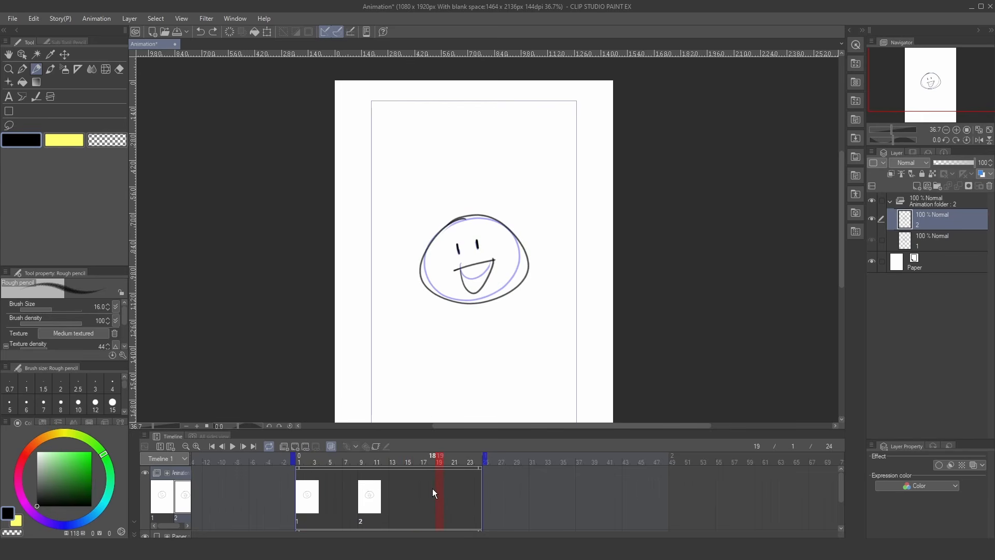
pyautogui.click(297, 446)
pyautogui.scroll(5, 509, 248)
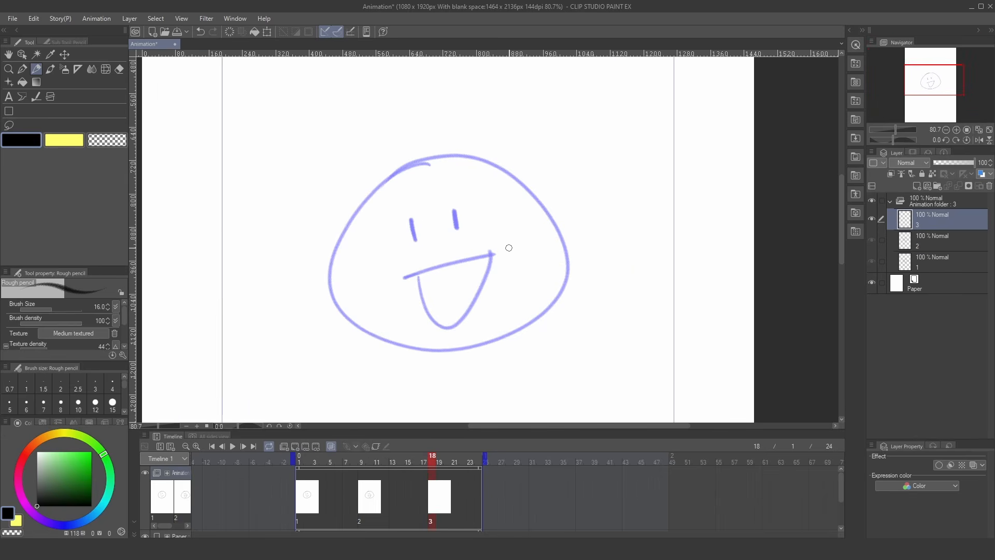
# - Sketch a round face with a frowning mouth on cel 3 and play the animation from the first frame
pyautogui.moveTo(426, 162)
pyautogui.mouseDown()
pyautogui.moveTo(327, 257)
pyautogui.moveTo(577, 268)
pyautogui.moveTo(414, 234)
pyautogui.moveTo(456, 228)
pyautogui.mouseUp()
pyautogui.moveTo(426, 326); pyautogui.dragTo(484, 306)
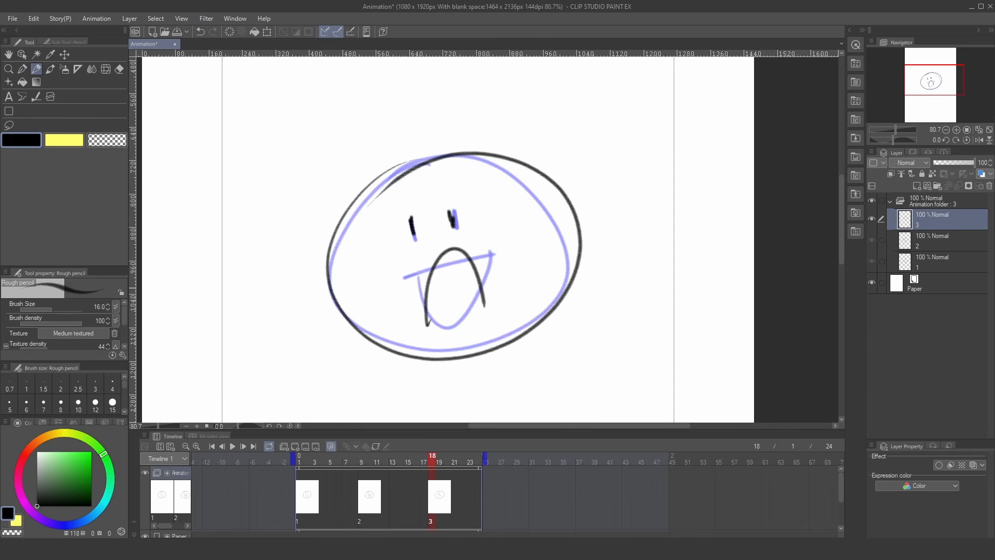
pyautogui.click(212, 447)
pyautogui.click(232, 446)
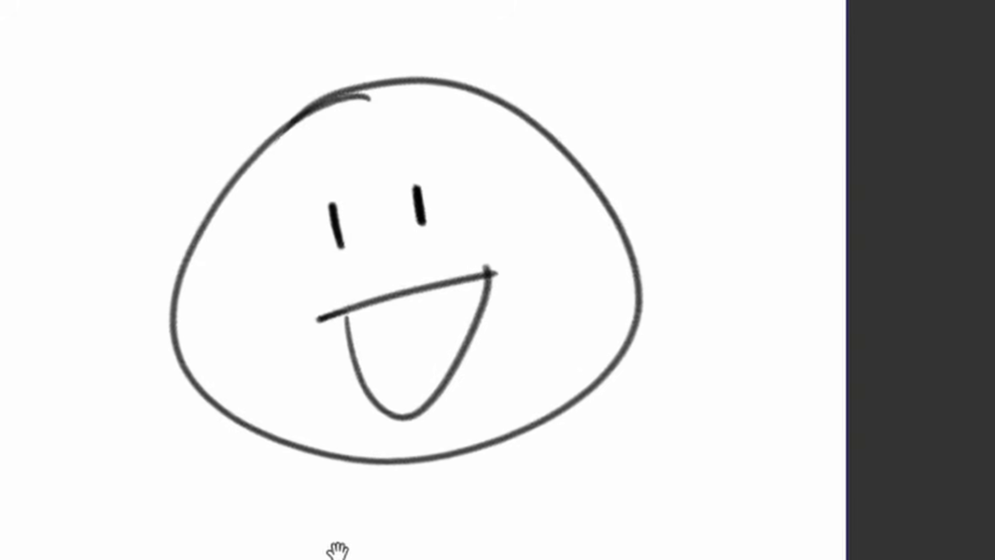
# - Split the animation folder's clip at frame 9 and adjust the ends of the two resulting clips
pyautogui.rightClick(360, 487)
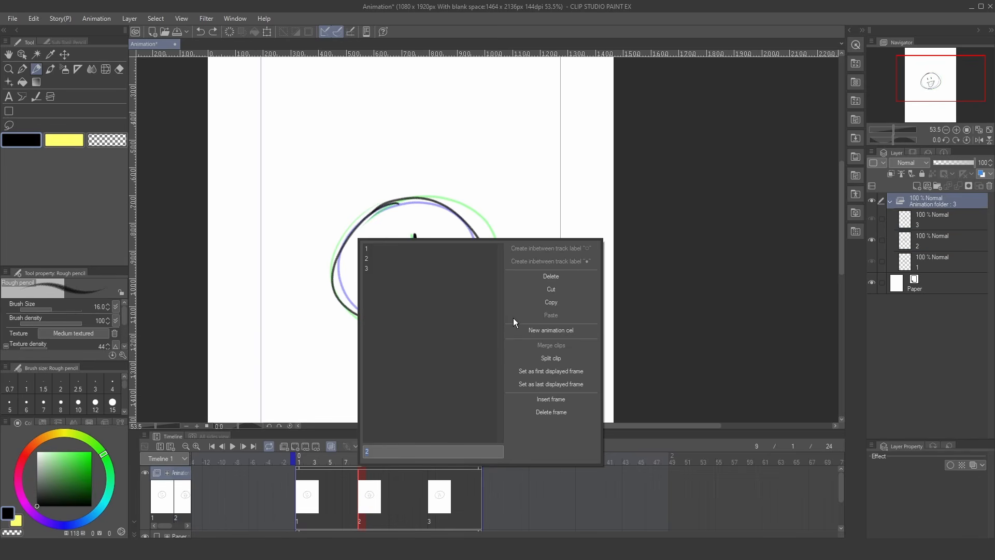
pyautogui.click(543, 360)
pyautogui.moveTo(379, 469); pyautogui.dragTo(519, 471)
pyautogui.moveTo(332, 468)
pyautogui.mouseDown()
pyautogui.moveTo(287, 469)
pyautogui.moveTo(436, 464)
pyautogui.moveTo(356, 468)
pyautogui.mouseUp()
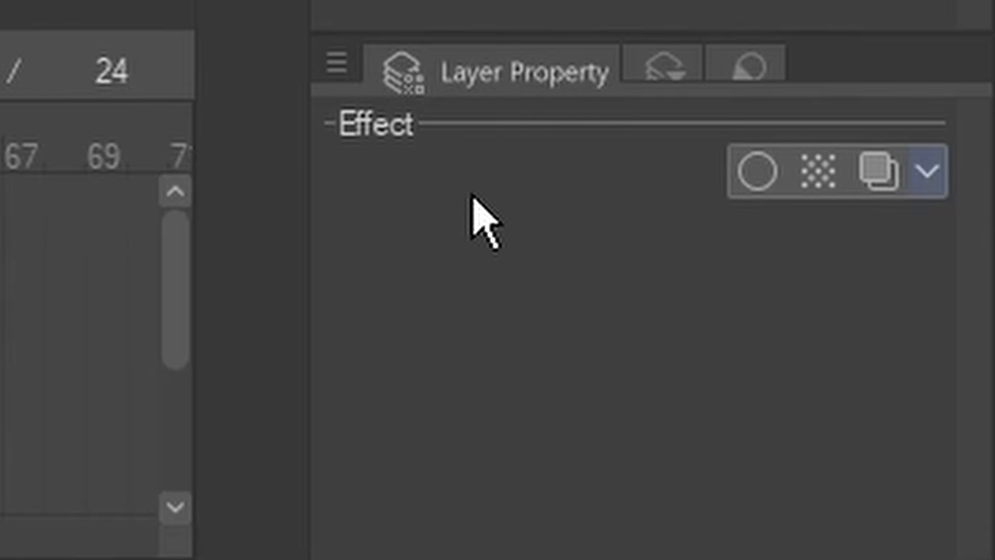
# - Apply the blue layer color effect to the animation folder and look through its three cels in the timeline
pyautogui.click(880, 171)
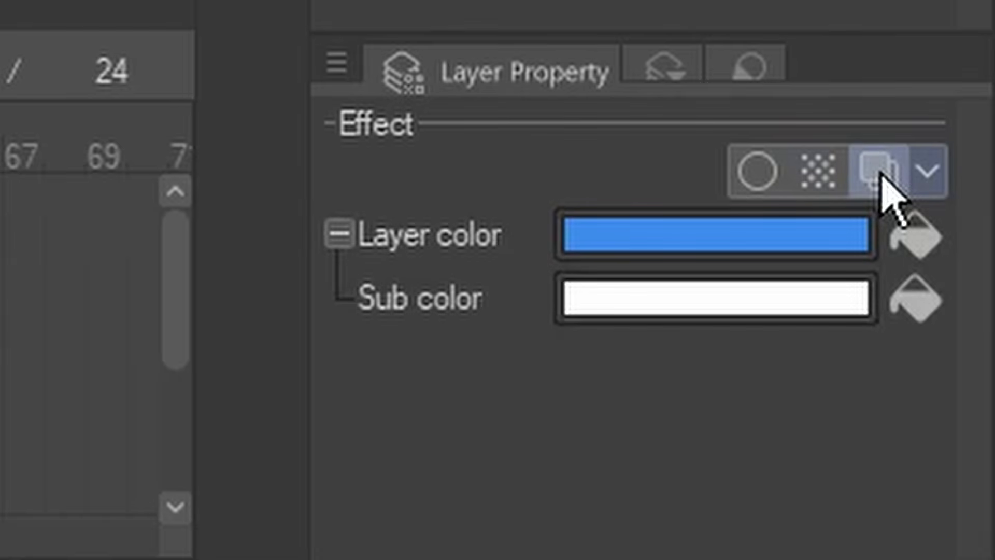
pyautogui.scroll(5, 437, 316)
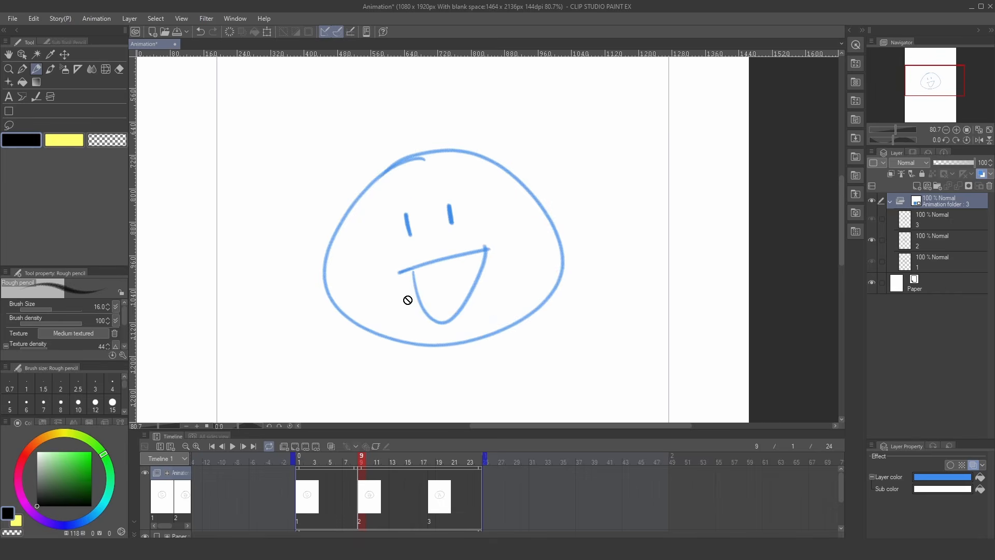
pyautogui.scroll(-1, 370, 362)
pyautogui.click(323, 511)
pyautogui.click(393, 506)
pyautogui.click(447, 503)
pyautogui.click(346, 501)
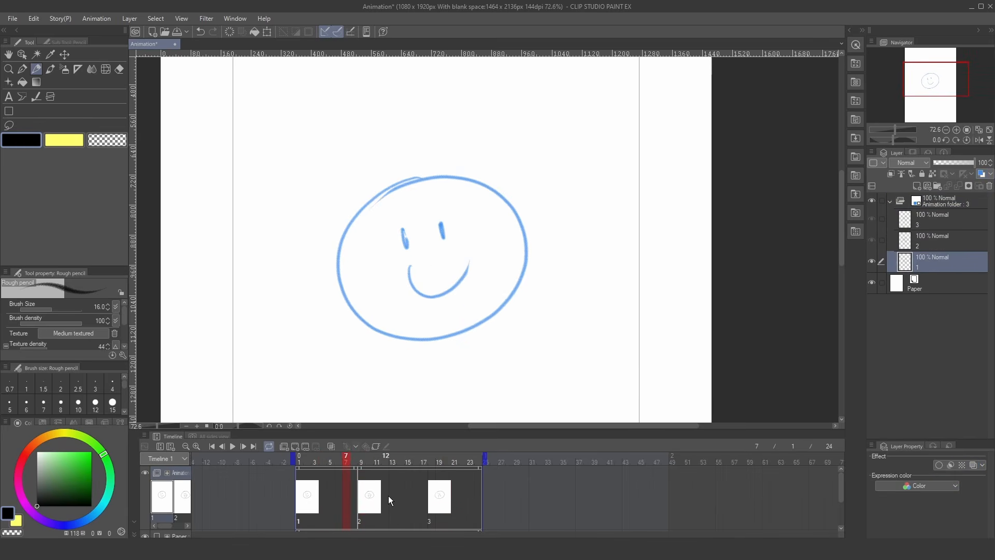
pyautogui.click(386, 499)
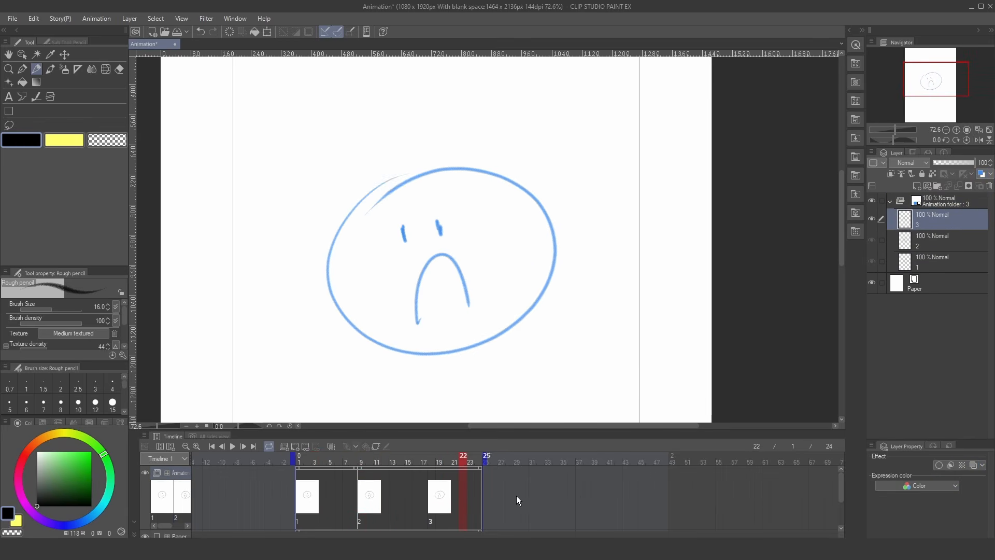
# - Rename the animation folder as SKETCH
pyautogui.doubleClick(938, 201)
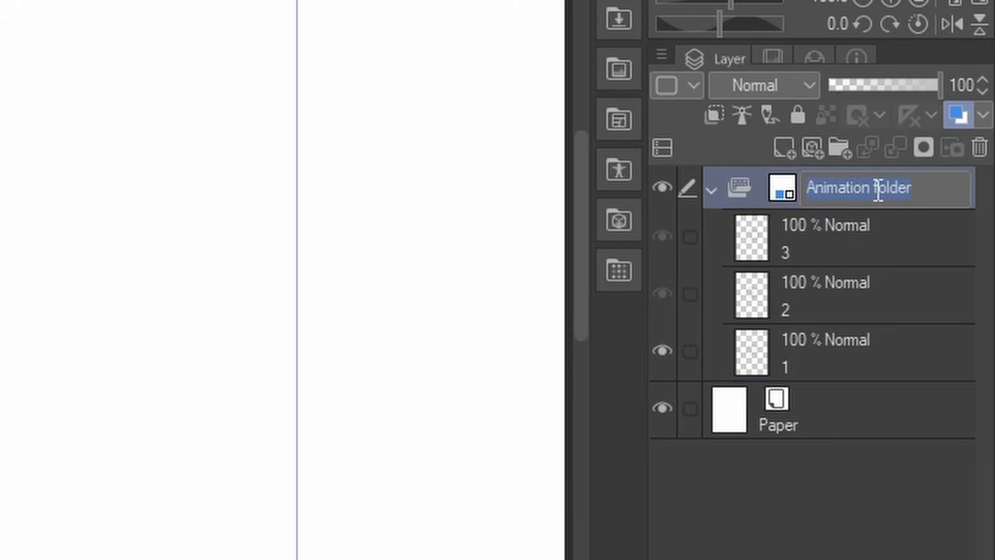
pyautogui.write('SKETCG')
pyautogui.press('BackSpace')
pyautogui.write('H')
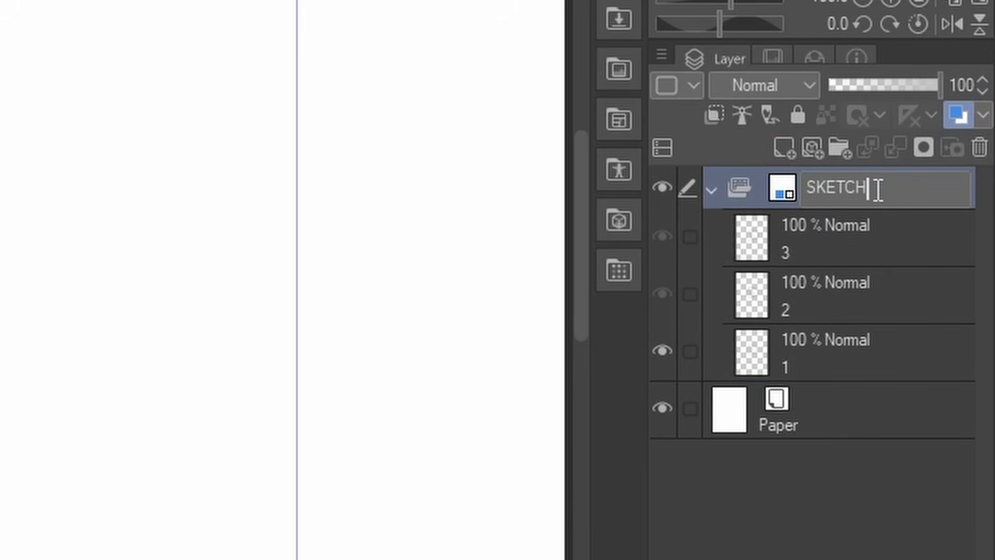
pyautogui.press('Return')
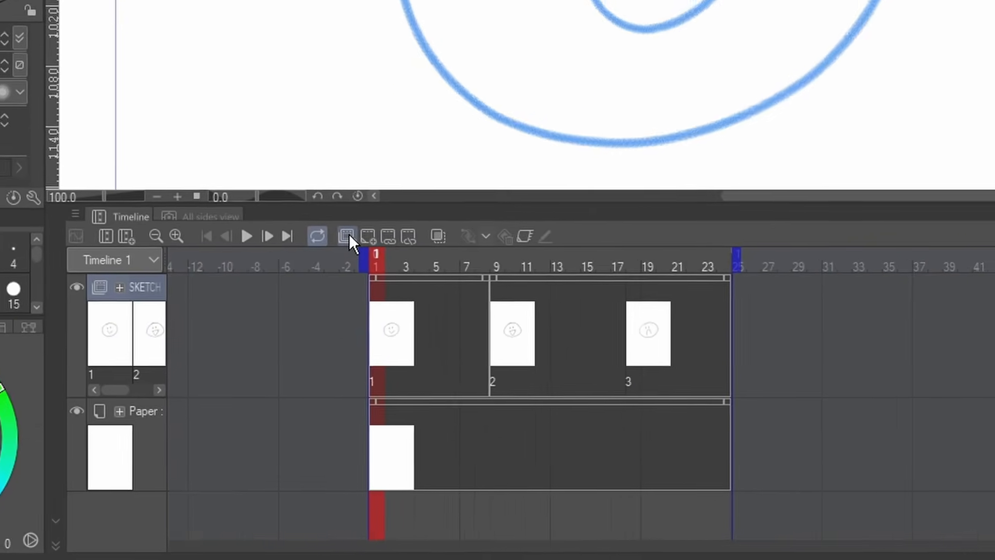
# - Create a new animation folder containing a vector layer above SKETCH and assign its cel 1 to frame 1
pyautogui.click(378, 171)
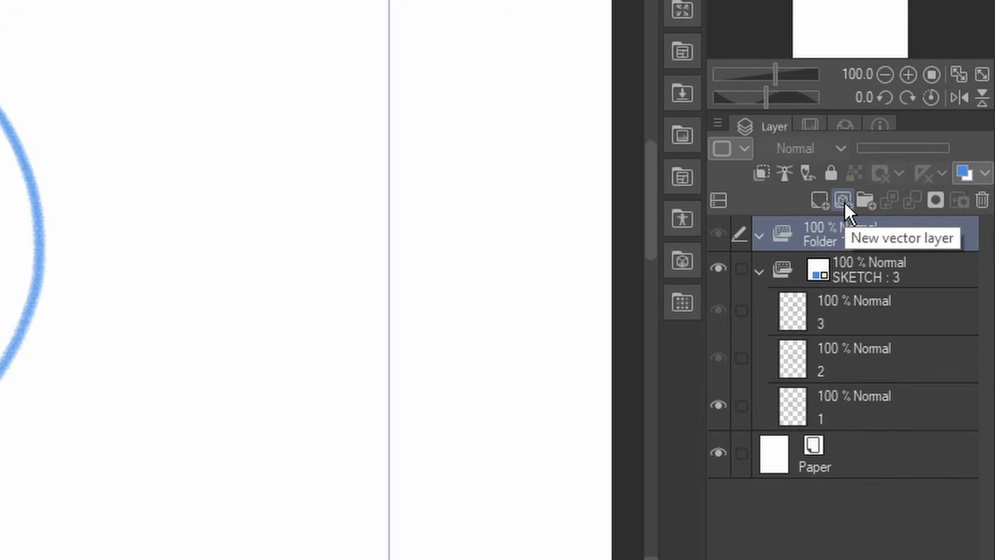
pyautogui.click(844, 200)
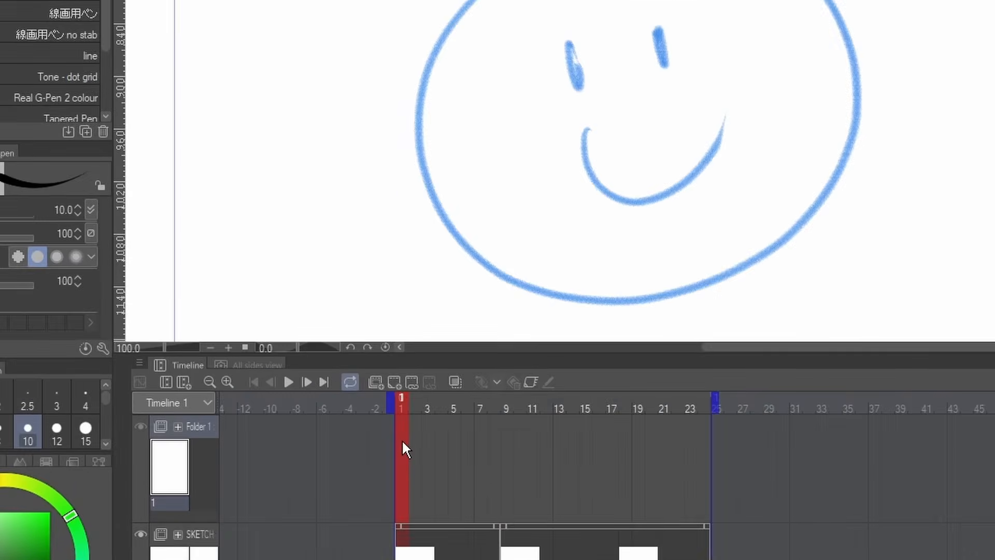
pyautogui.rightClick(301, 413)
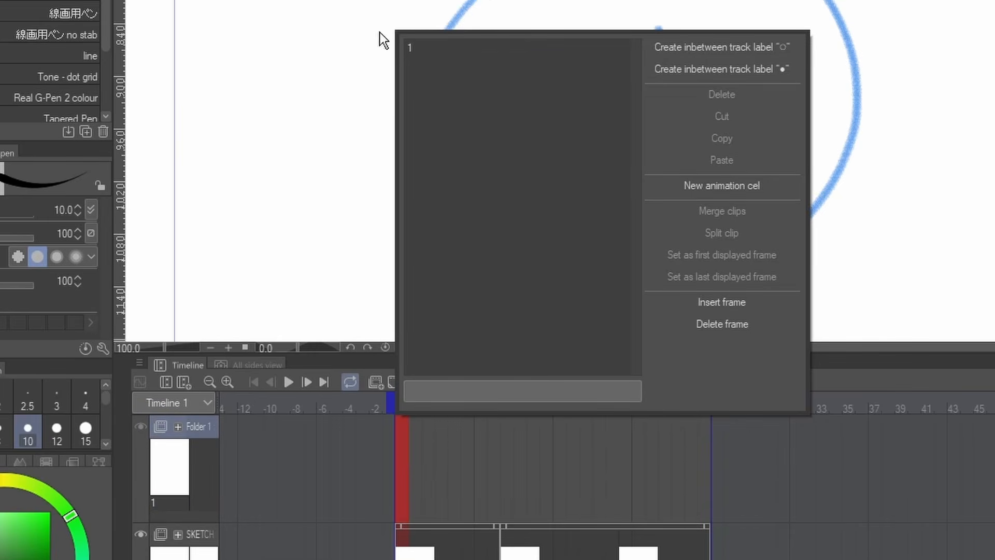
pyautogui.click(435, 49)
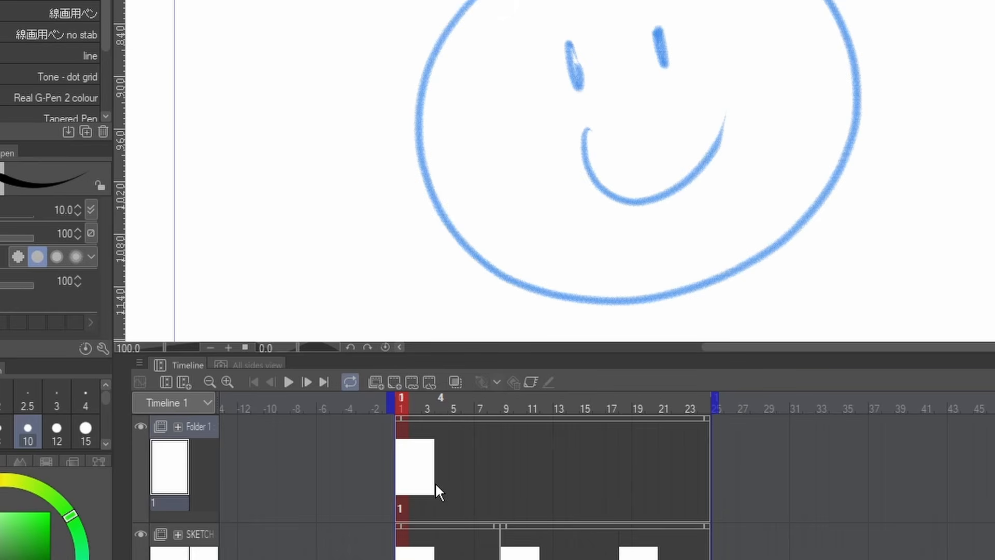
# - Ink the smiley's round face outline over the blue sketch on the vector layer with the G-pen at brush size 10
pyautogui.moveTo(430, 106)
pyautogui.mouseDown()
pyautogui.moveTo(482, 316)
pyautogui.moveTo(544, 158)
pyautogui.moveTo(403, 109)
pyautogui.moveTo(359, 132)
pyautogui.mouseUp()
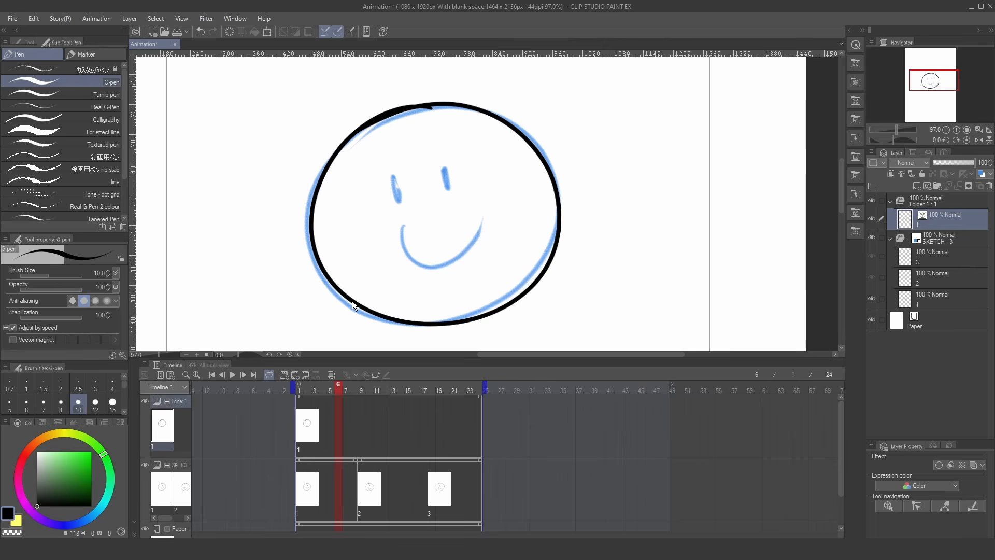
# - Transform the inked face outline on cel 1, moving and skewing it to fit the blue sketch circle, and apply it
pyautogui.hotkey('ctrl', 't')
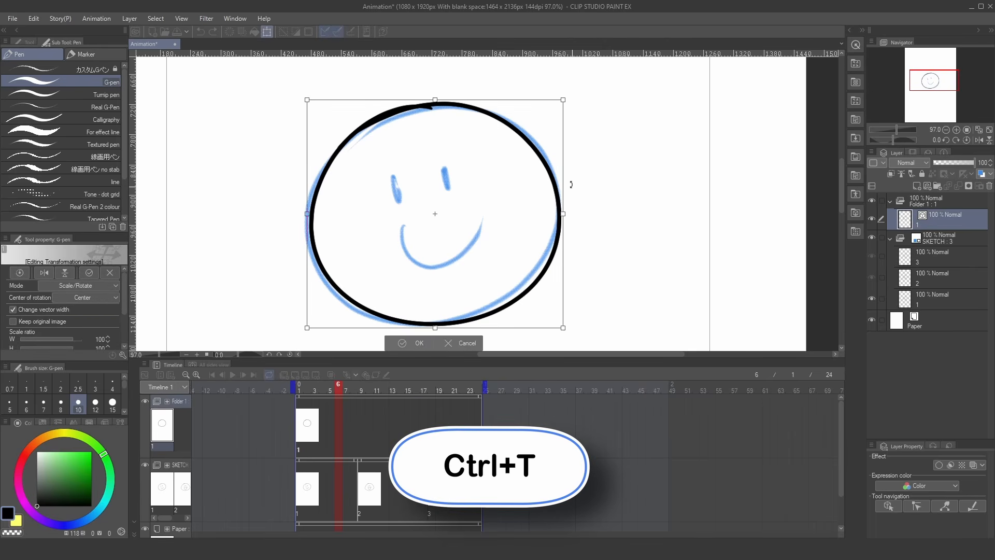
pyautogui.moveTo(533, 240)
pyautogui.mouseDown()
pyautogui.moveTo(617, 200)
pyautogui.moveTo(678, 266)
pyautogui.moveTo(442, 251)
pyautogui.moveTo(520, 271)
pyautogui.moveTo(495, 267)
pyautogui.mouseUp()
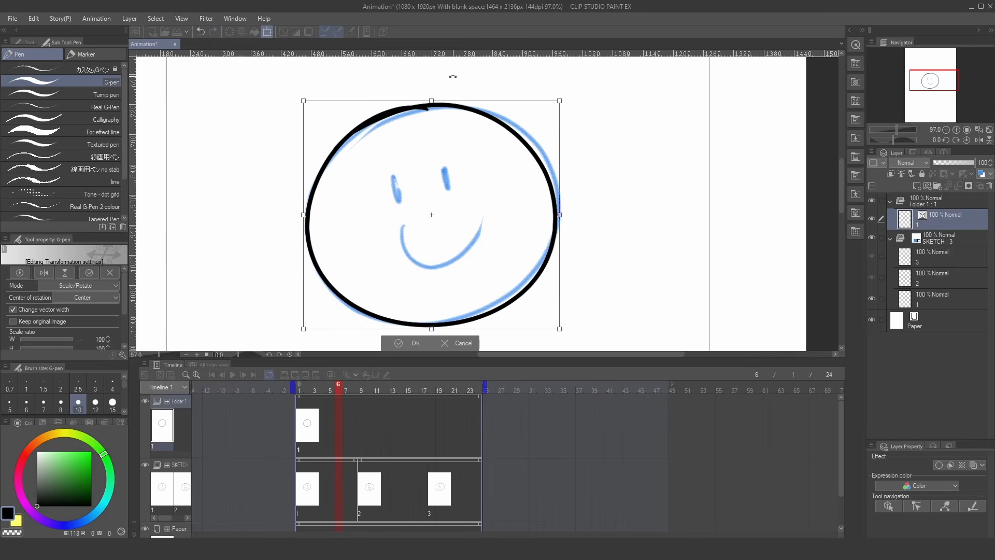
pyautogui.press('ctrl')
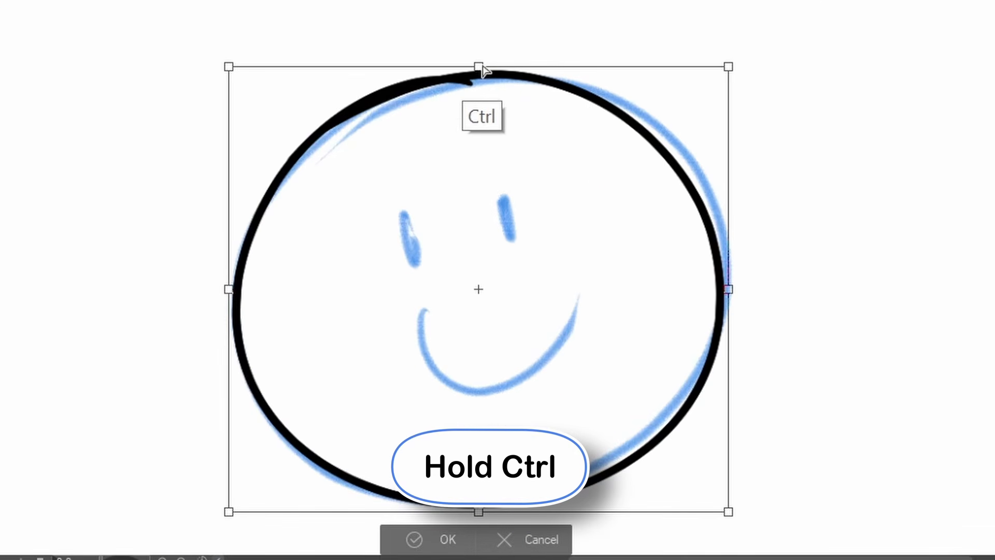
pyautogui.moveTo(481, 70); pyautogui.dragTo(486, 131)
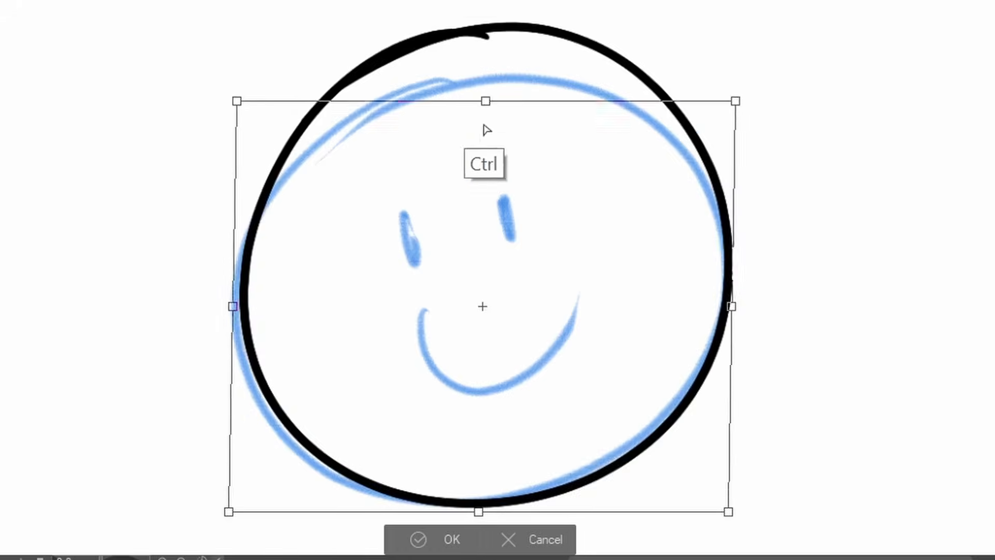
pyautogui.press('Return')
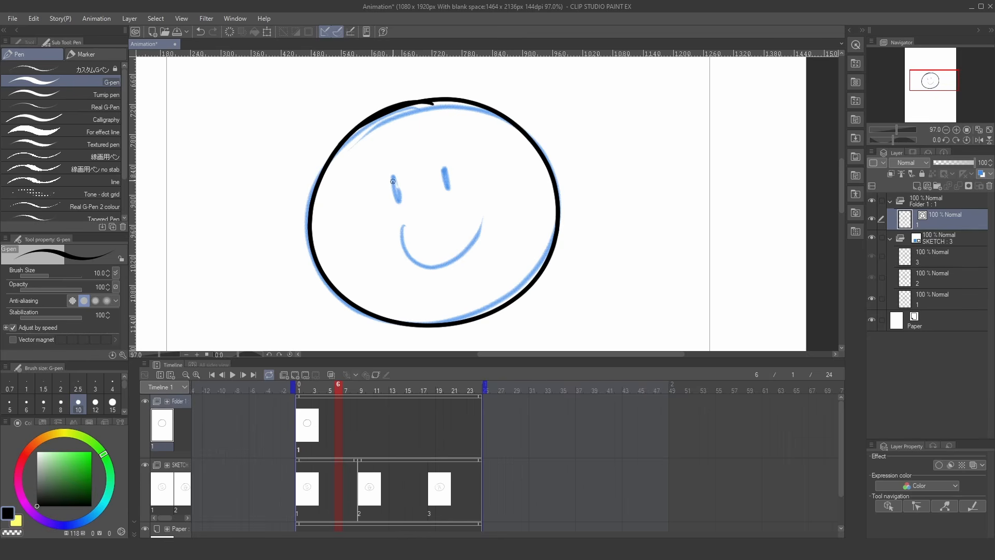
# - Ink the two filled oval eyes and the curved smile on cel 1 over the sketch
pyautogui.moveTo(393, 181)
pyautogui.mouseDown()
pyautogui.moveTo(400, 202)
pyautogui.moveTo(395, 187)
pyautogui.moveTo(449, 188)
pyautogui.moveTo(448, 171)
pyautogui.mouseUp()
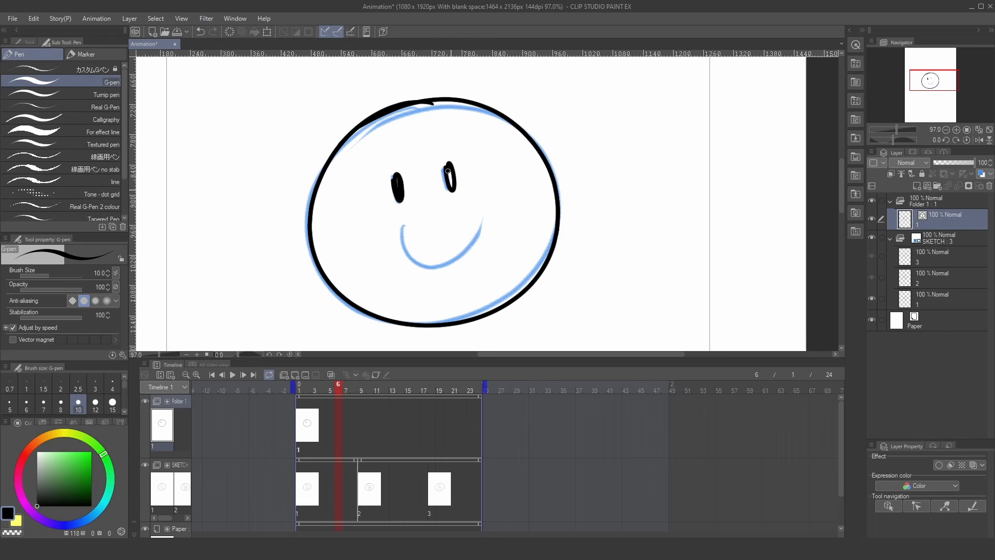
pyautogui.moveTo(402, 226)
pyautogui.mouseDown()
pyautogui.moveTo(427, 267)
pyautogui.moveTo(467, 257)
pyautogui.moveTo(482, 213)
pyautogui.mouseUp()
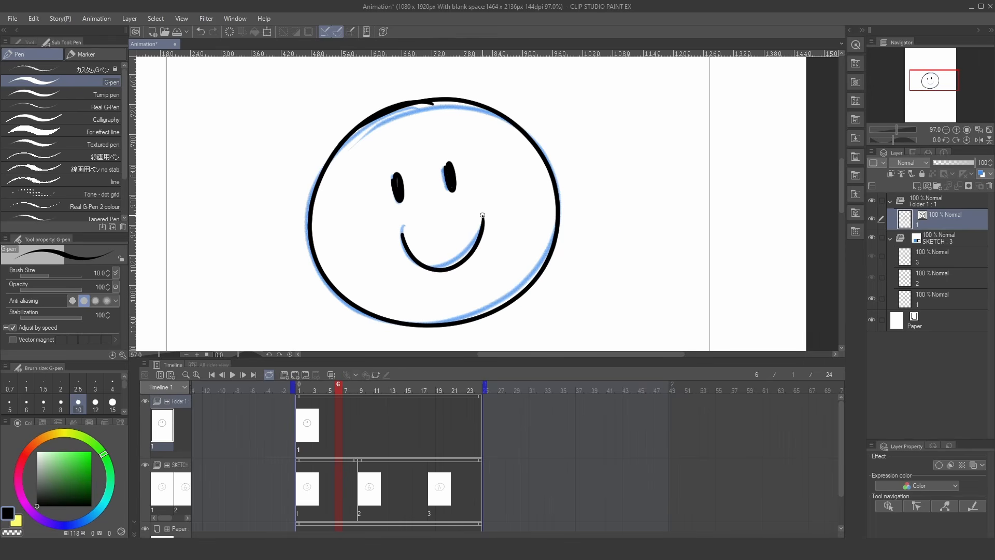
# - Add a second vector layer to the inking folder and assign it as cel 2 at frame 9
pyautogui.scroll(-1, 450, 258)
pyautogui.scroll(3, 449, 257)
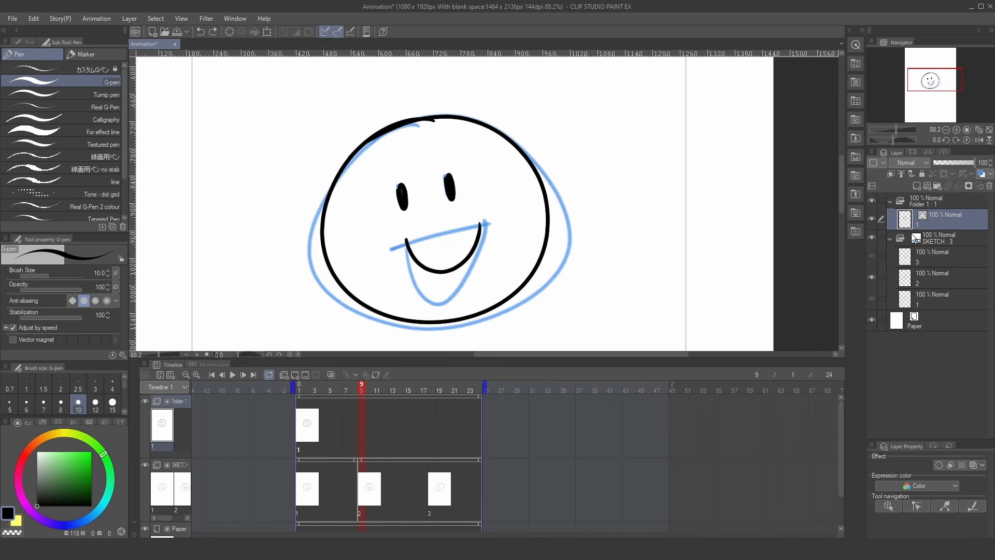
pyautogui.click(927, 187)
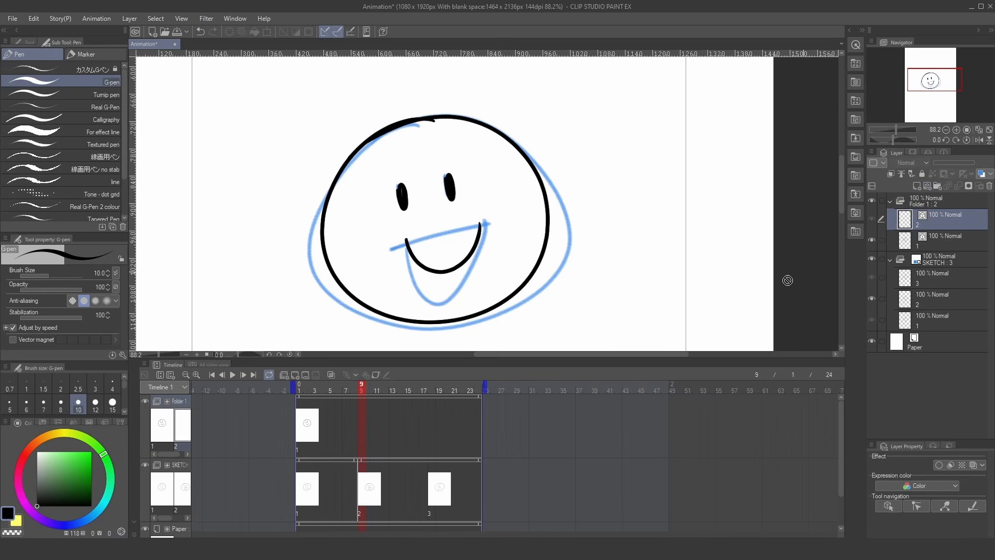
pyautogui.rightClick(365, 422)
pyautogui.click(393, 188)
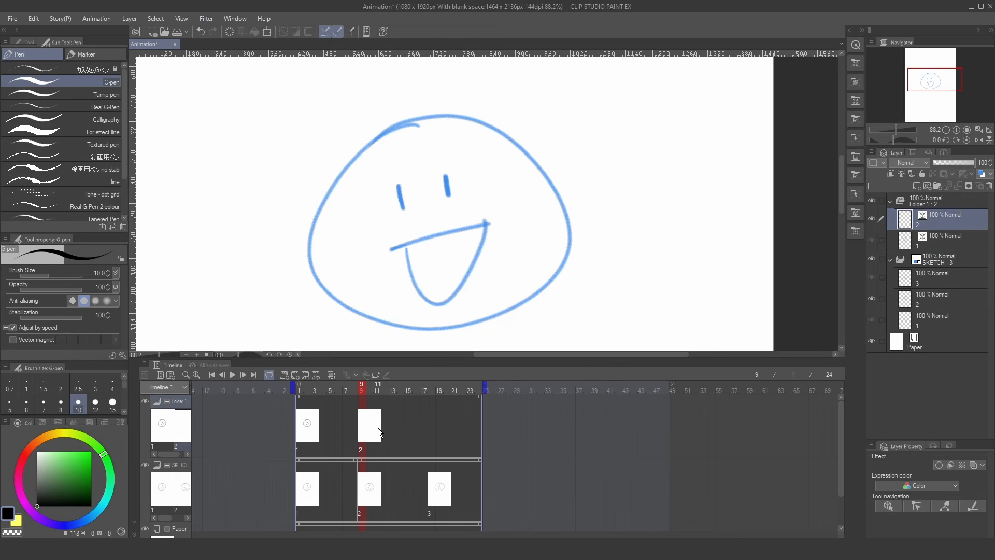
# - Enable onion skin and ink the face outline, eyes and open mouth on cel 2 using the previous cel as a guide
pyautogui.click(331, 375)
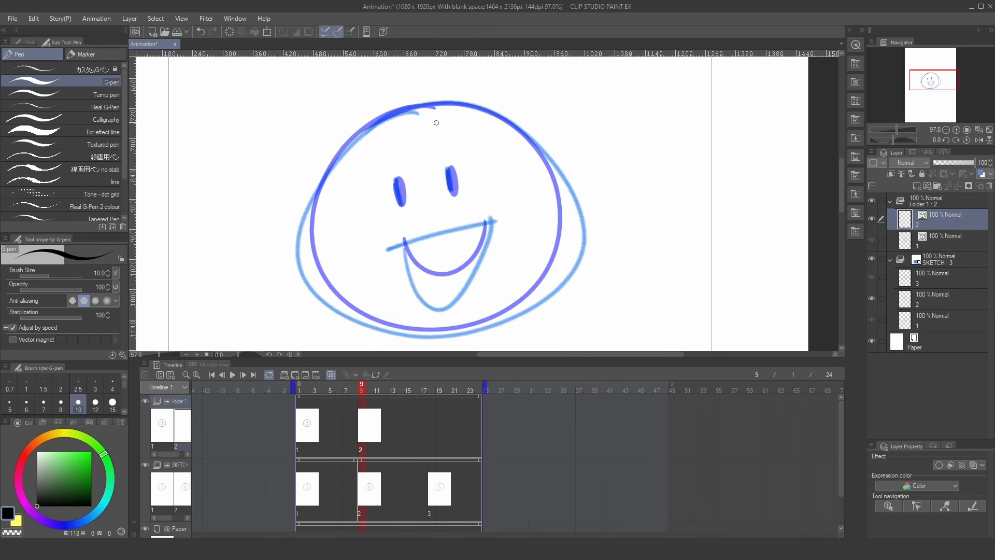
pyautogui.moveTo(409, 107)
pyautogui.mouseDown()
pyautogui.moveTo(353, 132)
pyautogui.moveTo(308, 223)
pyautogui.moveTo(415, 329)
pyautogui.moveTo(537, 279)
pyautogui.moveTo(560, 155)
pyautogui.moveTo(407, 104)
pyautogui.moveTo(365, 125)
pyautogui.mouseUp()
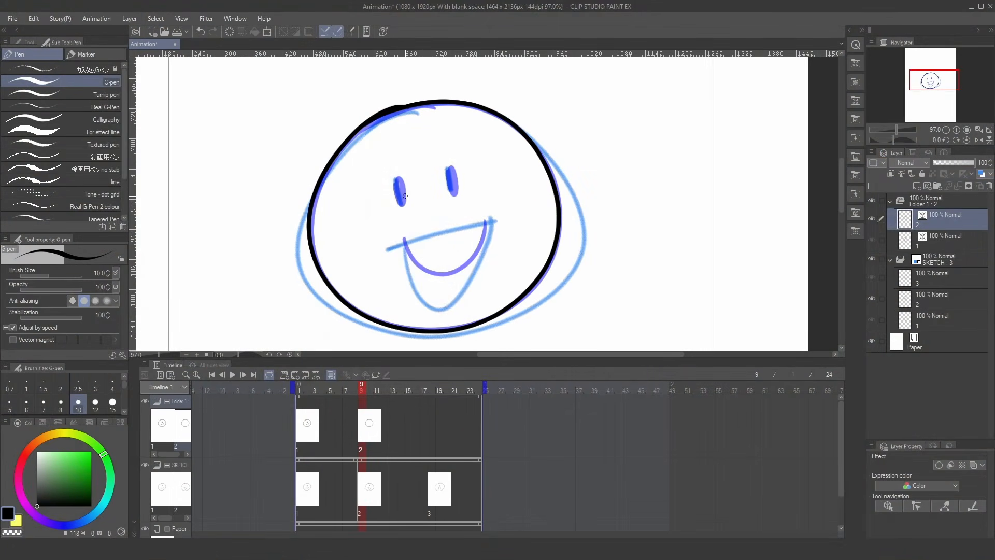
pyautogui.moveTo(396, 179)
pyautogui.mouseDown()
pyautogui.moveTo(405, 212)
pyautogui.moveTo(405, 181)
pyautogui.moveTo(448, 171)
pyautogui.moveTo(456, 194)
pyautogui.moveTo(457, 172)
pyautogui.mouseUp()
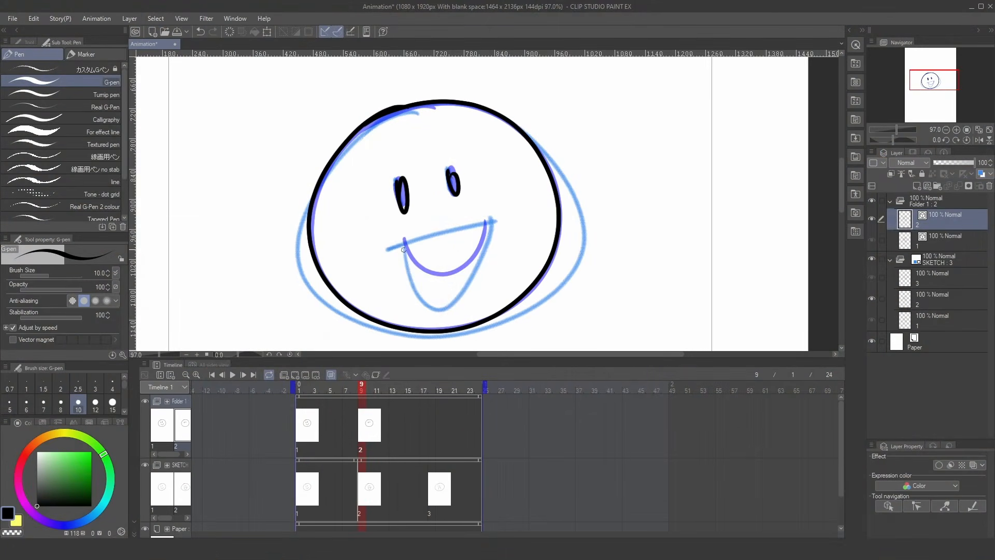
pyautogui.moveTo(401, 240)
pyautogui.mouseDown()
pyautogui.moveTo(461, 276)
pyautogui.moveTo(490, 219)
pyautogui.mouseUp()
pyautogui.moveTo(491, 220); pyautogui.dragTo(372, 253)
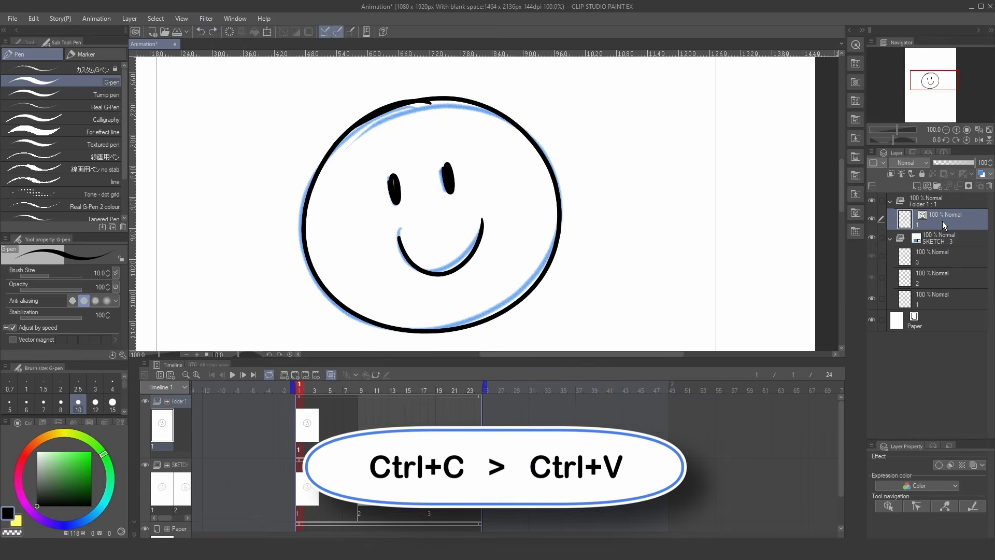
# - Place a copy of inked cel 1 at frame 9 as cel 2 and redraw its mouth as an open smile
pyautogui.hotkey('ctrl', 'c')
pyautogui.hotkey('ctrl', 'v')
pyautogui.click(393, 415)
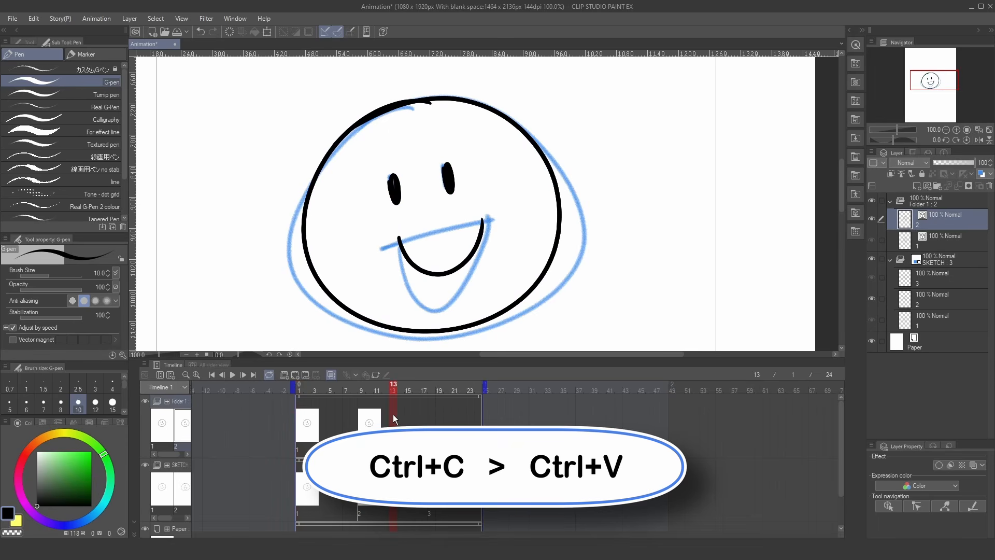
pyautogui.moveTo(399, 240)
pyautogui.mouseDown()
pyautogui.moveTo(415, 266)
pyautogui.moveTo(475, 254)
pyautogui.mouseUp()
pyautogui.moveTo(475, 253); pyautogui.dragTo(485, 221)
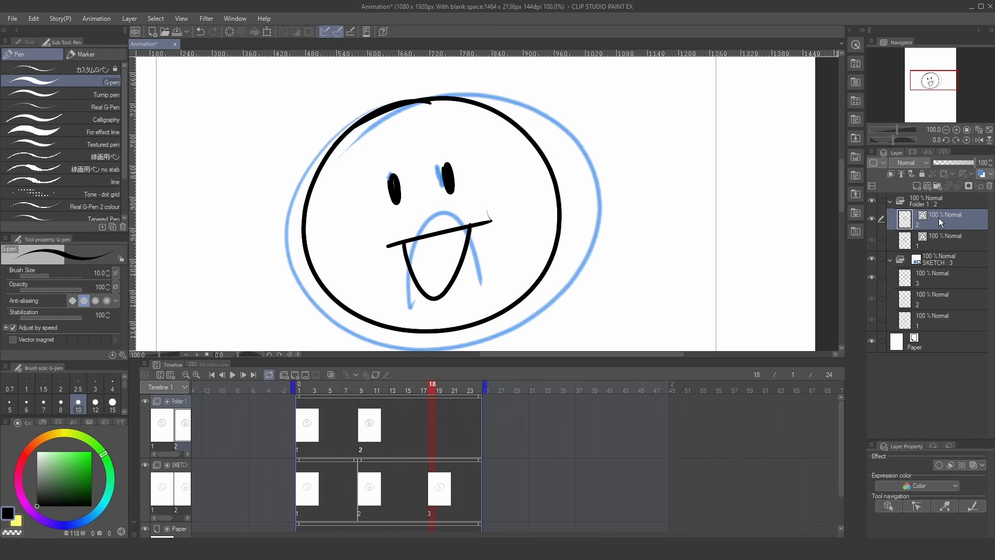
# - Assign the copied cel 3 to frame 18 and replace its open mouth with a frown following the sketch
pyautogui.rightClick(433, 435)
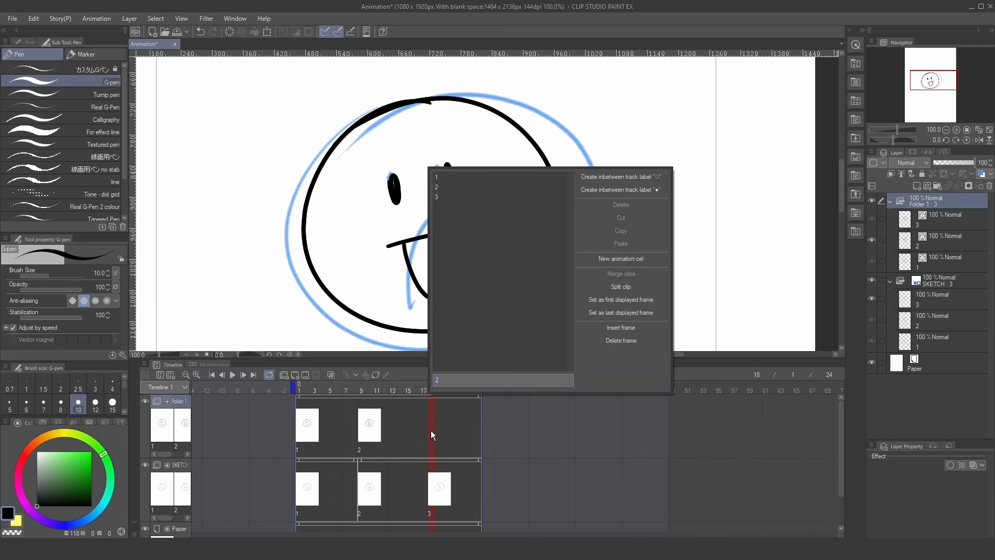
pyautogui.click(469, 200)
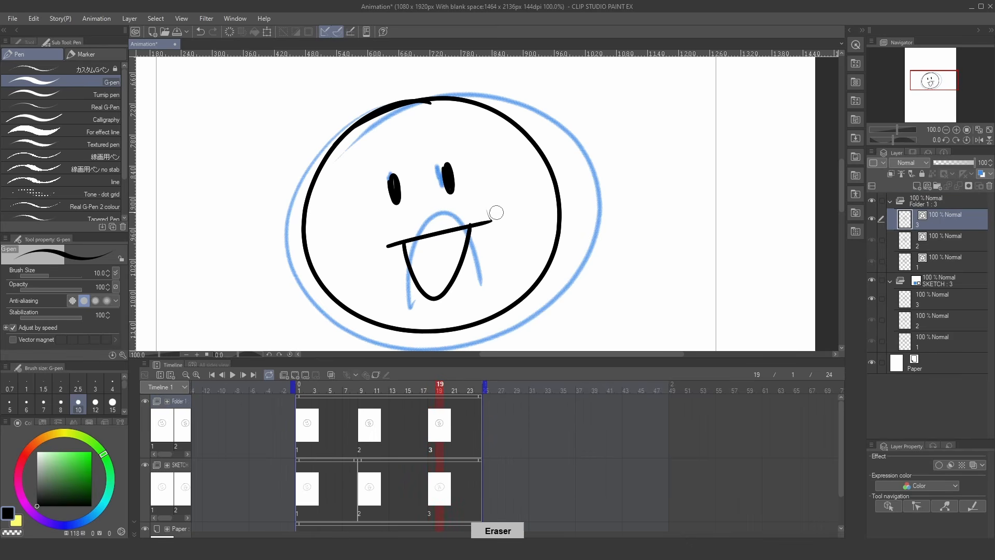
pyautogui.hotkey('ctrl', 'z')
pyautogui.moveTo(407, 301)
pyautogui.mouseDown()
pyautogui.moveTo(447, 217)
pyautogui.moveTo(481, 283)
pyautogui.mouseUp()
# - Hide the SKETCH folder and play back the inked animation
pyautogui.hotkey('ctrl', '-')
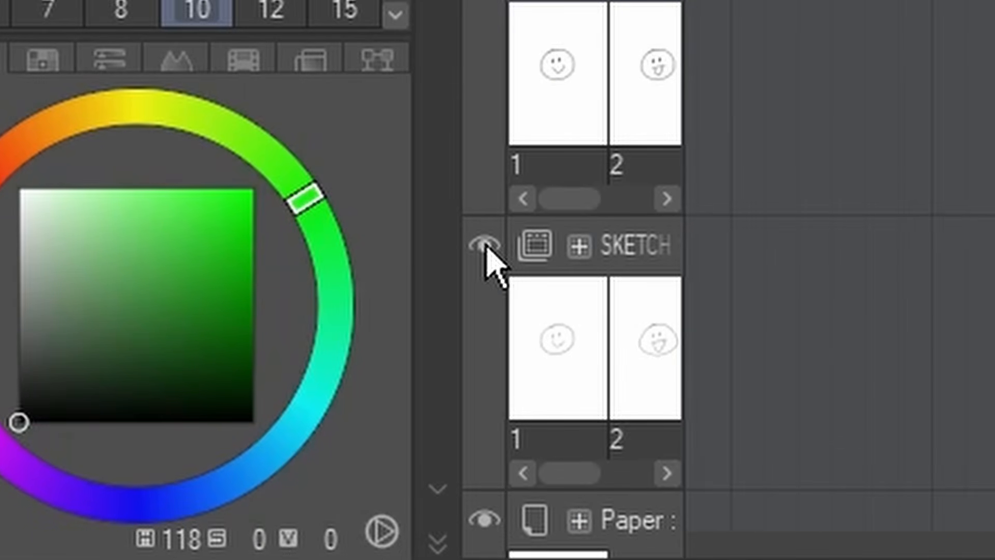
pyautogui.click(486, 247)
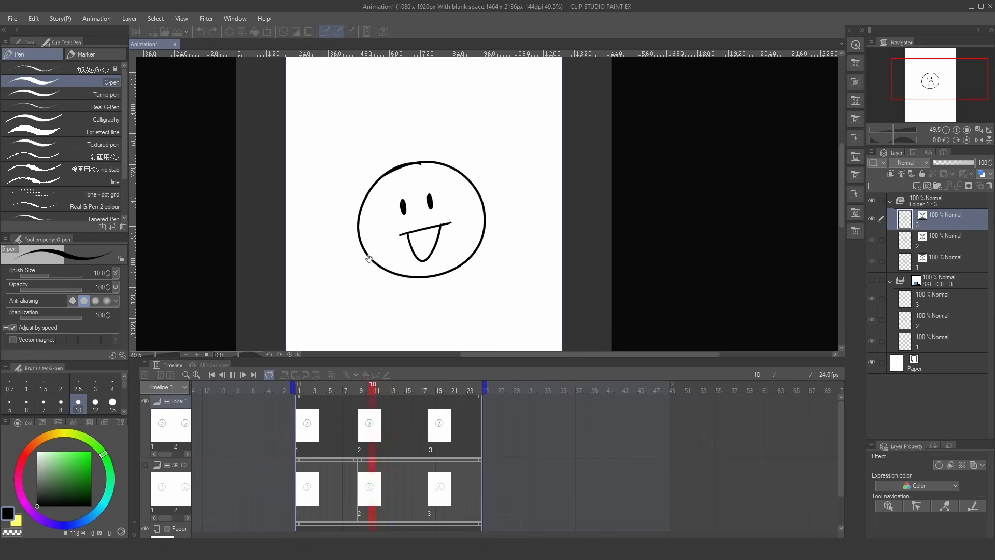
pyautogui.scroll(-1, 337, 274)
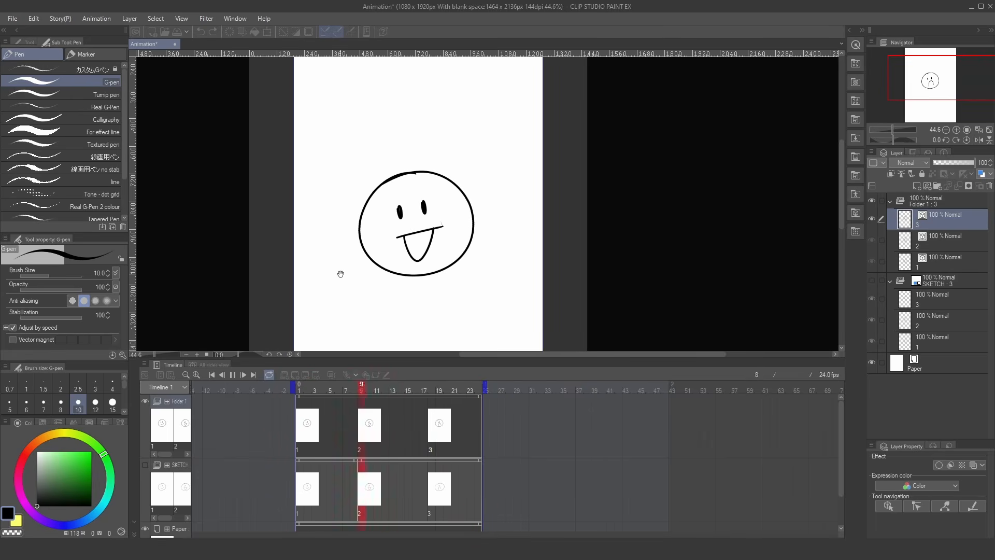
pyautogui.click(235, 376)
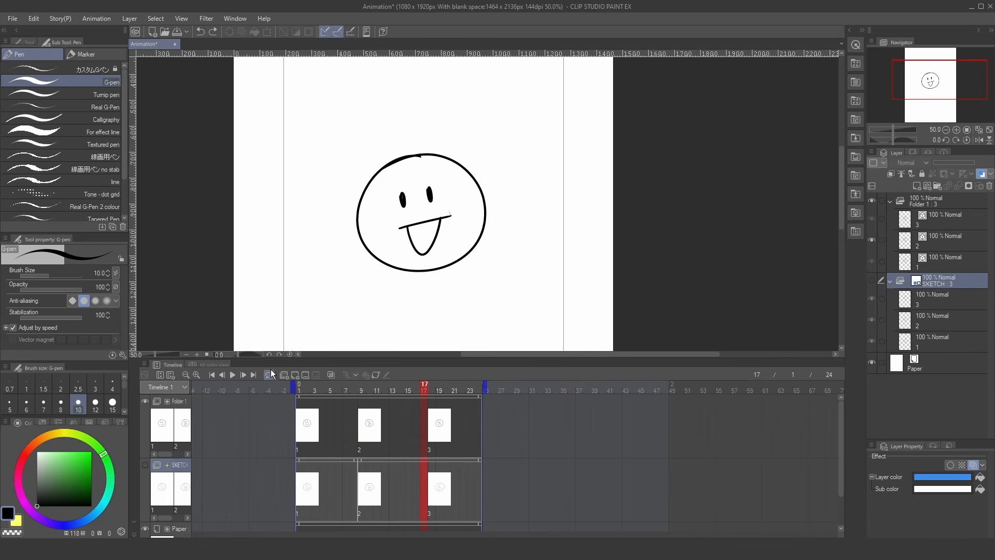
# - Create a new animation folder between the inking folder and SKETCH, and add a new animation cel at frame 1
pyautogui.click(284, 375)
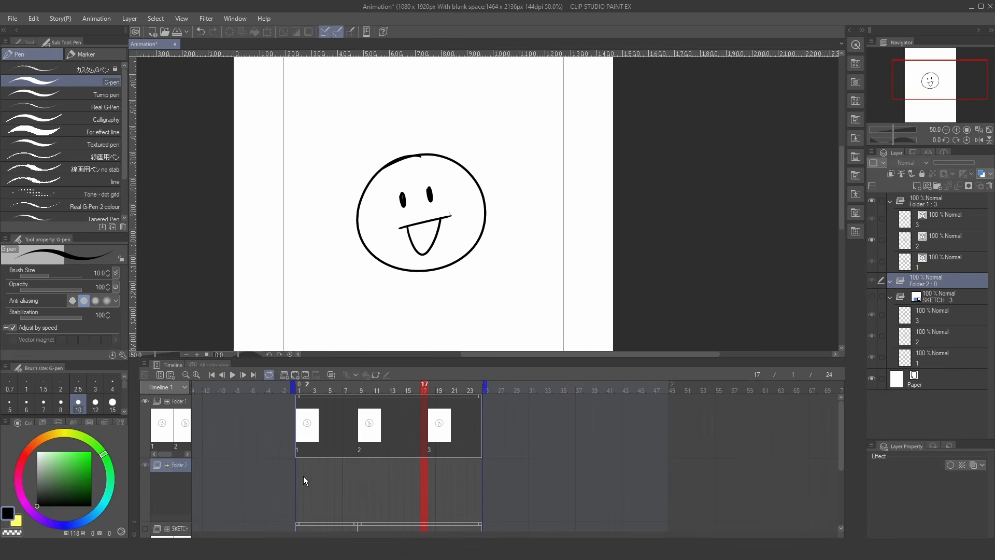
pyautogui.click(300, 475)
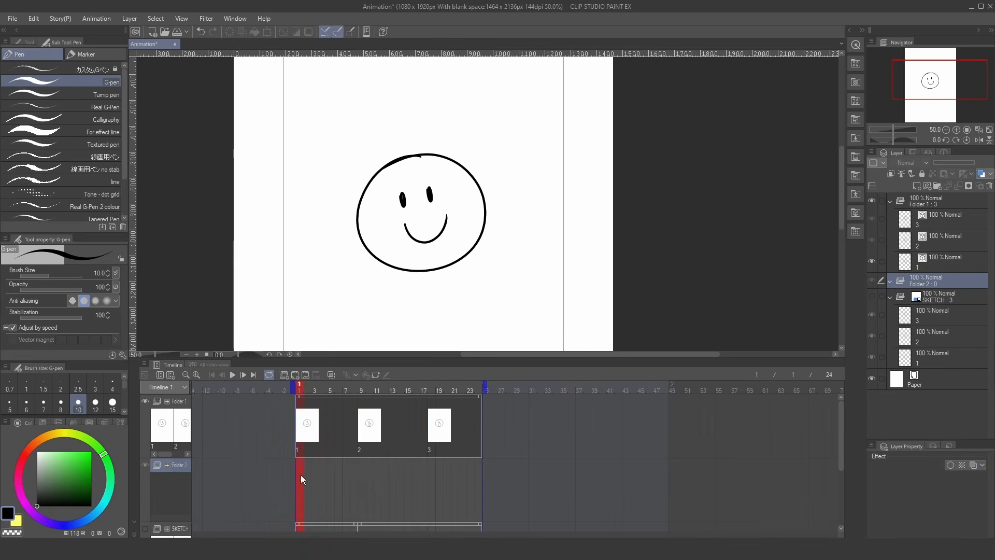
pyautogui.click(294, 375)
# - Fill the smiling face on the coloring cel at frame 1 with yellow using the Refer other layers fill
pyautogui.click(26, 42)
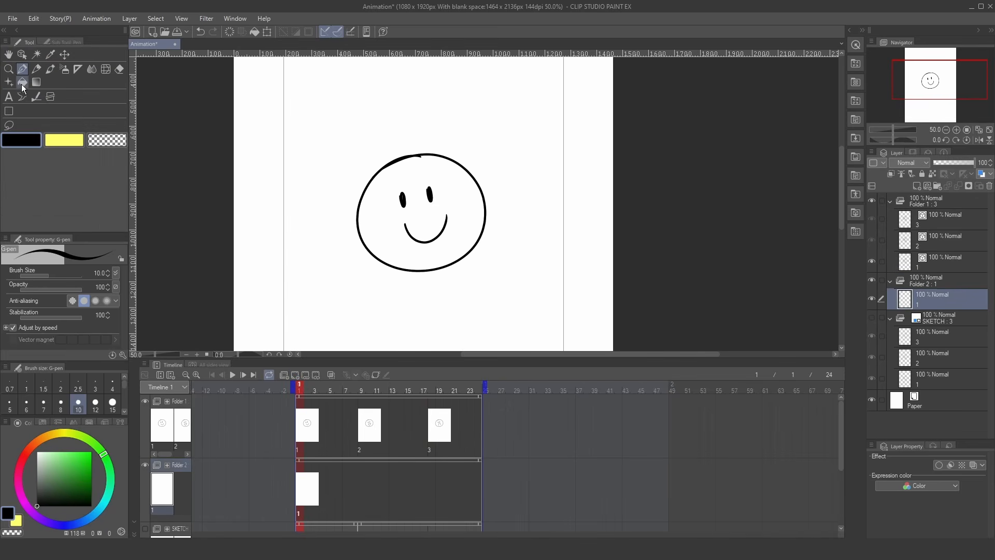
pyautogui.click(22, 82)
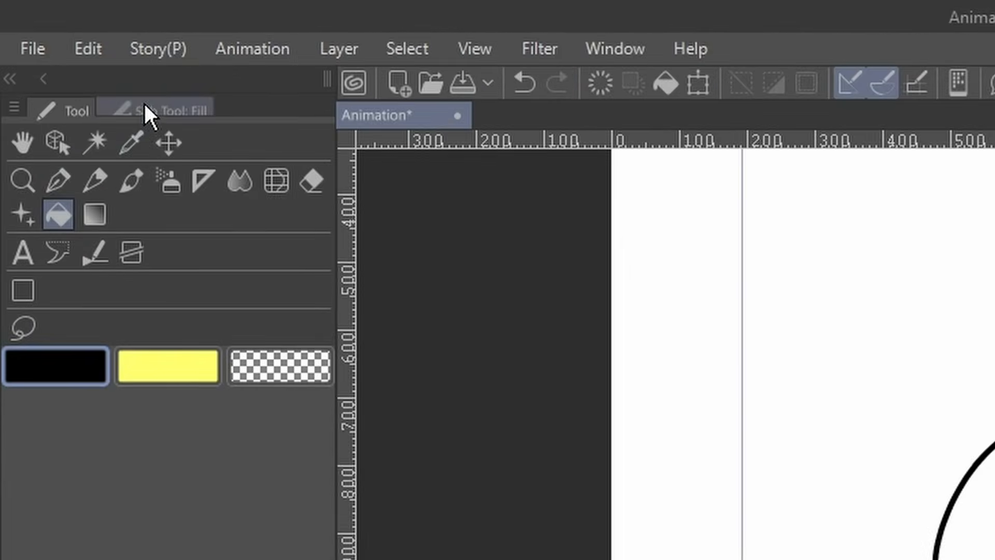
pyautogui.click(145, 106)
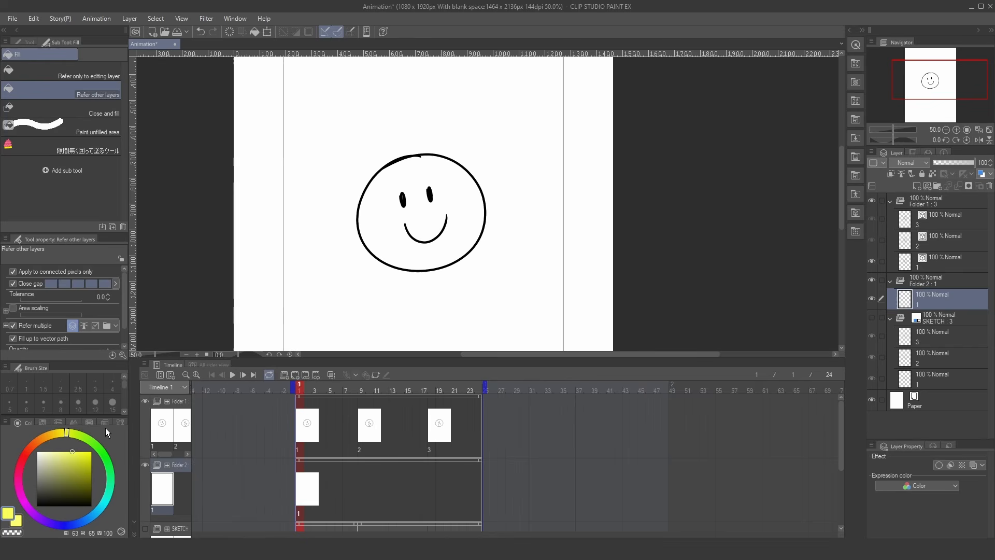
pyautogui.click(397, 244)
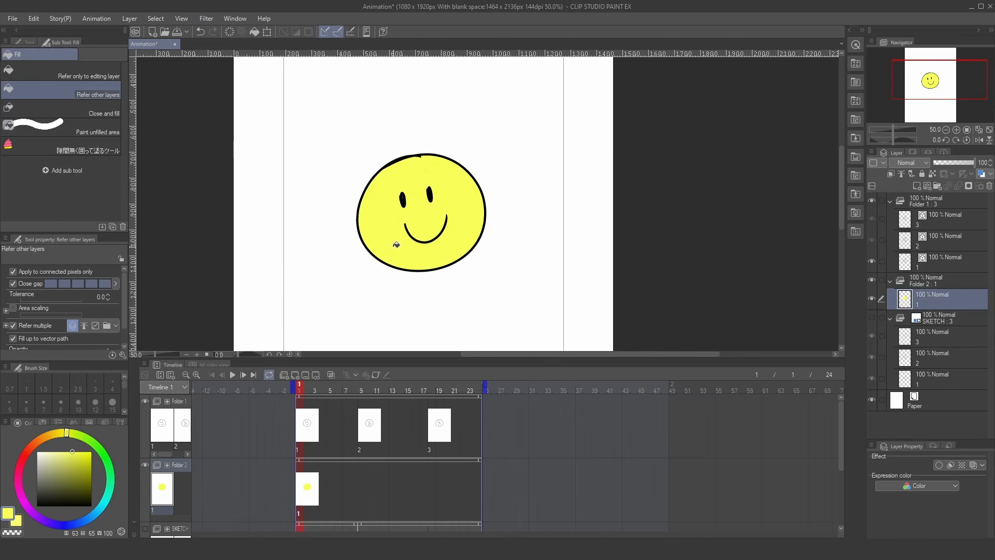
# - Undo the yellow fill and try filling the face with the Refer only to editing layer sub tool
pyautogui.hotkey('ctrl', 'z')
pyautogui.click(88, 72)
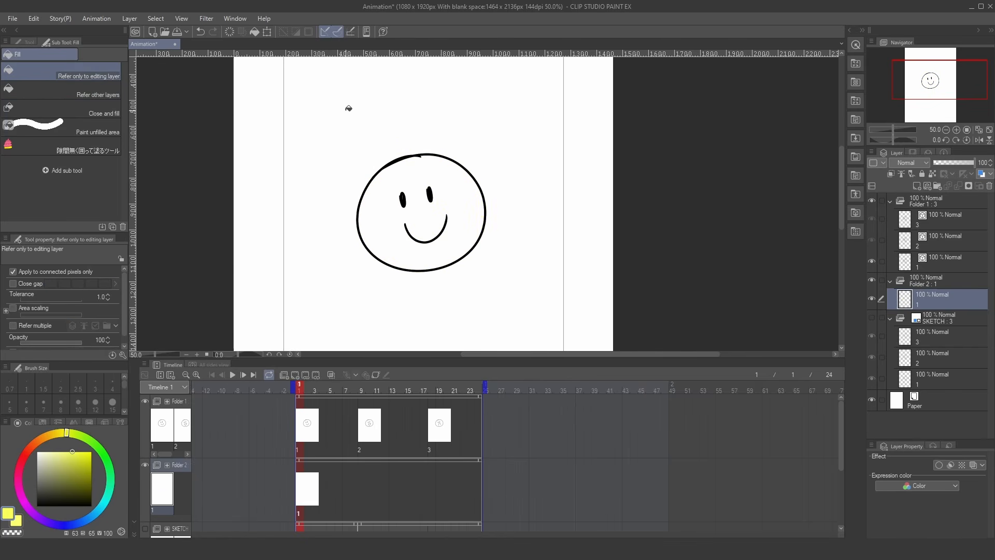
pyautogui.click(375, 209)
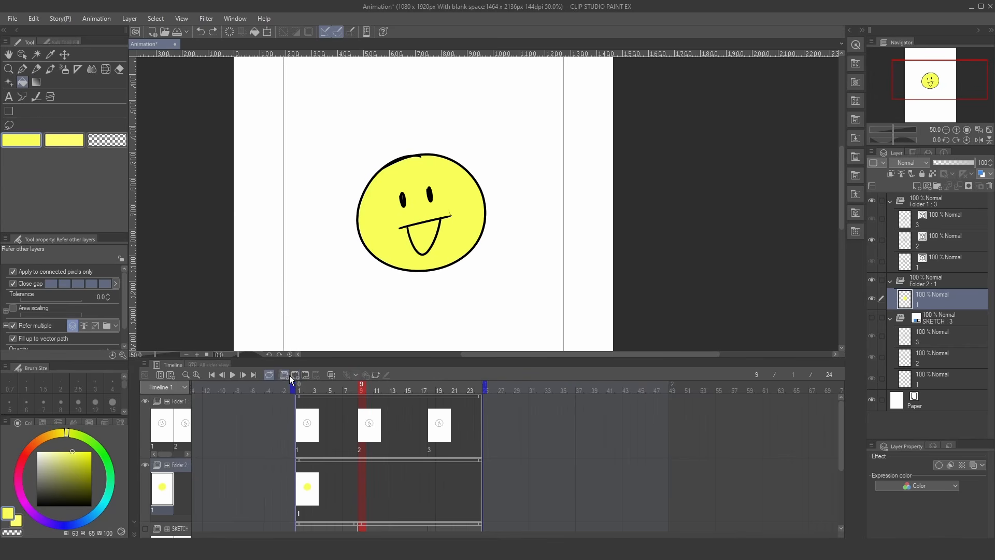
# - Add a second coloring cel at frame 9 and fill the open-mouthed face with light green, leaving the mouth unfilled
pyautogui.click(295, 375)
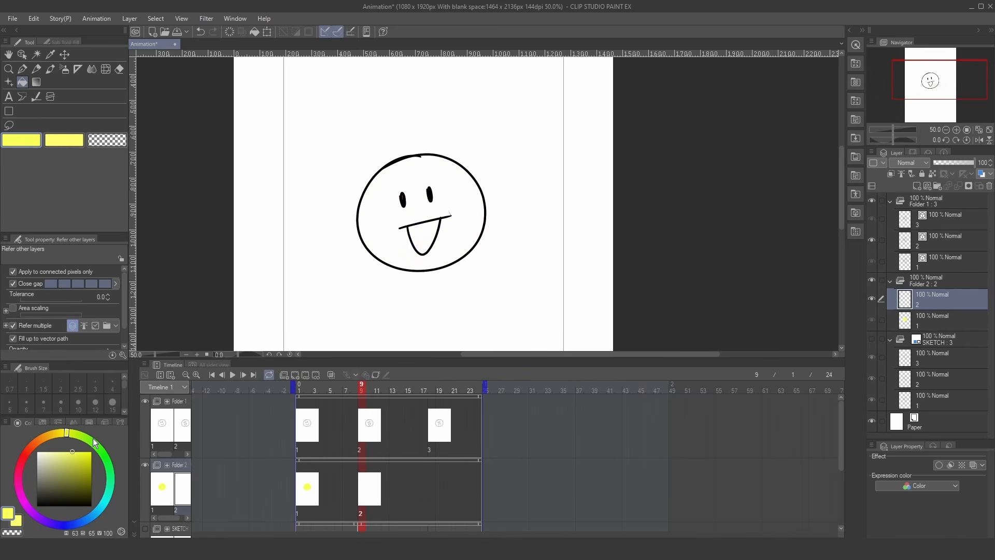
pyautogui.moveTo(96, 443); pyautogui.dragTo(108, 462)
pyautogui.click(406, 189)
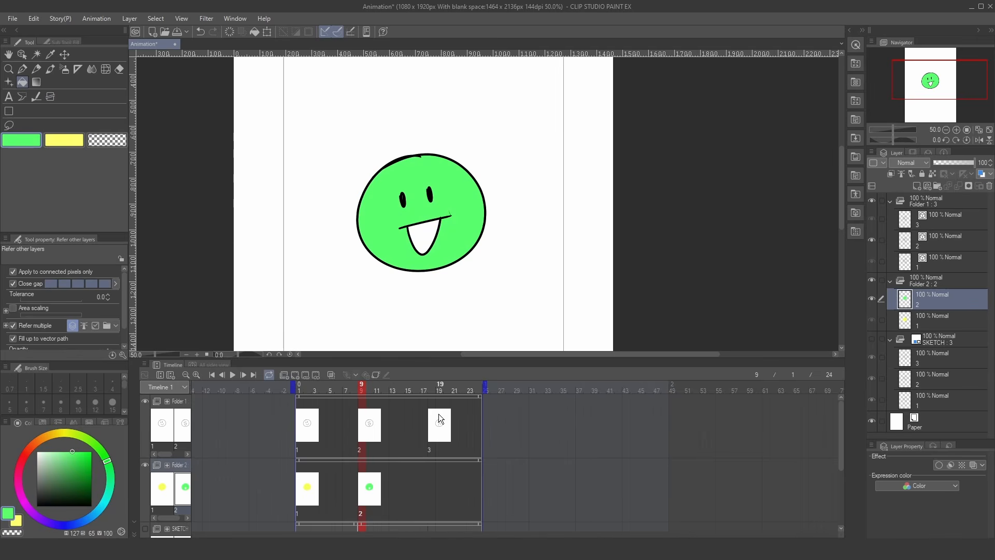
# - Fill the frowning face on a third coloring cel at frame 18 with red
pyautogui.click(430, 234)
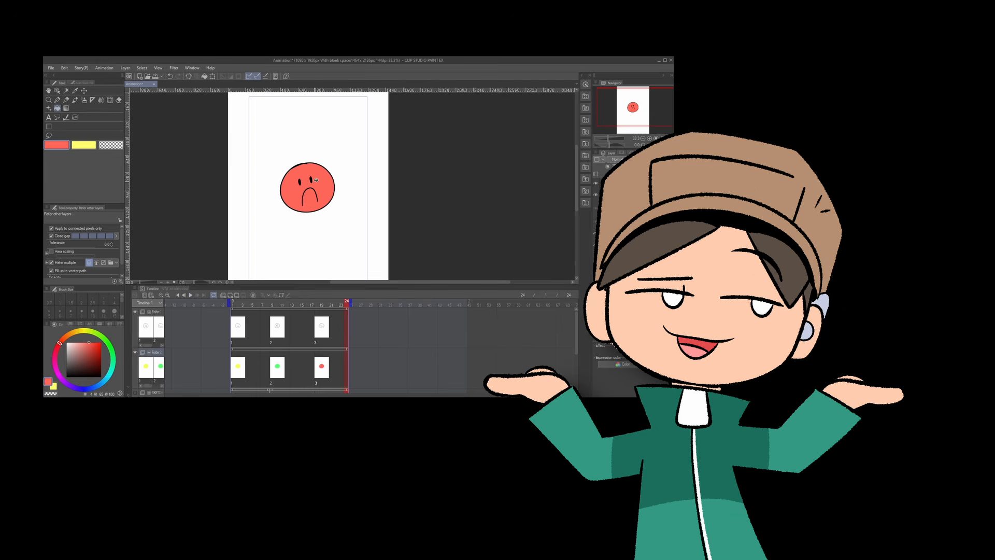
pyautogui.scroll(1, 315, 181)
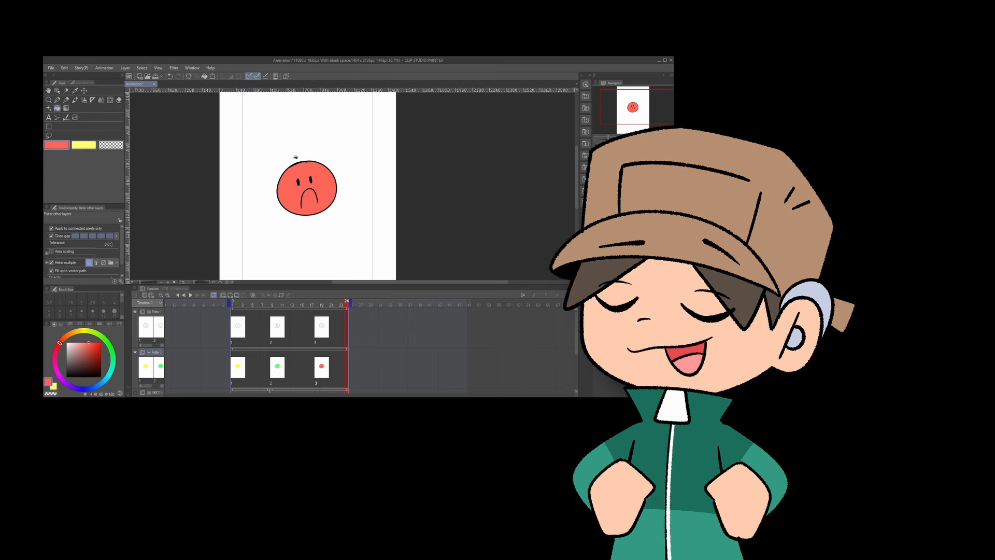
pyautogui.click(150, 76)
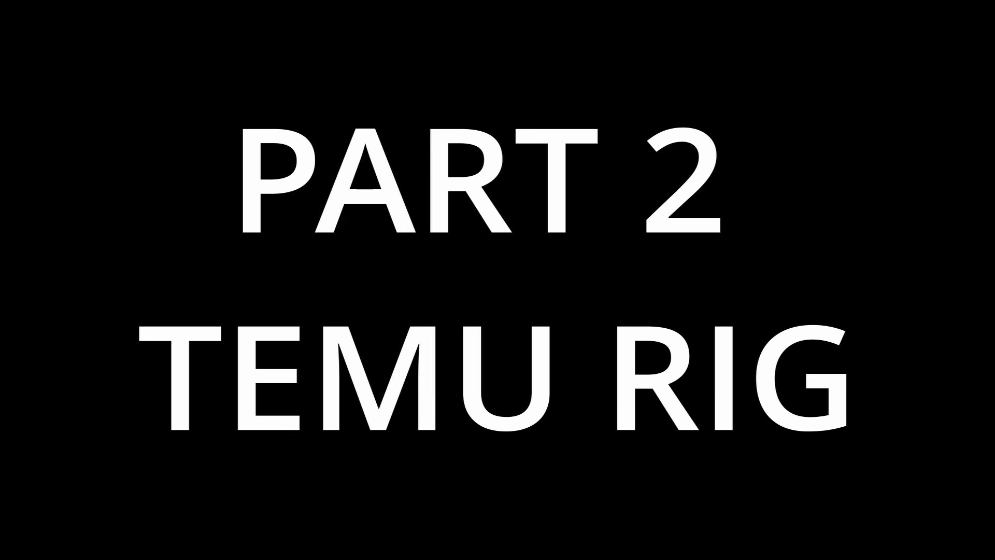
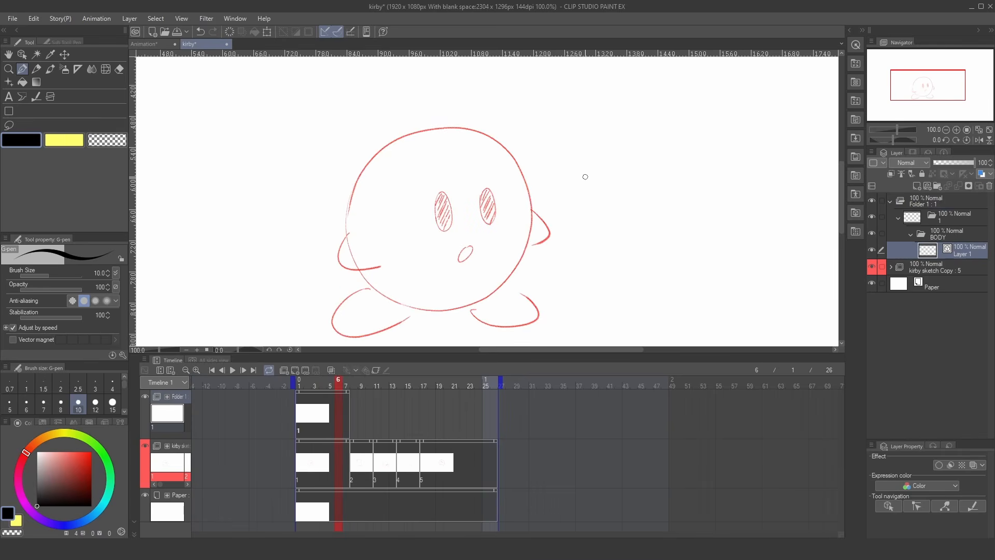
# - Ink the round Kirby body with the G-pen on the BODY folder's vector layer and select that line with the Object tool
pyautogui.moveTo(432, 129)
pyautogui.mouseDown()
pyautogui.moveTo(355, 257)
pyautogui.moveTo(414, 307)
pyautogui.moveTo(494, 298)
pyautogui.moveTo(538, 238)
pyautogui.moveTo(517, 160)
pyautogui.moveTo(436, 127)
pyautogui.mouseUp()
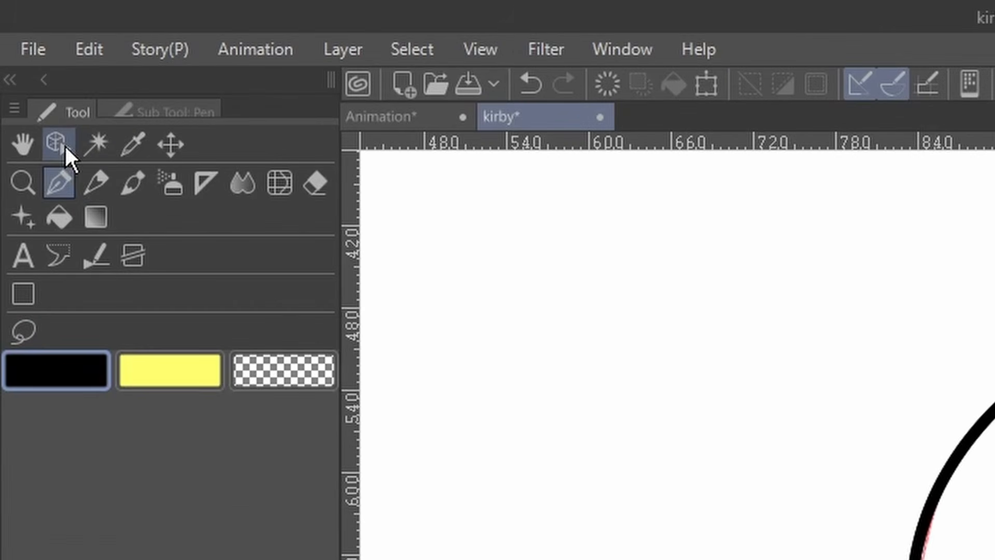
pyautogui.click(65, 147)
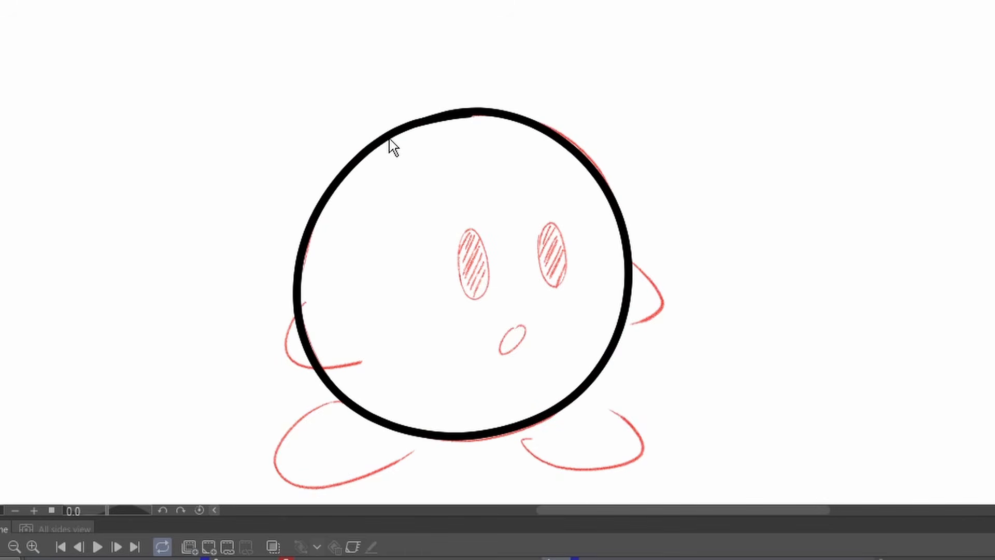
pyautogui.click(389, 138)
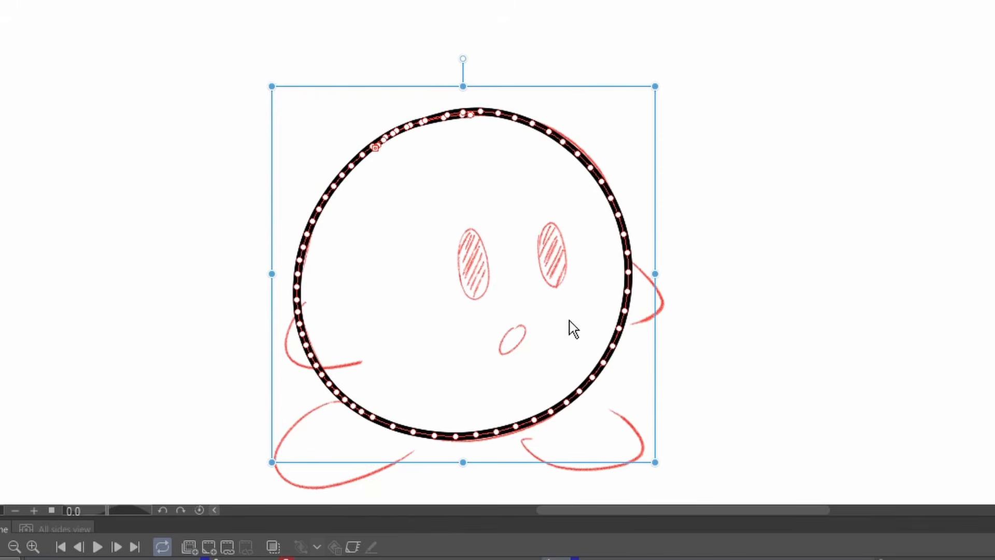
# - Try pulling several control points of the body outline outward into spikes, and undo the distortions
pyautogui.moveTo(608, 198); pyautogui.dragTo(795, 111)
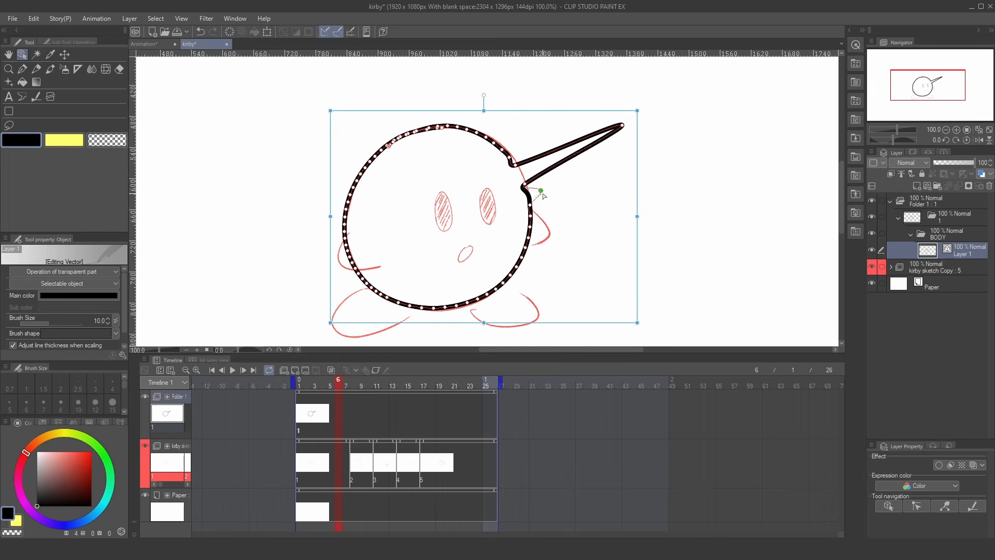
pyautogui.moveTo(542, 192); pyautogui.dragTo(669, 180)
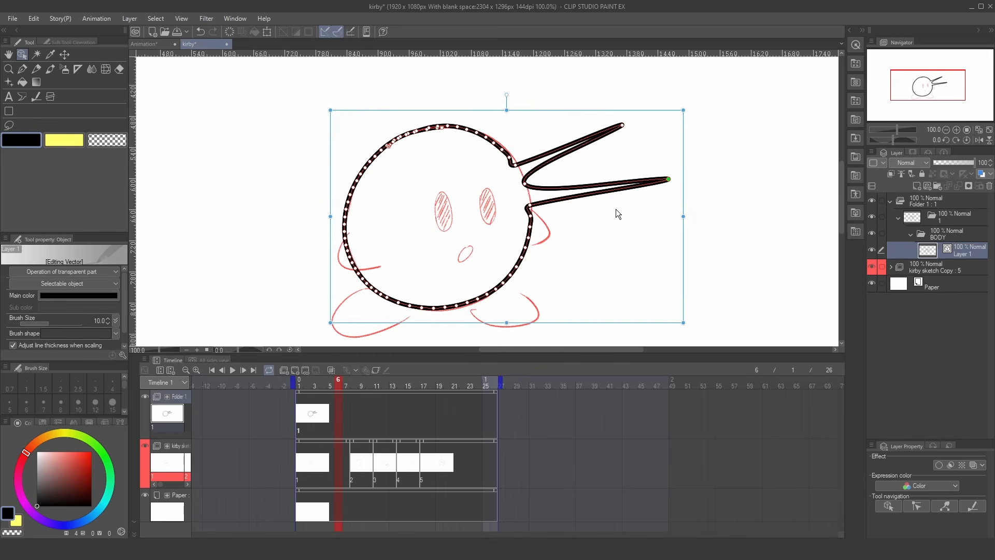
pyautogui.moveTo(504, 155); pyautogui.dragTo(550, 71)
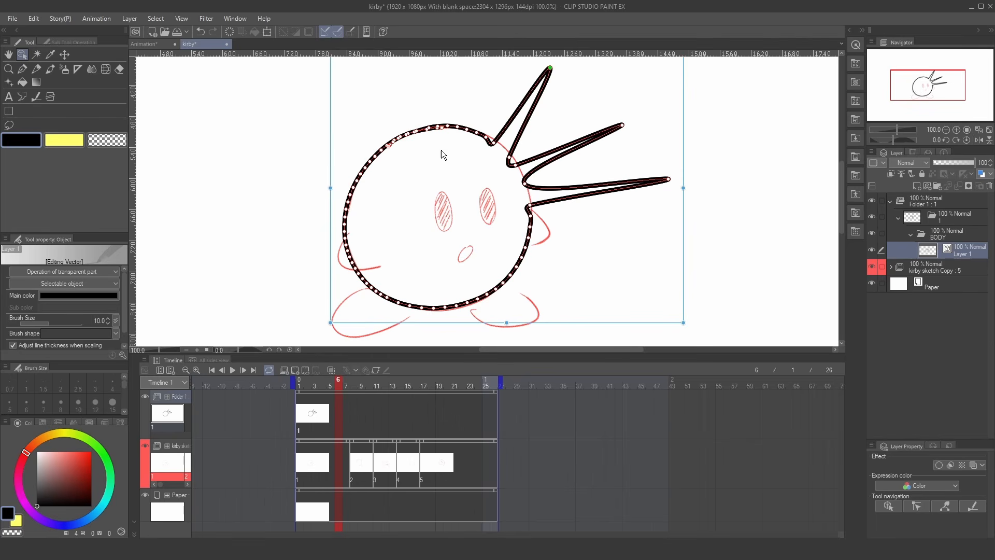
pyautogui.moveTo(438, 128); pyautogui.dragTo(425, 60)
pyautogui.hotkey('ctrl', 'z')
pyautogui.hotkey('ctrl', 'z')
pyautogui.hotkey('ctrl', 'z')
pyautogui.hotkey('ctrl', 'z')
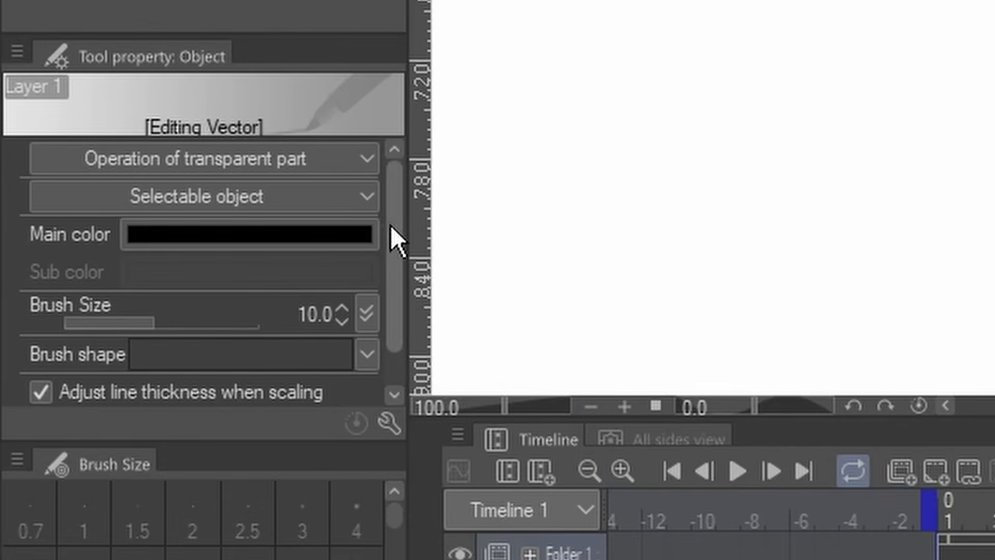
# - Set the selected body outline's brush size to 8 and deselect the line
pyautogui.moveTo(393, 225); pyautogui.dragTo(394, 247)
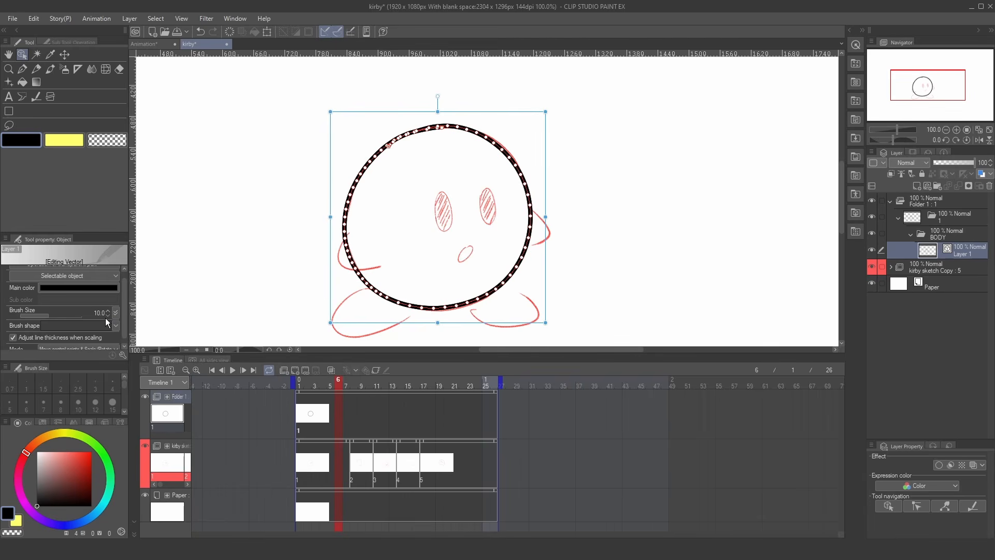
pyautogui.click(107, 315)
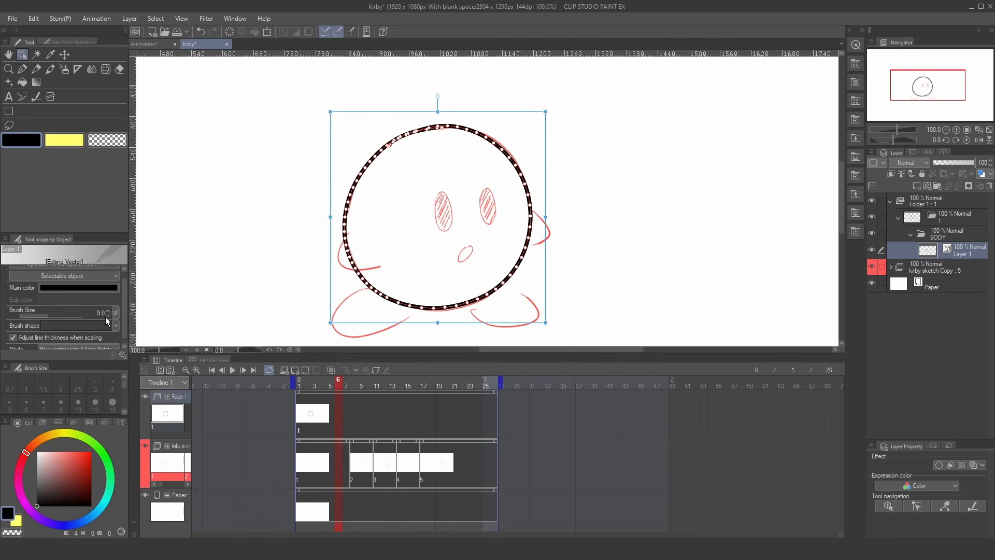
pyautogui.click(106, 317)
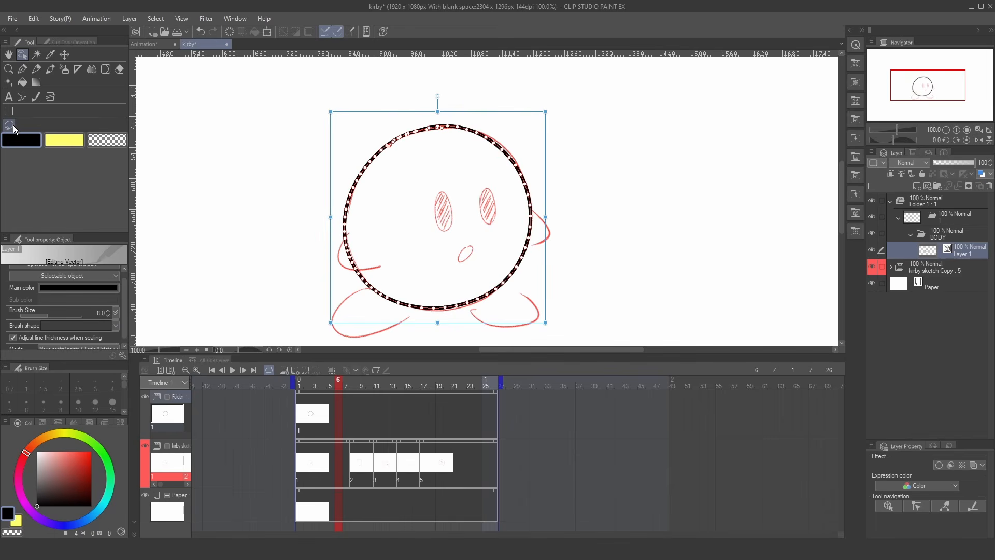
pyautogui.click(508, 217)
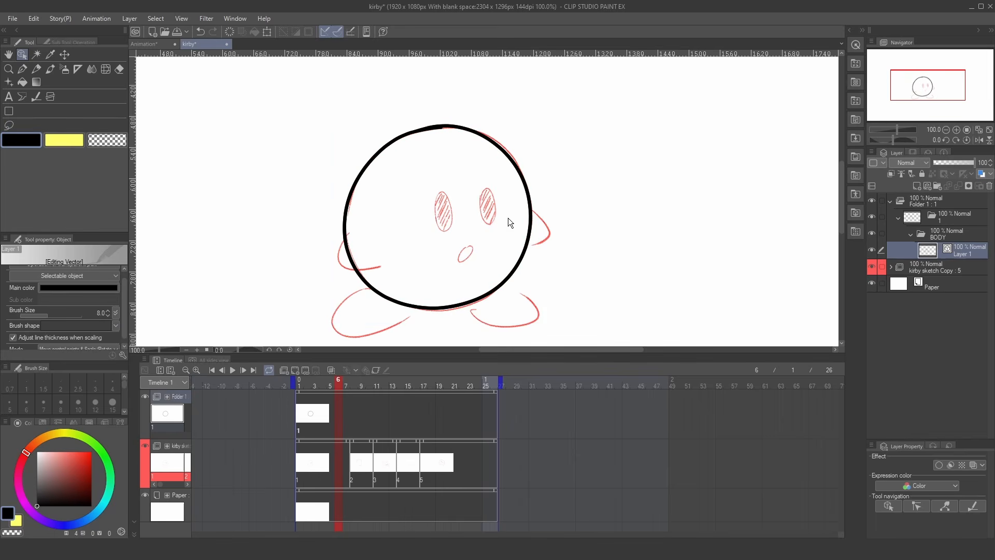
pyautogui.click(200, 30)
pyautogui.click(214, 30)
pyautogui.click(201, 31)
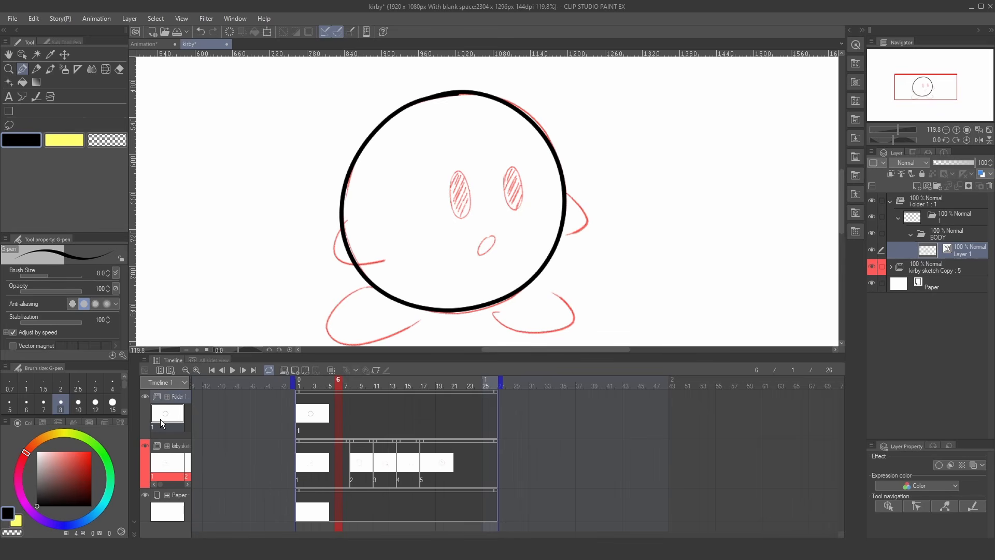
# - Move the kirby sketch Copy folder above Folder 1 and hide it
pyautogui.moveTo(175, 443)
pyautogui.mouseDown()
pyautogui.moveTo(185, 442)
pyautogui.moveTo(182, 397)
pyautogui.mouseUp()
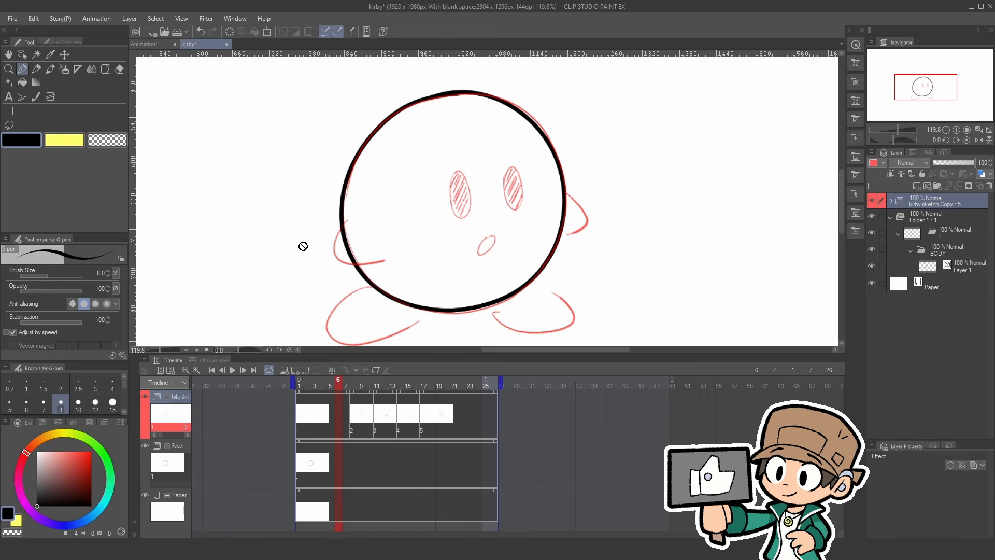
pyautogui.click(146, 395)
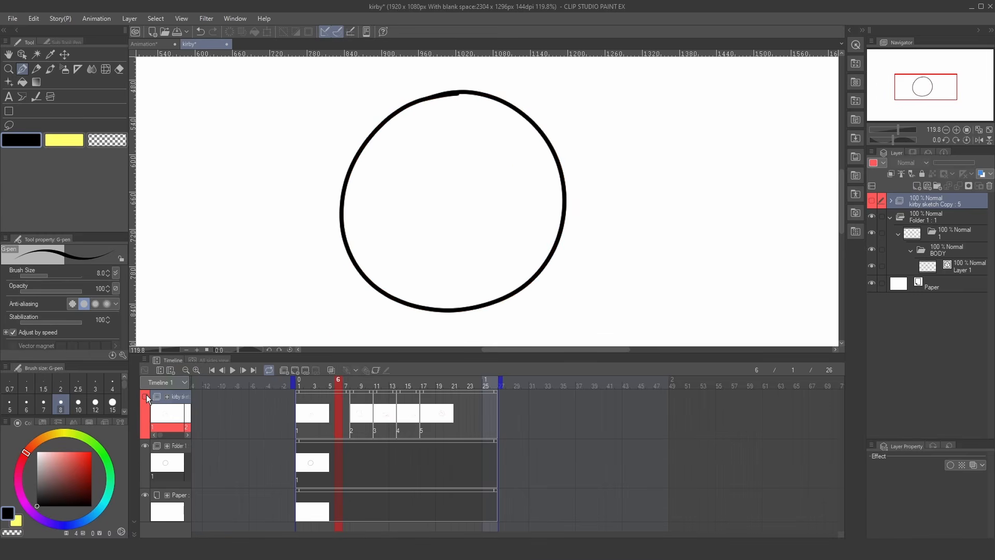
# - Add a raster layer beneath the body line layer, naming the line layer INK and the raster layer COLOUR
pyautogui.click(935, 263)
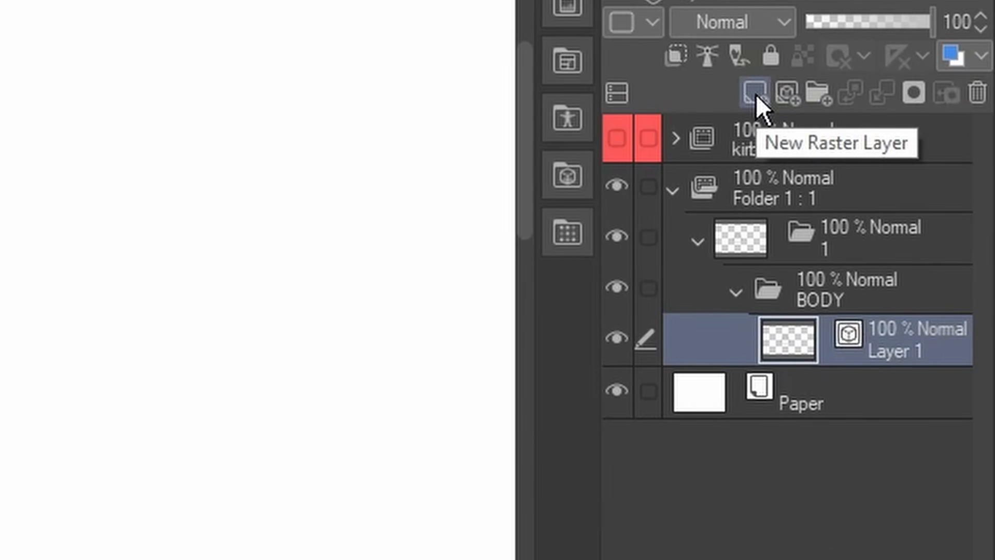
pyautogui.click(756, 94)
pyautogui.moveTo(879, 349); pyautogui.dragTo(913, 399)
pyautogui.doubleClick(885, 340)
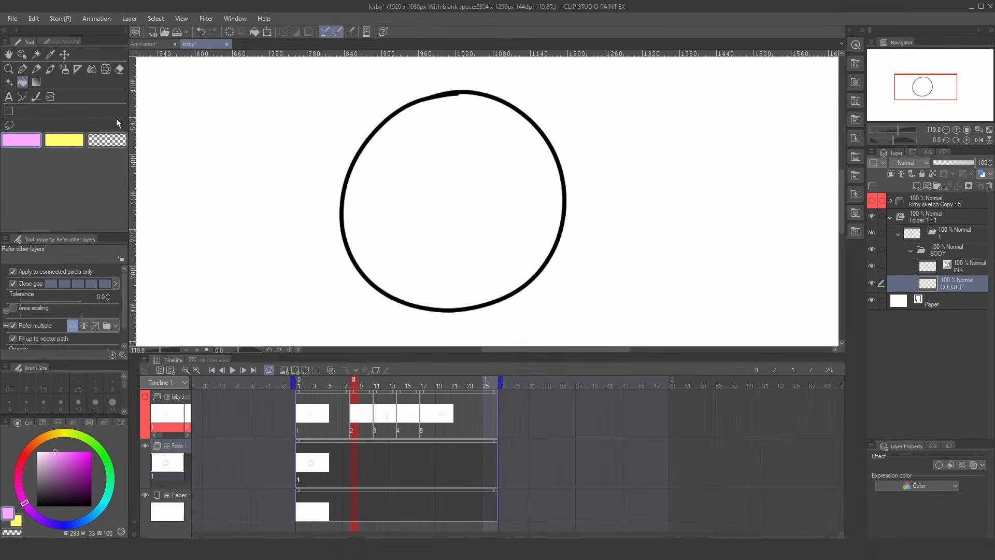
# - Fill the body circle with pink on the COLOUR layer and show the sketch folder again
pyautogui.click(489, 180)
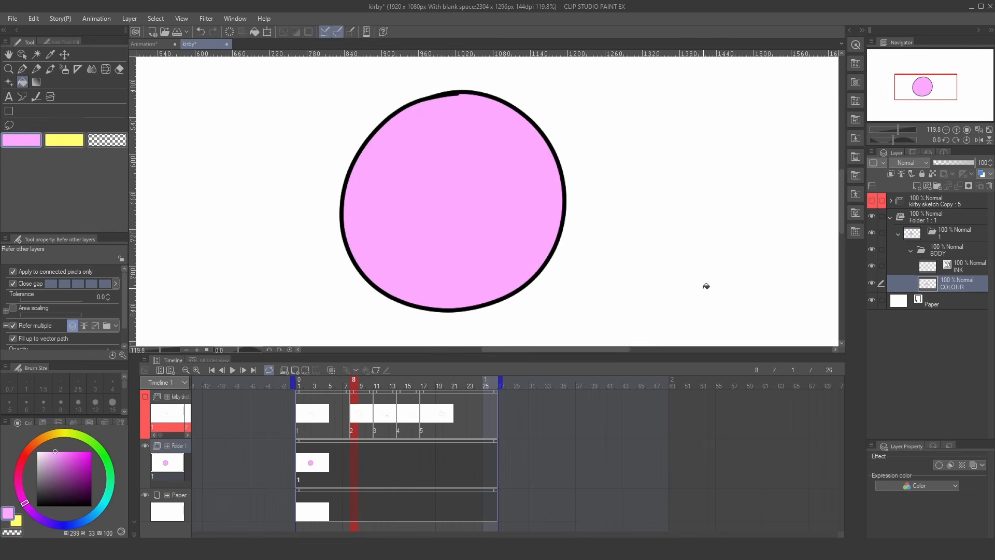
pyautogui.click(322, 466)
pyautogui.click(145, 397)
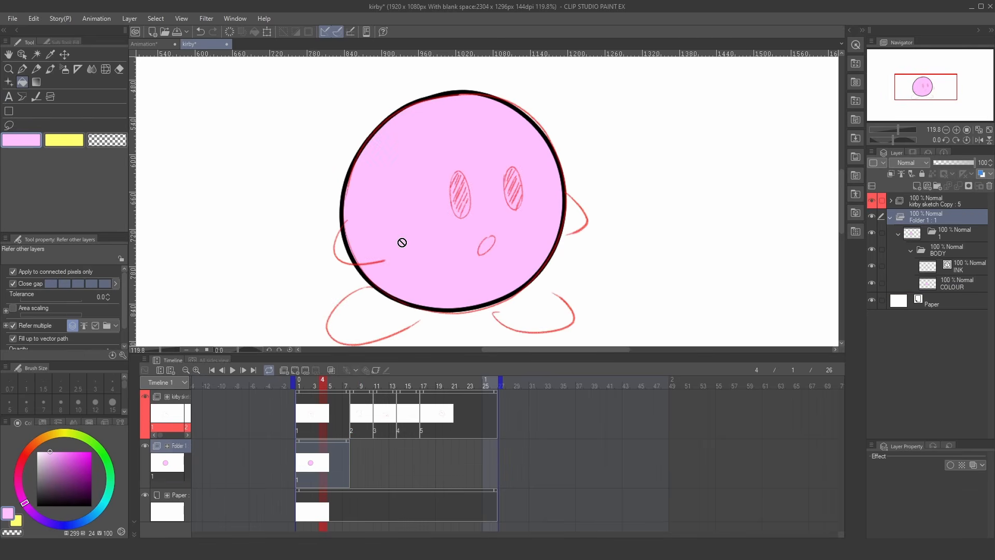
pyautogui.click(332, 473)
pyautogui.scroll(-2, 453, 218)
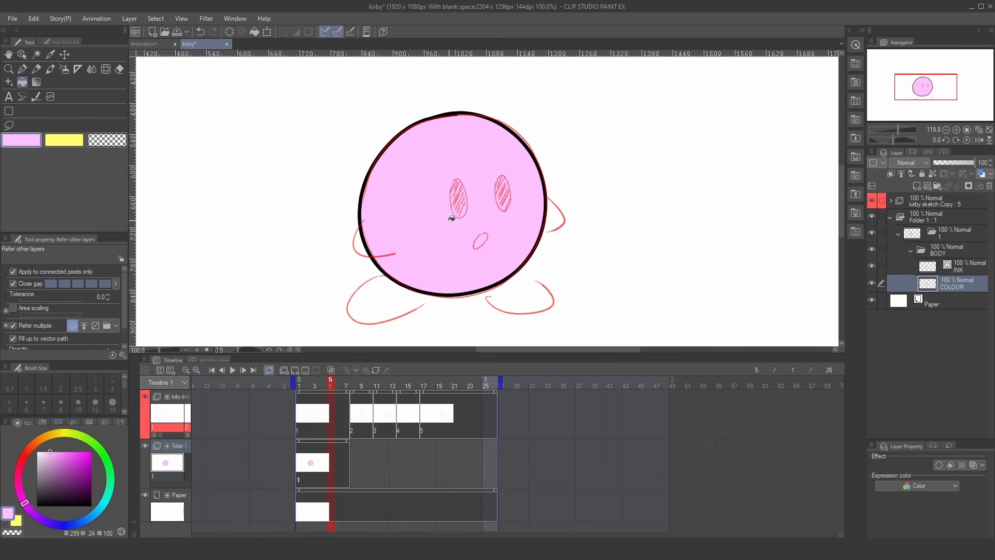
pyautogui.scroll(2, 456, 218)
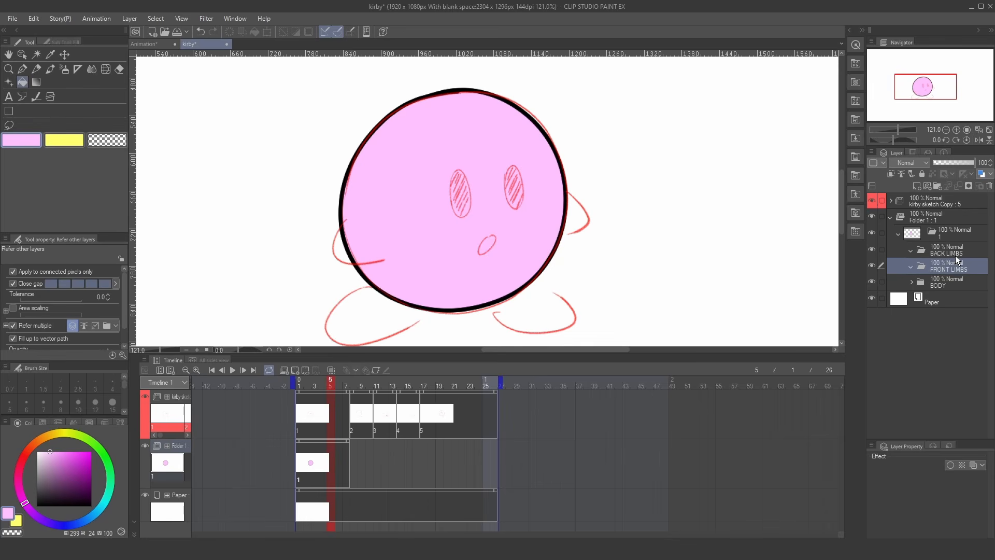
# - Create a vector layer in the FRONT LIMBS folder and ink the front arm and foot with the G-pen
pyautogui.click(928, 185)
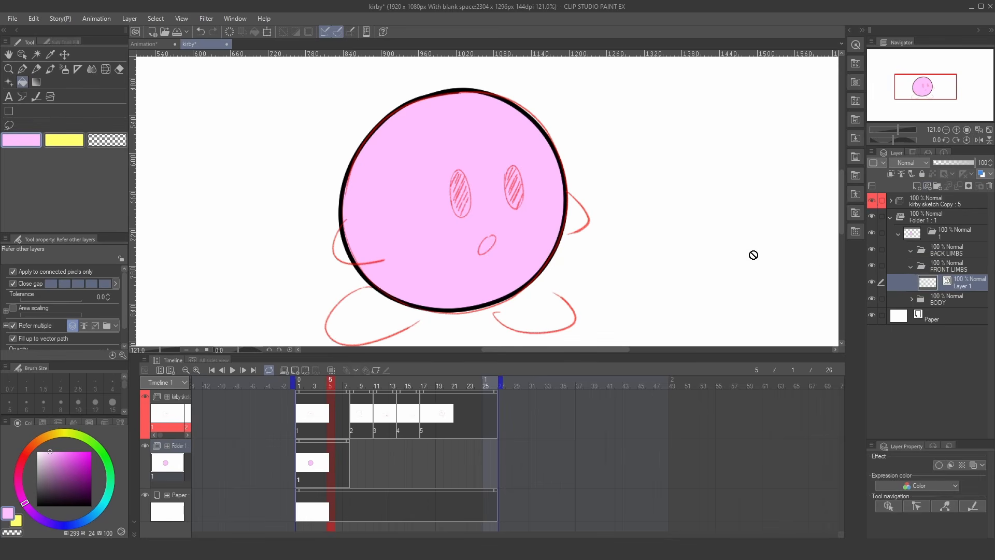
pyautogui.press('p')
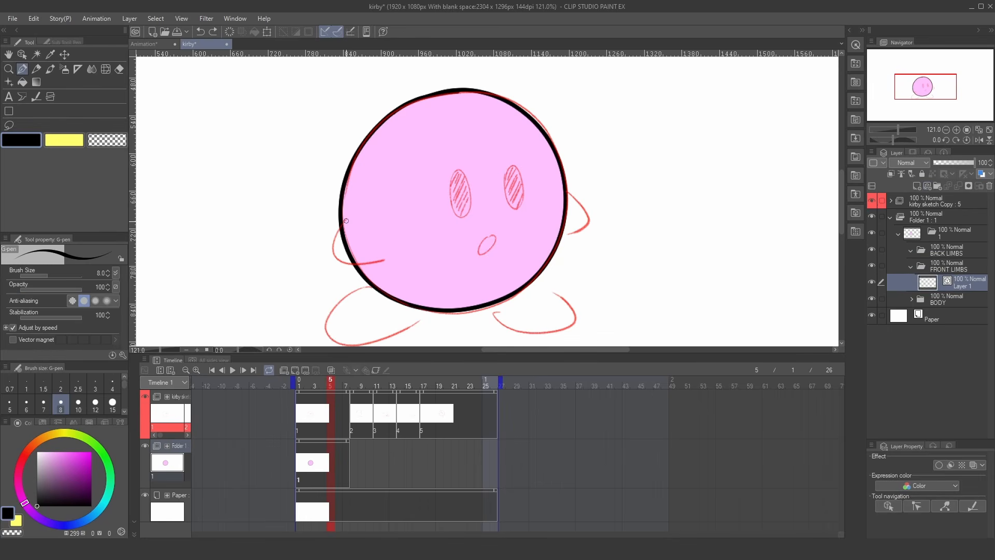
pyautogui.moveTo(351, 214)
pyautogui.mouseDown()
pyautogui.moveTo(335, 242)
pyautogui.moveTo(354, 263)
pyautogui.moveTo(389, 253)
pyautogui.moveTo(325, 325)
pyautogui.moveTo(341, 344)
pyautogui.moveTo(392, 337)
pyautogui.moveTo(378, 287)
pyautogui.mouseUp()
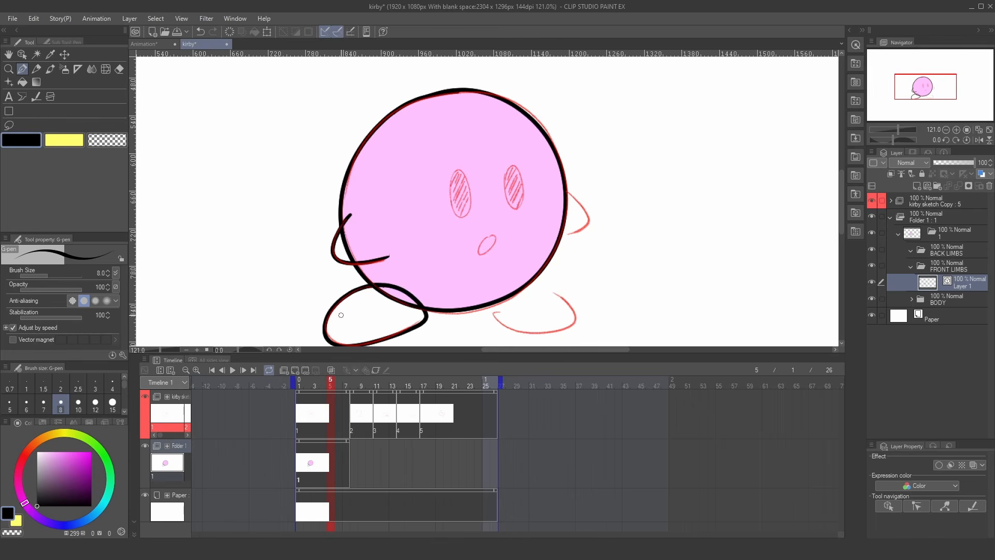
pyautogui.scroll(-1, 468, 212)
pyautogui.scroll(2, 407, 313)
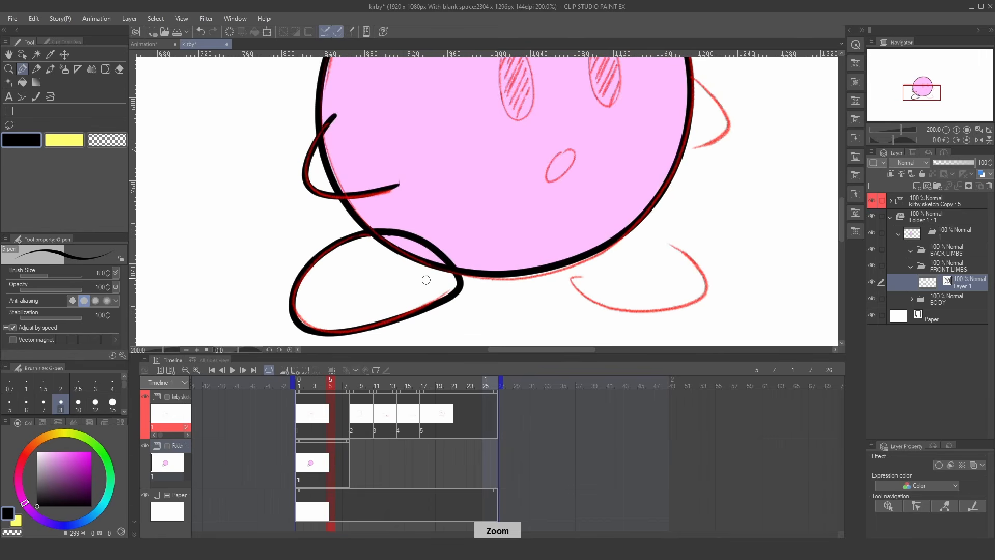
pyautogui.hotkey('ctrl', 'z')
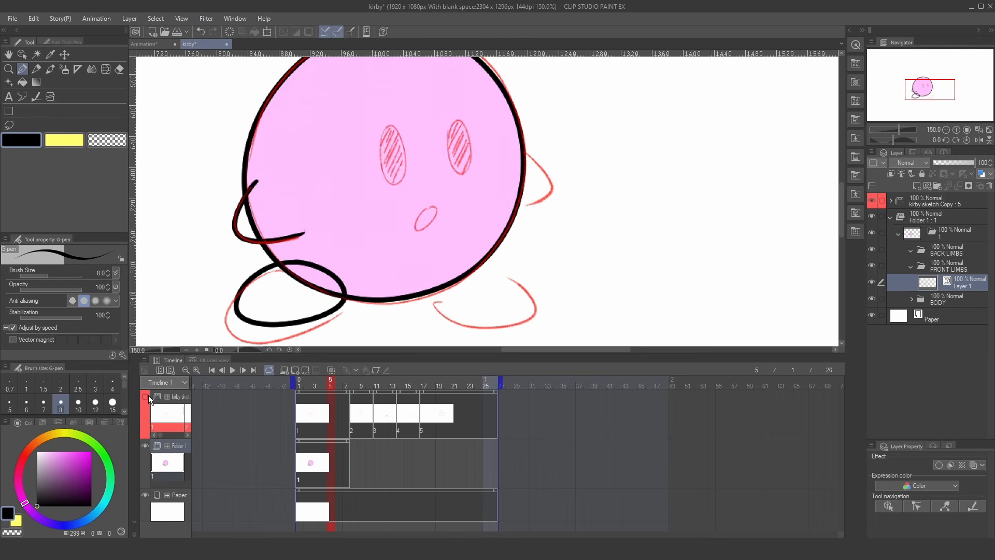
# - Hide the sketch and, on a new raster layer named COLOUR under the limb lines, color the arm light pink and the foot red
pyautogui.click(145, 396)
pyautogui.click(918, 187)
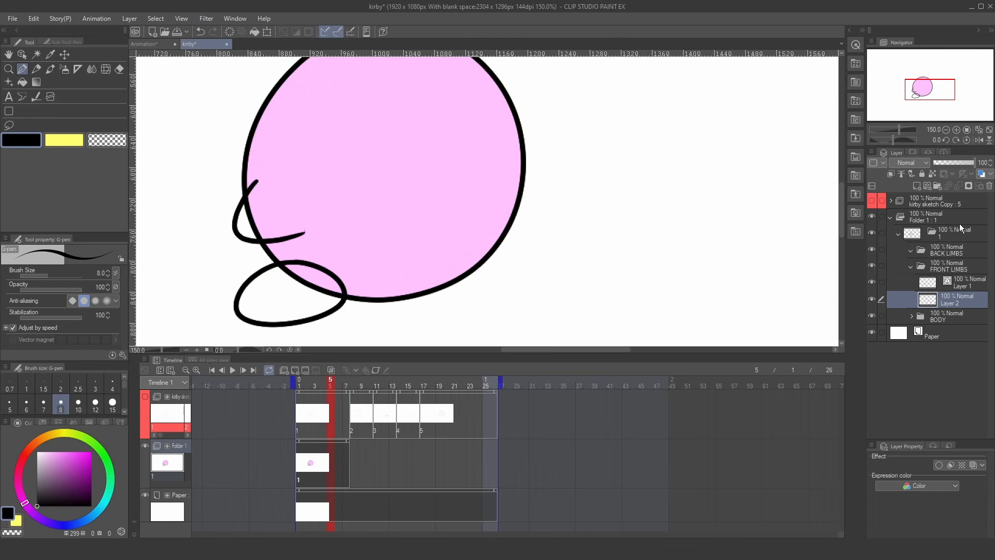
pyautogui.doubleClick(964, 300)
pyautogui.write('COLOUR')
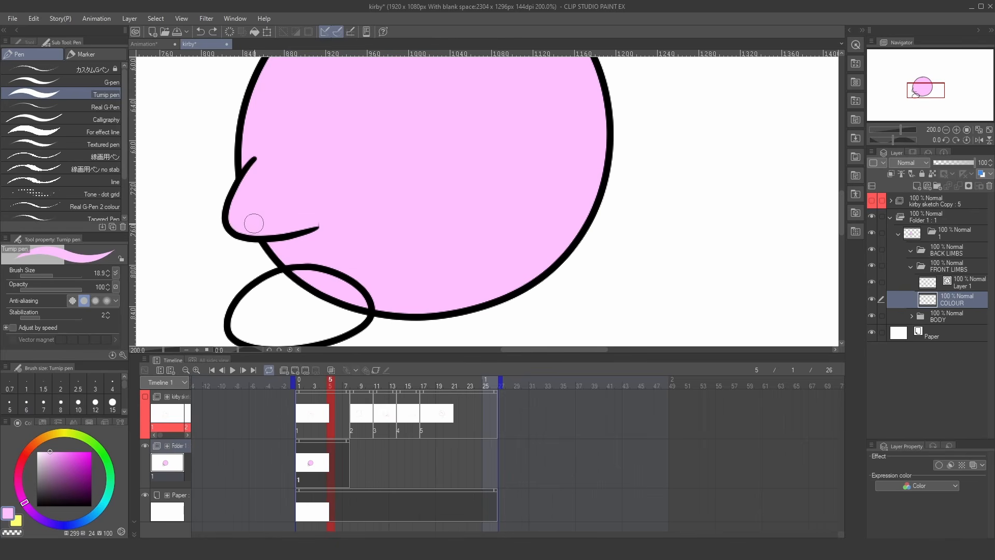
pyautogui.scroll(-3, 358, 202)
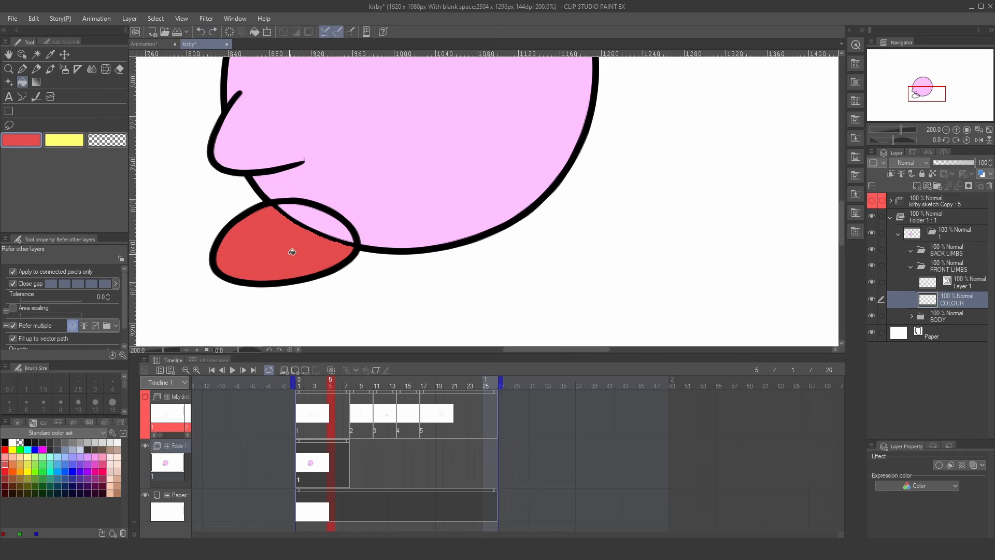
pyautogui.scroll(-3, 300, 239)
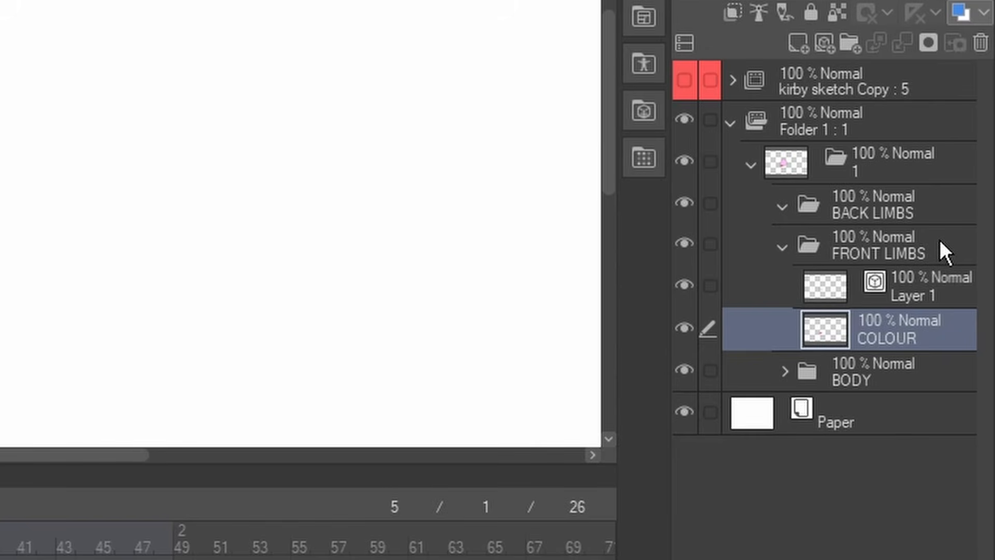
# - Transform the FRONT LIMBS folder in Scale/Rotate mode, enlarging the arm and foot together
pyautogui.click(932, 243)
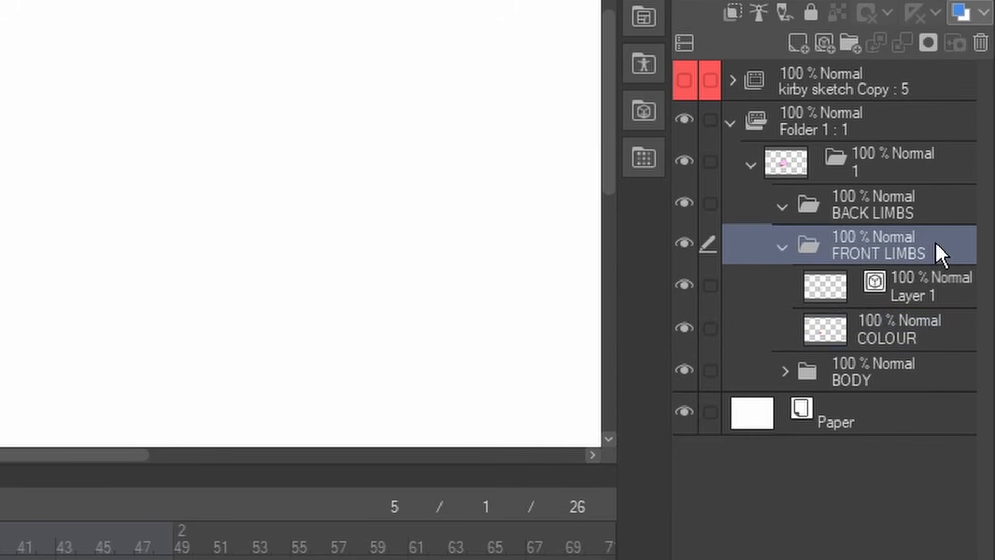
pyautogui.hotkey('ctrl', 't')
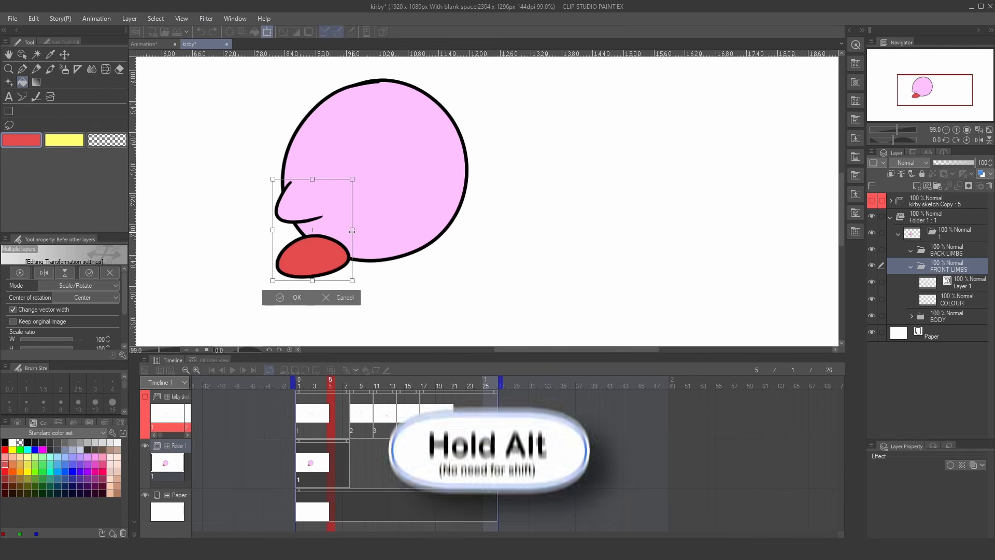
pyautogui.moveTo(352, 230); pyautogui.dragTo(346, 253)
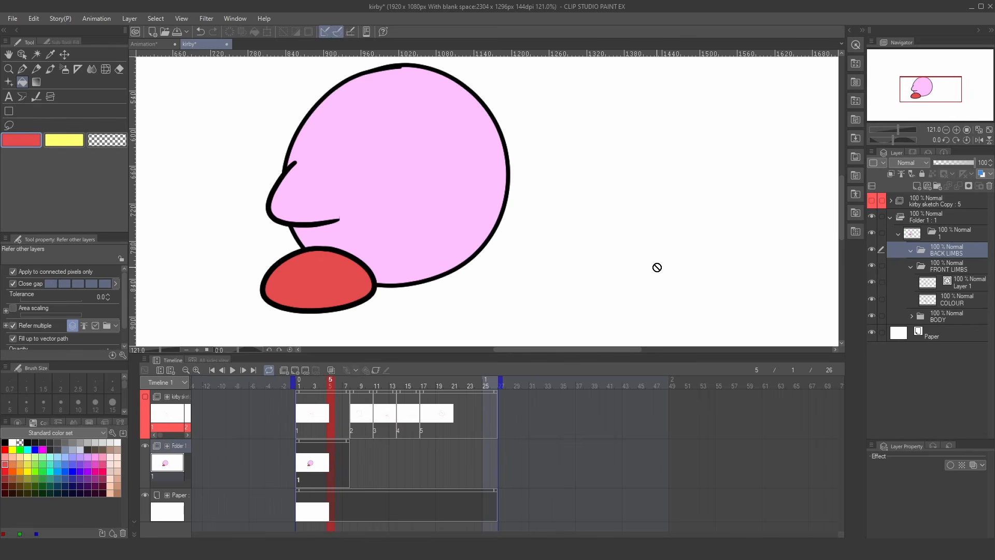
# - Collapse the FRONT LIMBS folder and duplicate it
pyautogui.click(910, 266)
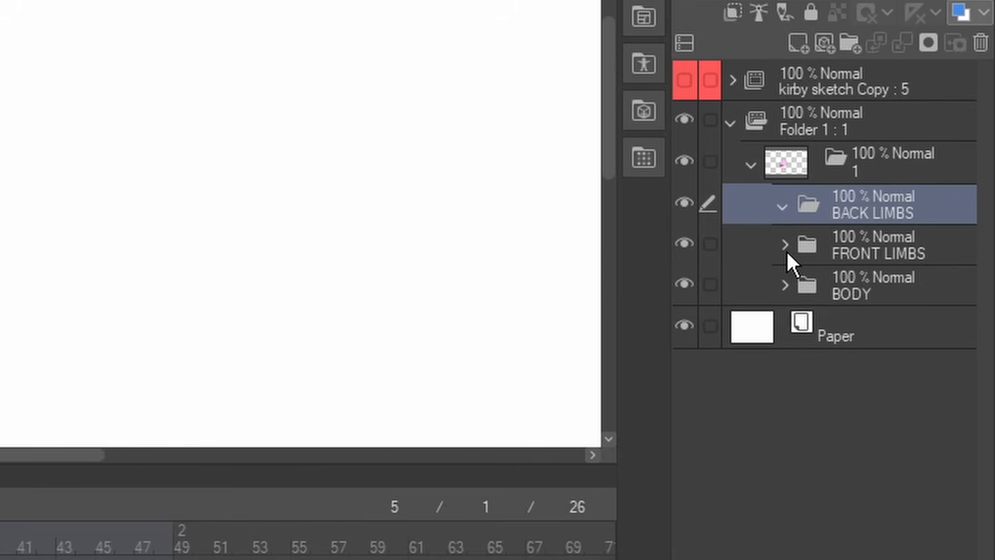
pyautogui.click(889, 259)
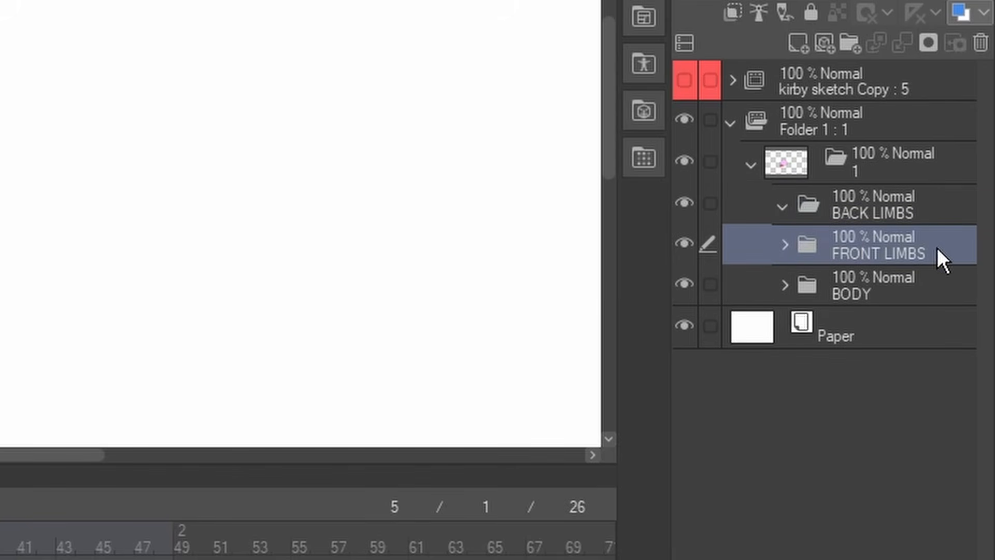
pyautogui.rightClick(939, 256)
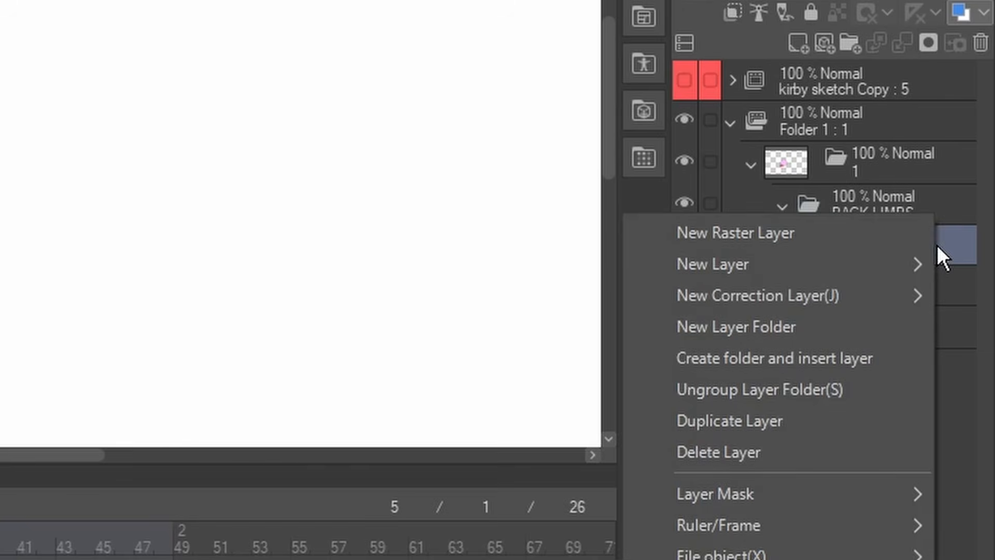
pyautogui.click(788, 419)
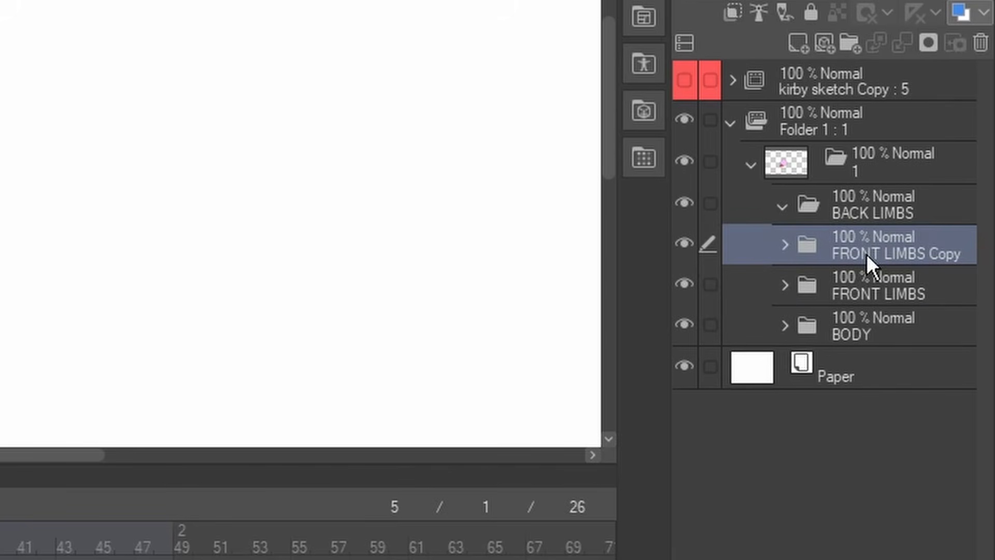
# - Delete the empty BACK LIMBS folder and rename the FRONT LIMBS copy as BACK LIMBS
pyautogui.rightClick(900, 197)
pyautogui.click(786, 437)
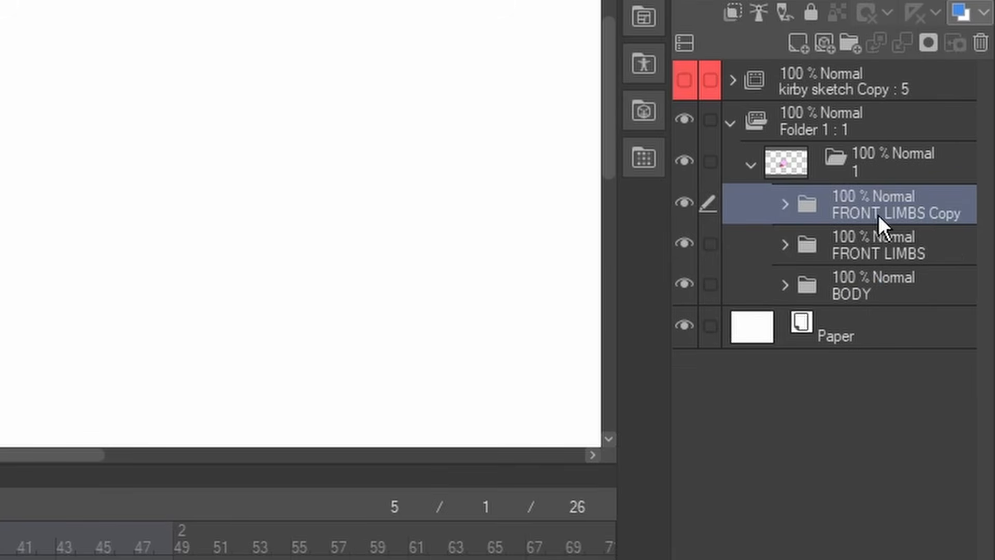
pyautogui.doubleClick(879, 212)
pyautogui.write('BACK LIMBS')
pyautogui.press('Return')
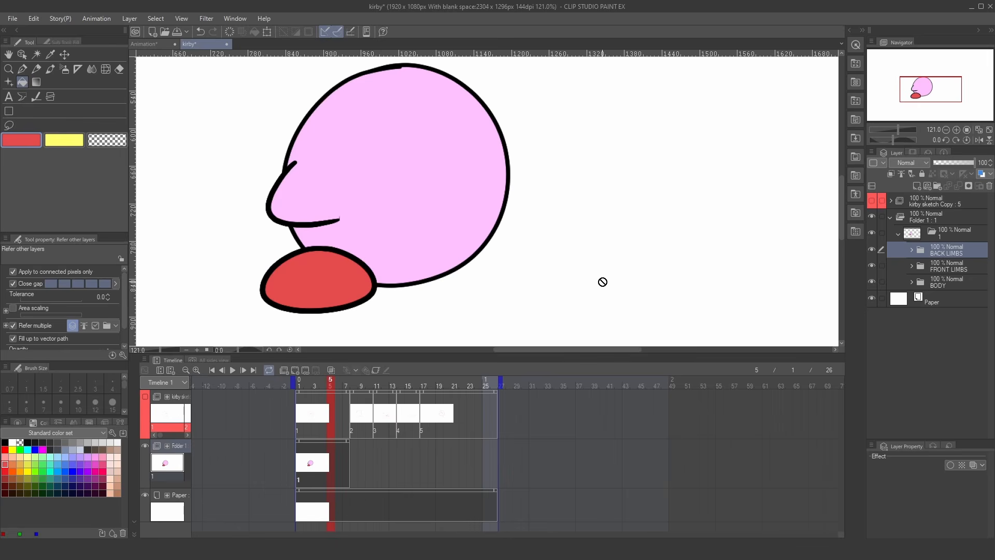
# - Transform the BACK LIMBS folder, moving the arm and foot to the body's opposite side and flipping them horizontally
pyautogui.hotkey('ctrl', 't')
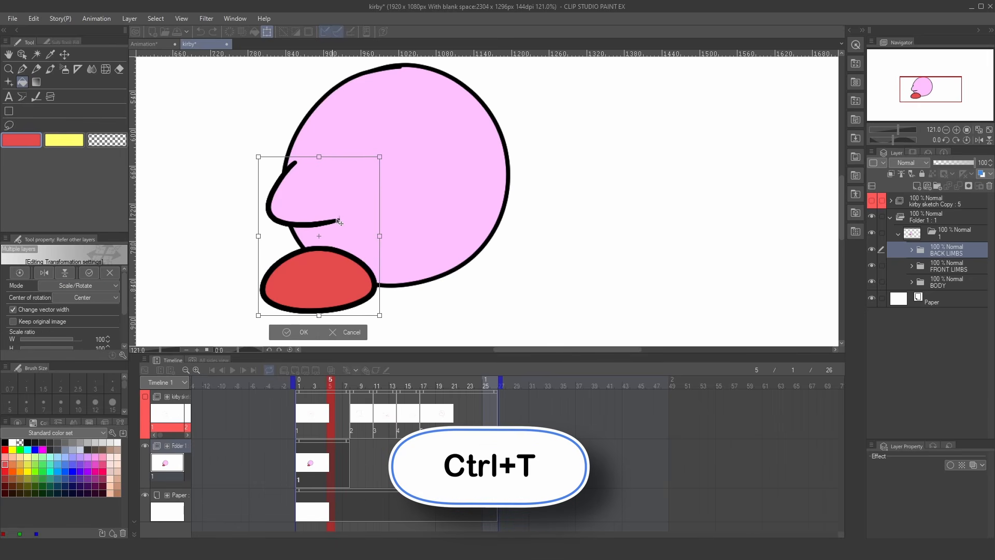
pyautogui.moveTo(340, 222); pyautogui.dragTo(500, 221)
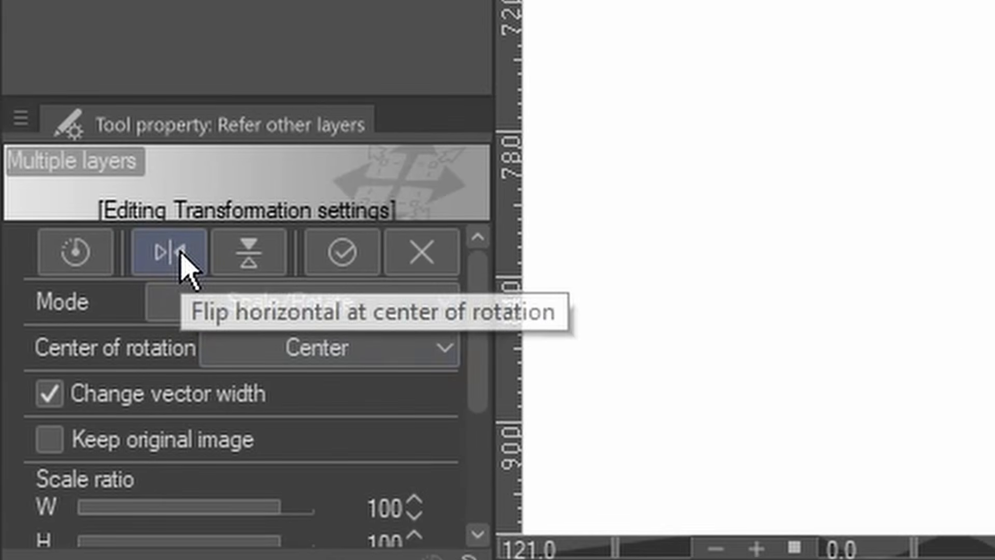
pyautogui.click(178, 254)
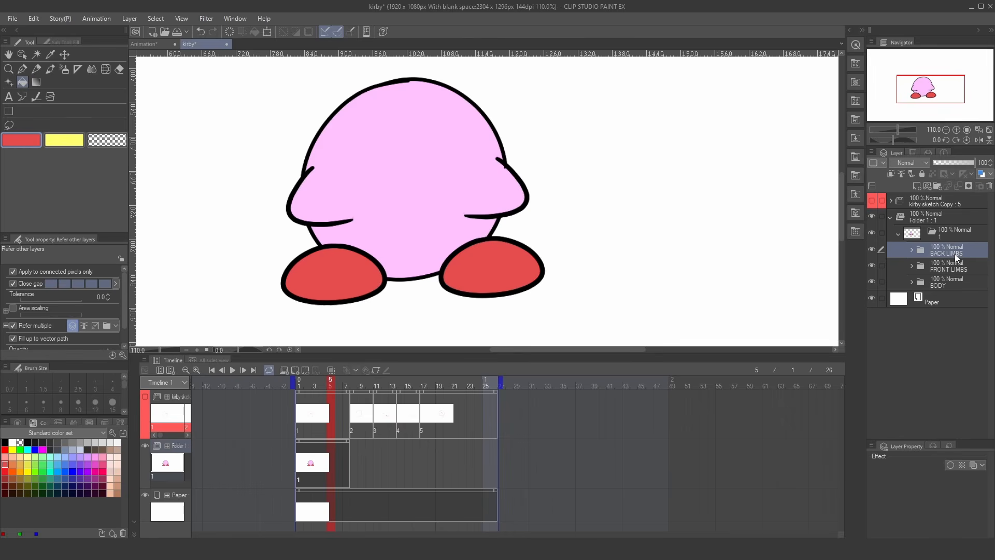
# - Reorder the BACK LIMBS folder beneath the BODY folder so the limbs sit behind the body
pyautogui.moveTo(956, 257); pyautogui.dragTo(951, 286)
pyautogui.scroll(-2, 415, 278)
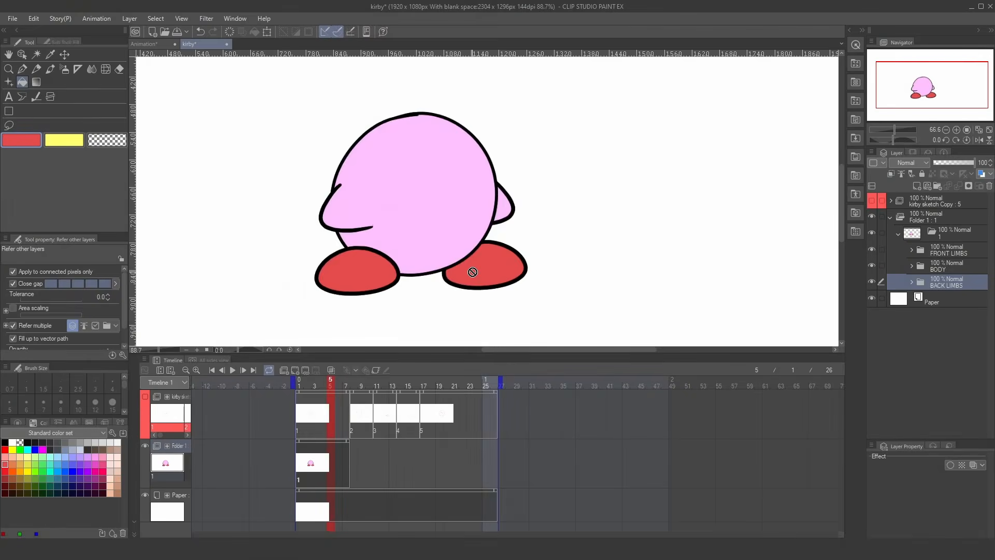
pyautogui.scroll(2, 473, 272)
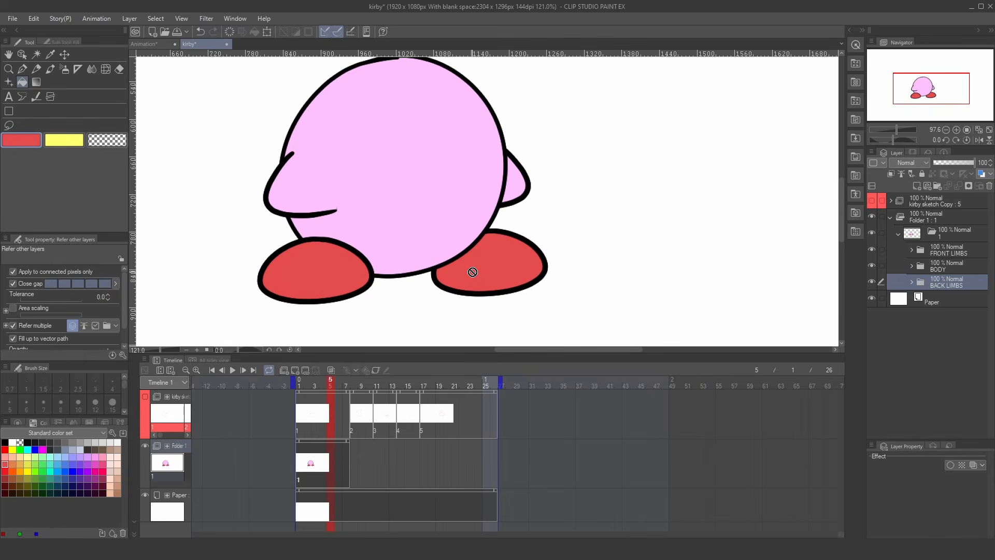
pyautogui.scroll(-2, 472, 272)
pyautogui.scroll(1, 472, 272)
# - Show the sketch folder and nudge the BACK LIMBS folder with a transform to line up with the sketch
pyautogui.click(146, 396)
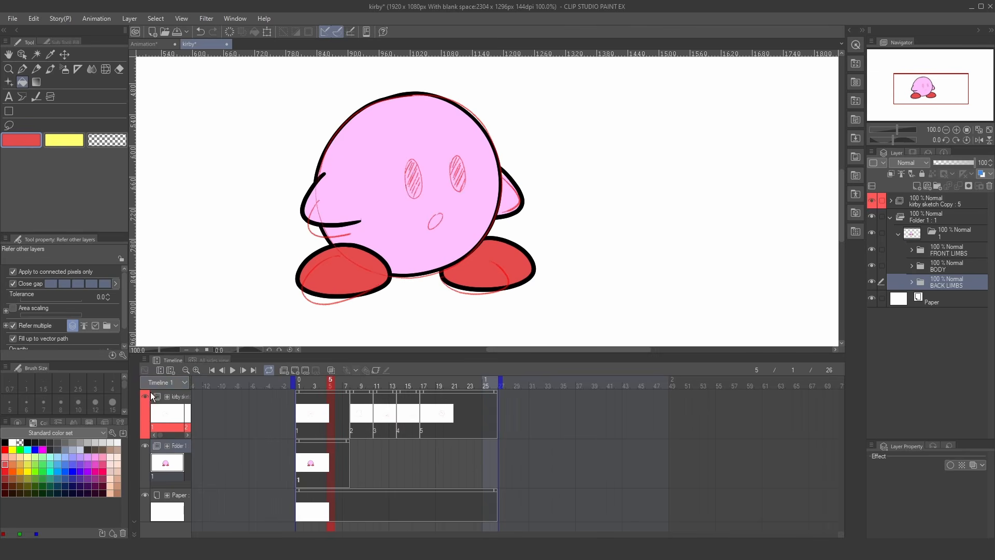
pyautogui.hotkey('ctrl', 't')
pyautogui.moveTo(521, 271); pyautogui.dragTo(520, 273)
pyautogui.click(443, 312)
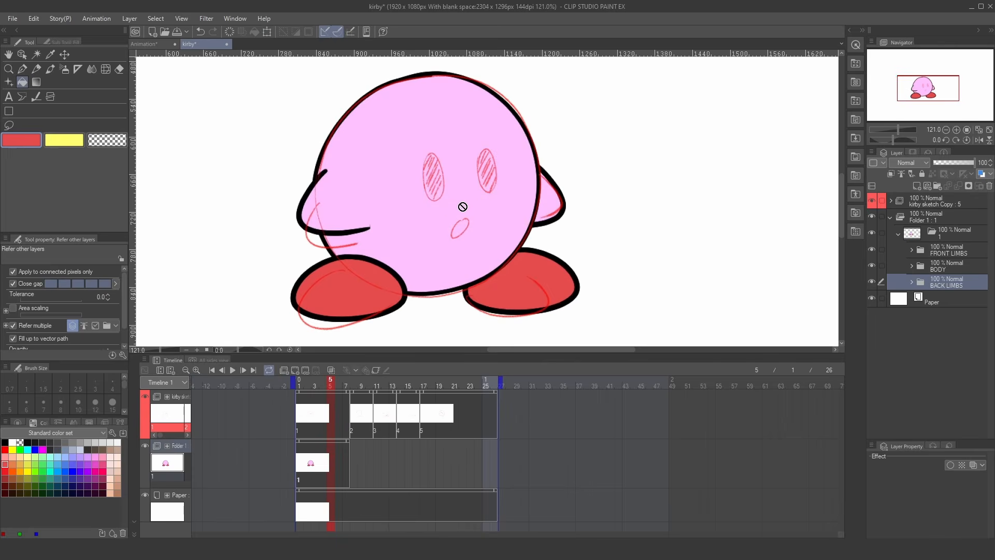
pyautogui.scroll(3, 518, 197)
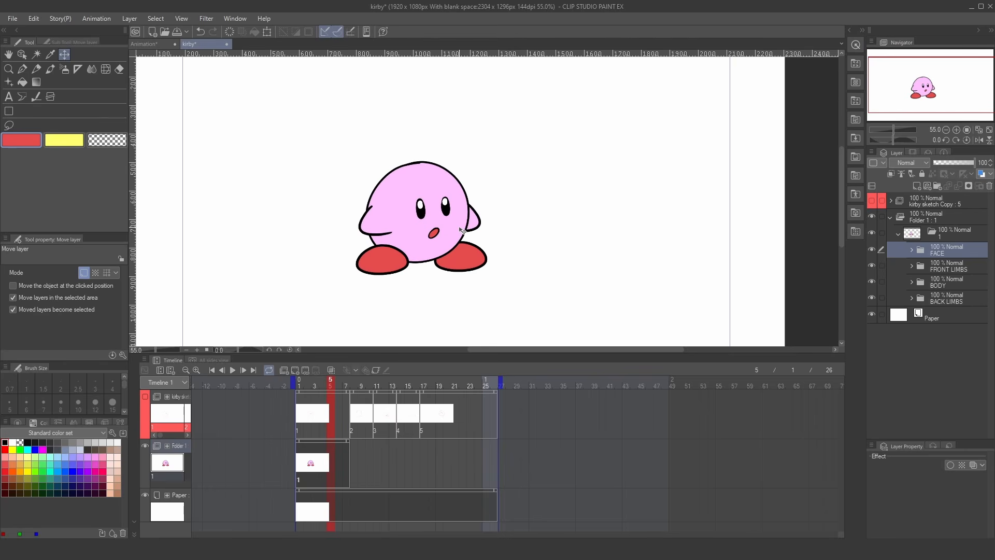
# - Move the FACE, FRONT LIMBS, BODY and BACK LIMBS folders apart on the canvas with the Move layer tool
pyautogui.scroll(1, 461, 231)
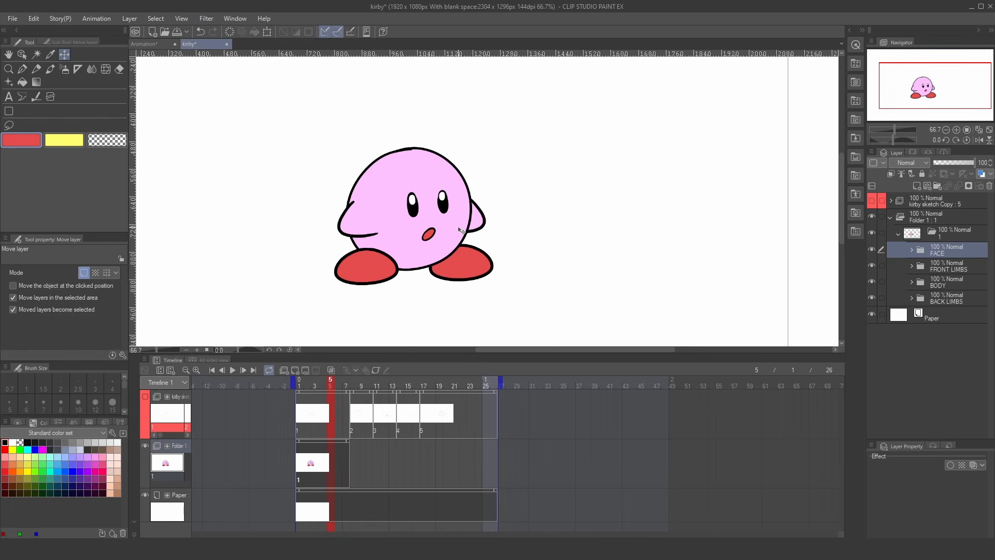
pyautogui.scroll(1, 461, 231)
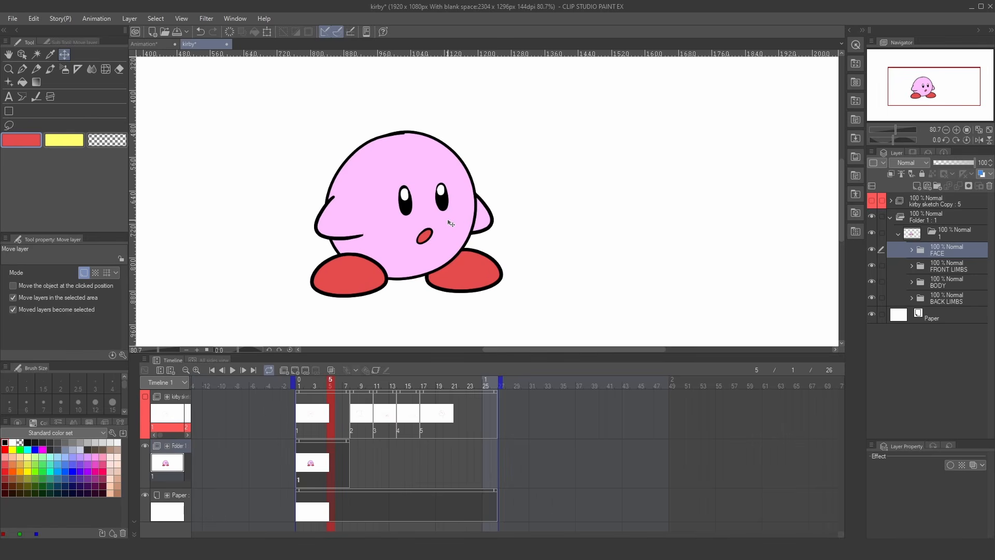
pyautogui.moveTo(451, 223); pyautogui.dragTo(622, 169)
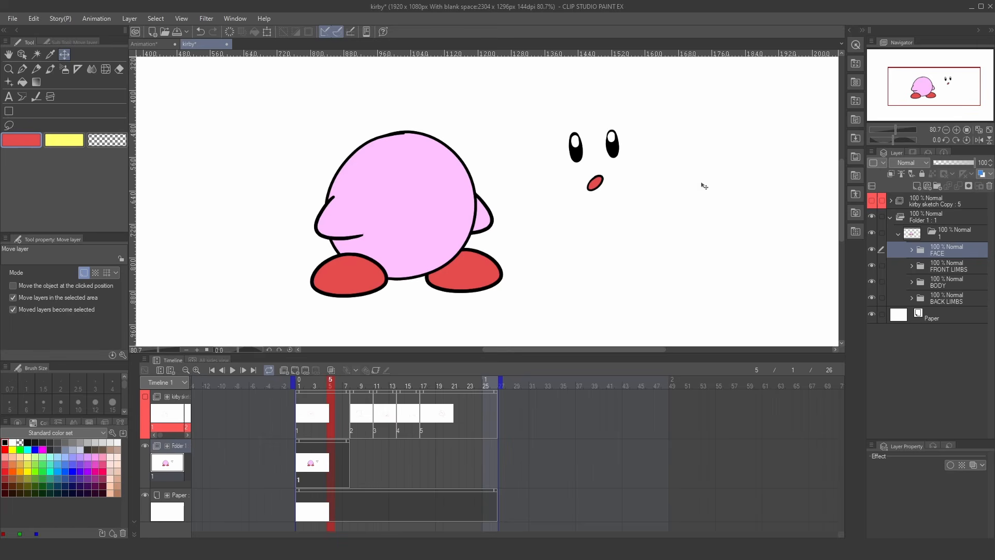
pyautogui.click(950, 266)
pyautogui.moveTo(467, 225); pyautogui.dragTo(352, 223)
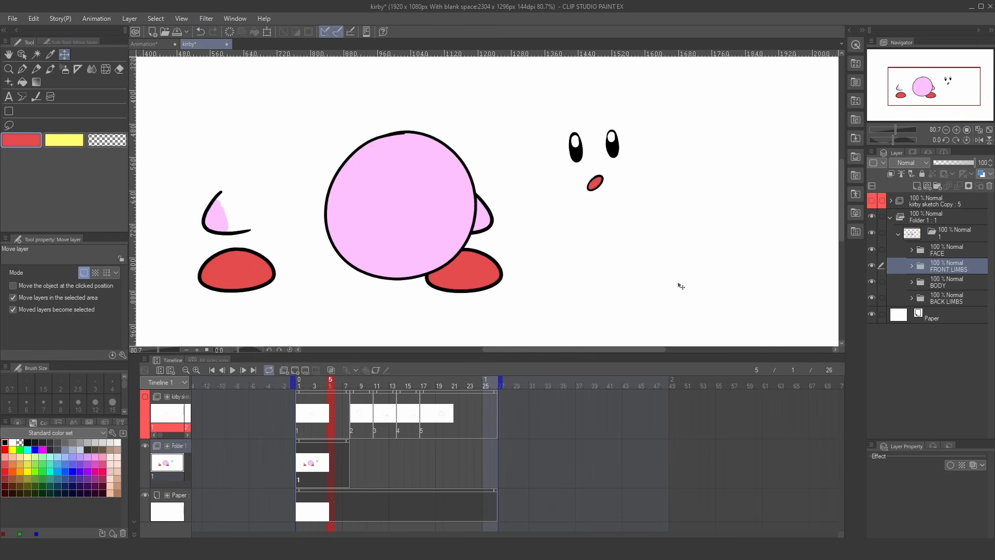
pyautogui.click(949, 281)
pyautogui.moveTo(485, 279); pyautogui.dragTo(484, 218)
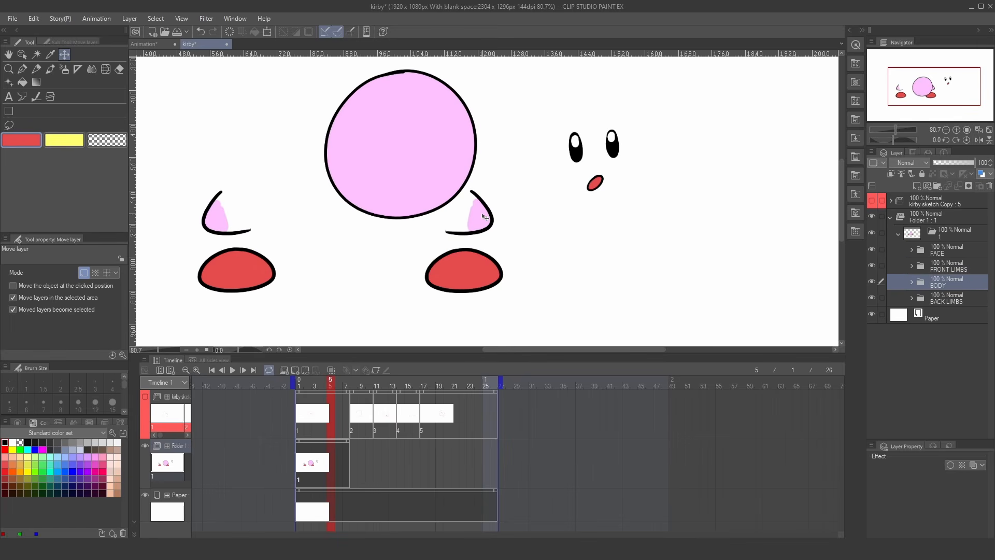
pyautogui.click(933, 290)
pyautogui.moveTo(487, 275); pyautogui.dragTo(556, 303)
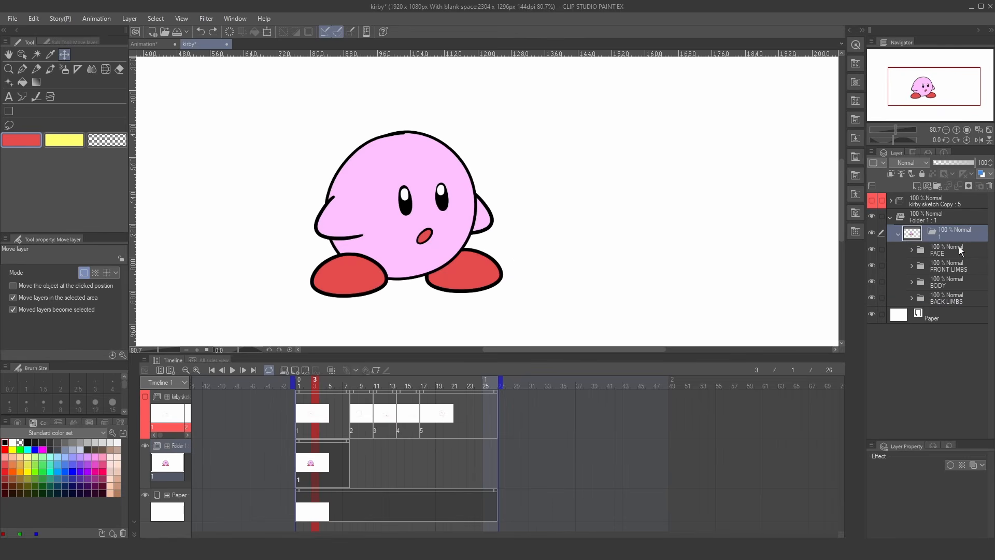
# - Try transforming the whole character at once through cel folder 1
pyautogui.click(270, 30)
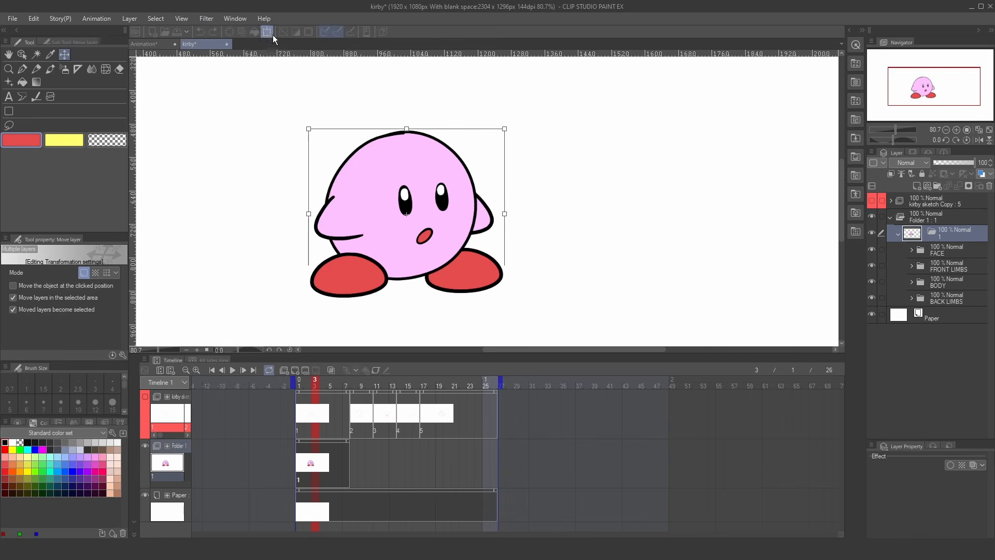
pyautogui.scroll(-3, 427, 189)
pyautogui.moveTo(433, 191); pyautogui.dragTo(467, 219)
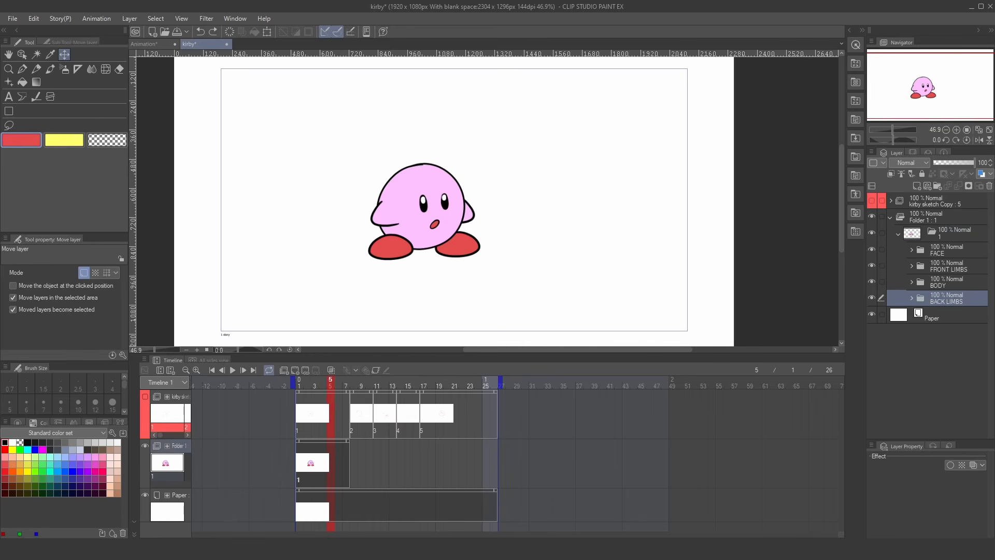
# - Copy and paste cel folder 1, and assign the pasted cel 2 to frame 8 on the Folder 1 track
pyautogui.click(953, 234)
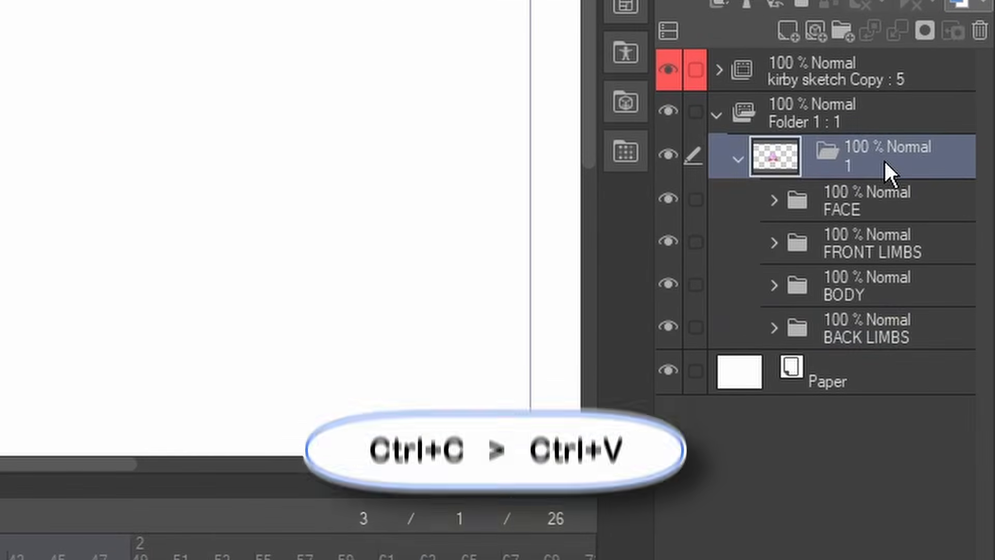
pyautogui.hotkey('ctrl', 'c')
pyautogui.hotkey('ctrl', 'v')
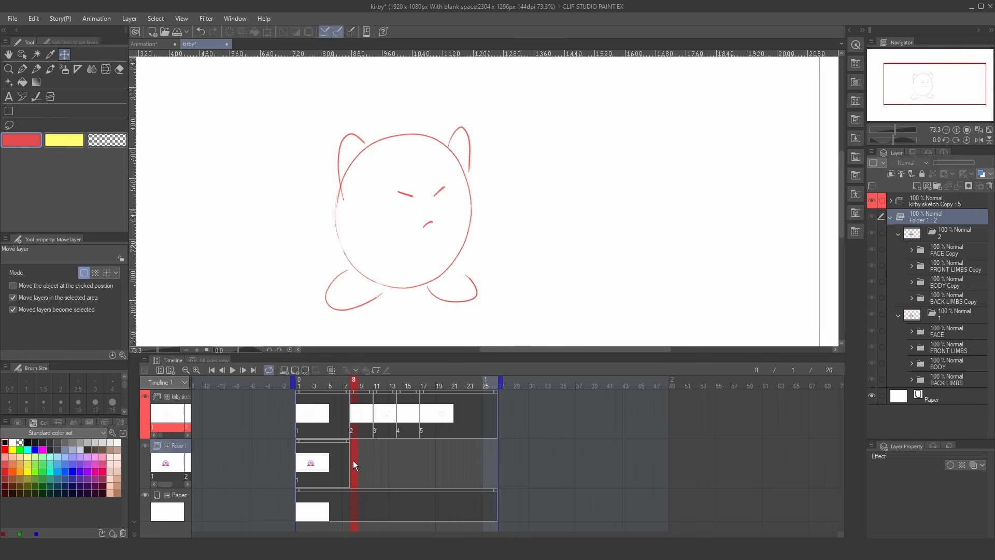
pyautogui.rightClick(370, 462)
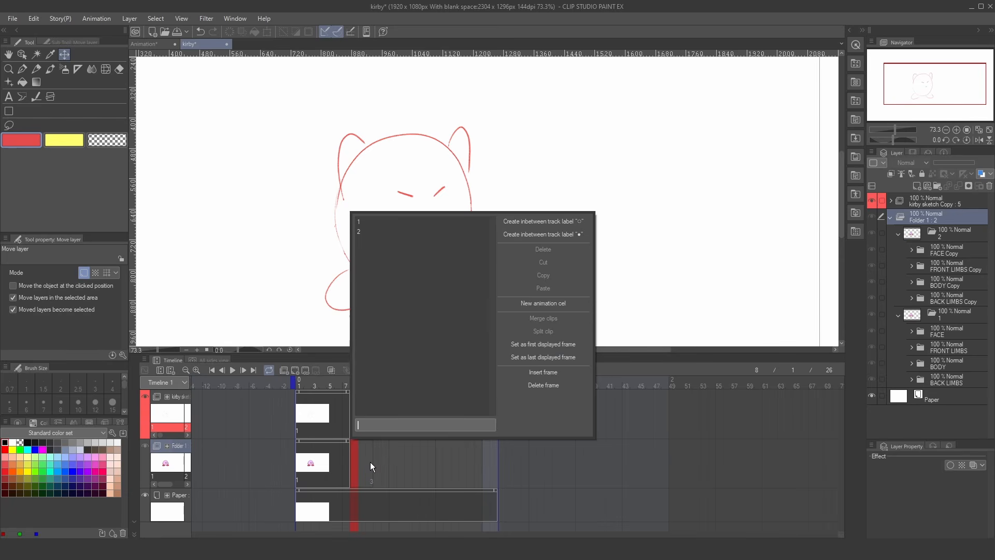
pyautogui.click(372, 233)
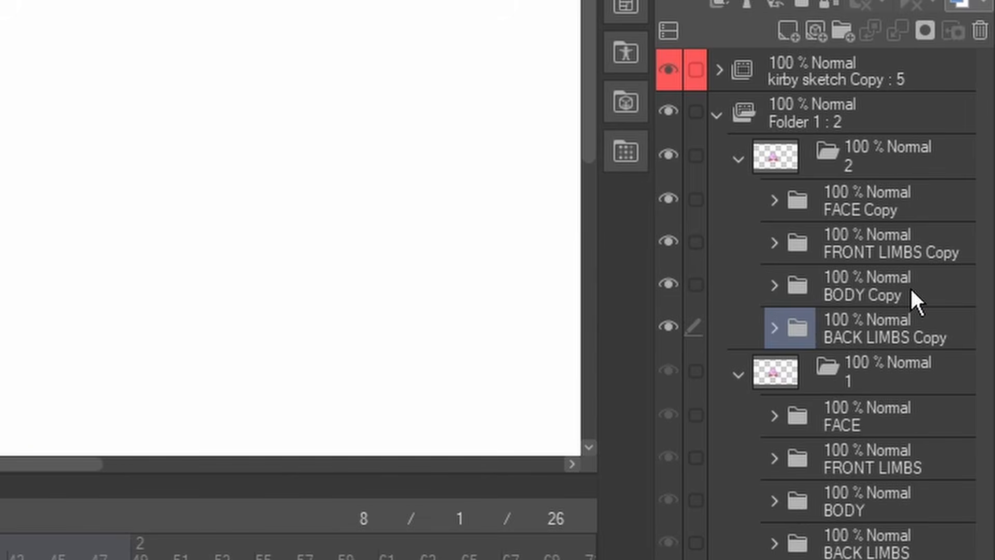
# - Transform the BODY Copy folder in cel 2, stretching the body upward to match the sketch's taller shape
pyautogui.click(963, 284)
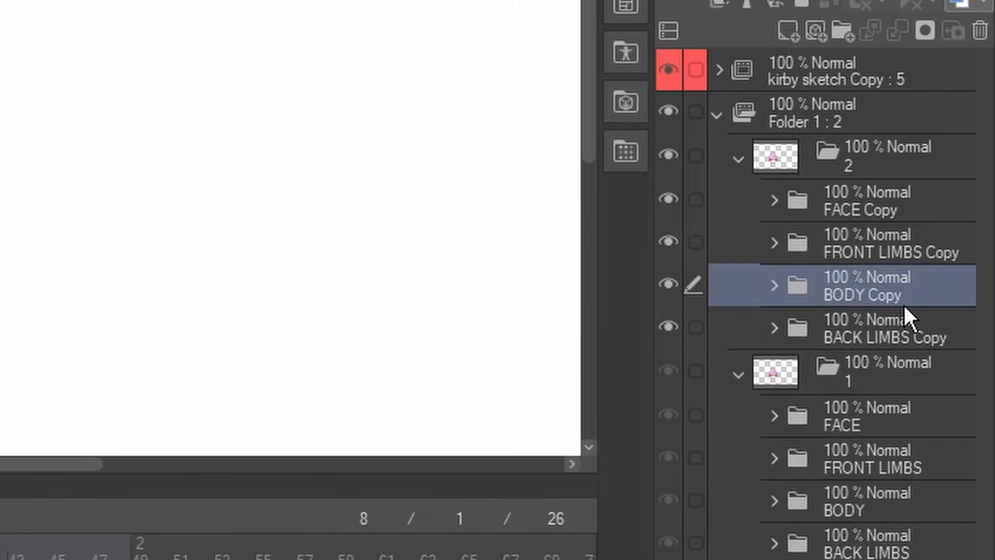
pyautogui.hotkey('ctrl', 't')
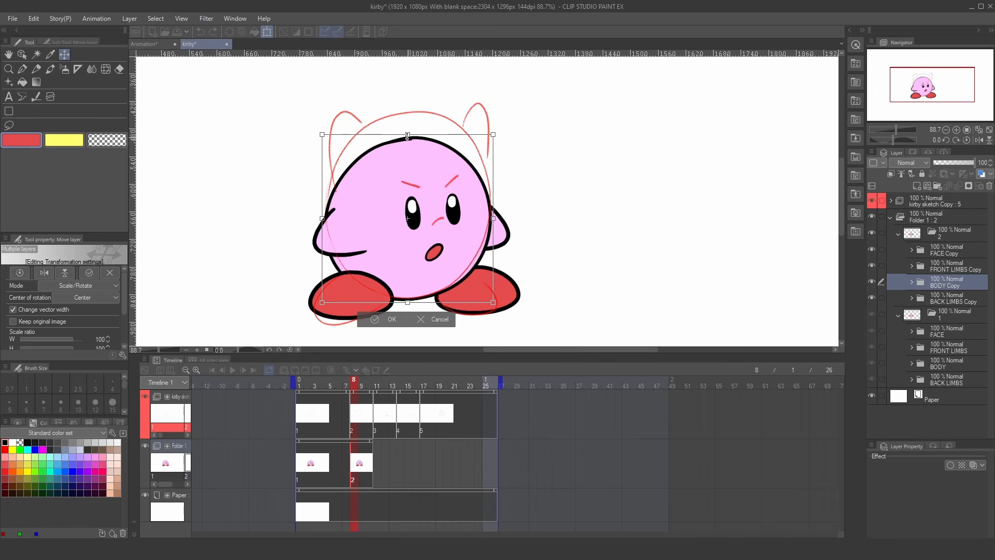
pyautogui.moveTo(408, 136); pyautogui.dragTo(409, 106)
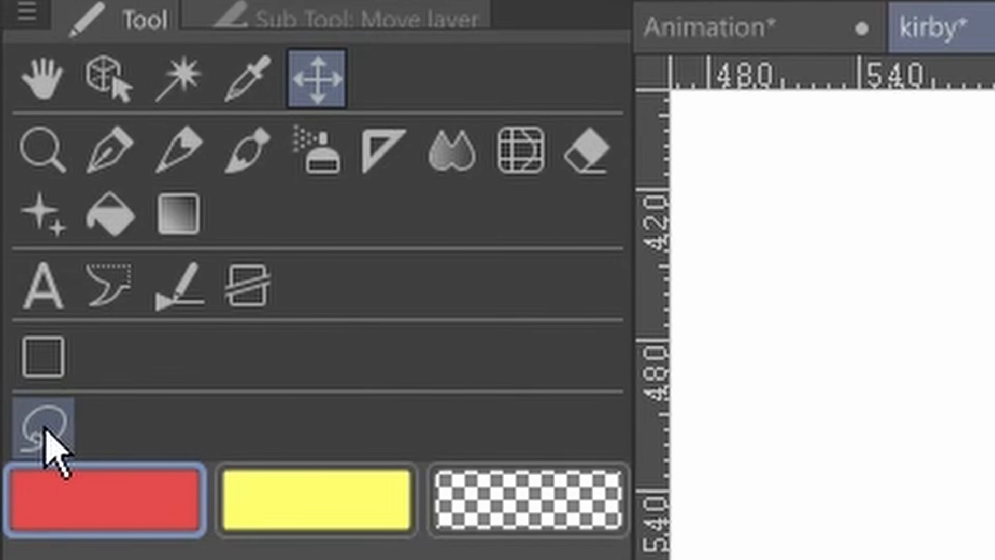
# - Lasso the front arm in the FRONT LIMBS Copy folder, then rotate, move and stretch it to match the sketch's raised arm
pyautogui.click(14, 123)
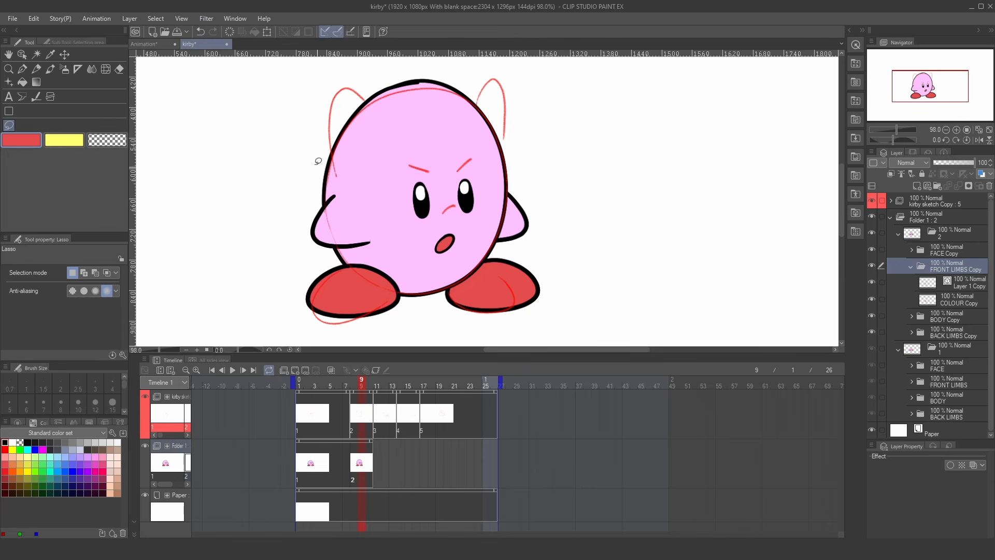
pyautogui.moveTo(307, 171)
pyautogui.mouseDown()
pyautogui.moveTo(297, 249)
pyautogui.moveTo(377, 253)
pyautogui.mouseUp()
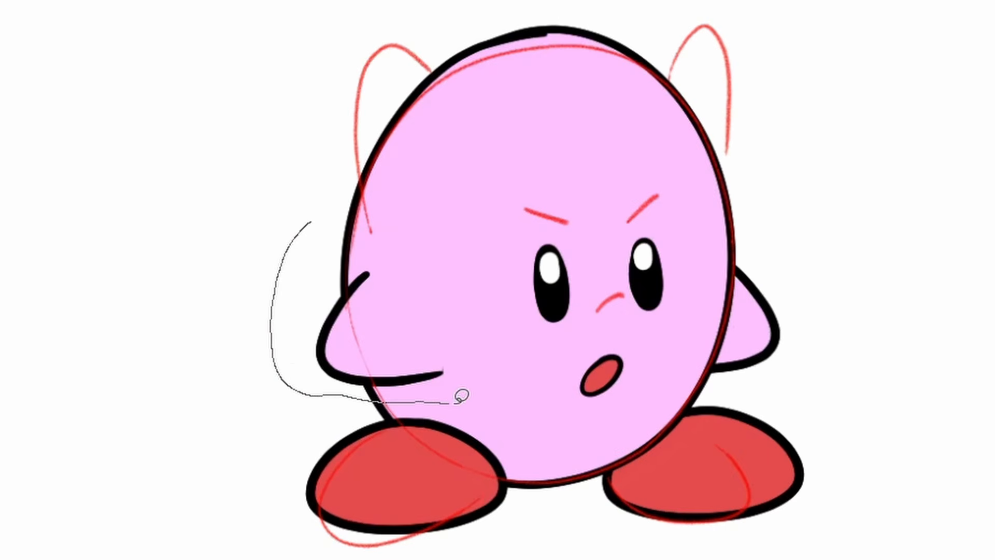
pyautogui.moveTo(461, 395)
pyautogui.mouseDown()
pyautogui.moveTo(518, 322)
pyautogui.moveTo(460, 220)
pyautogui.moveTo(351, 206)
pyautogui.mouseUp()
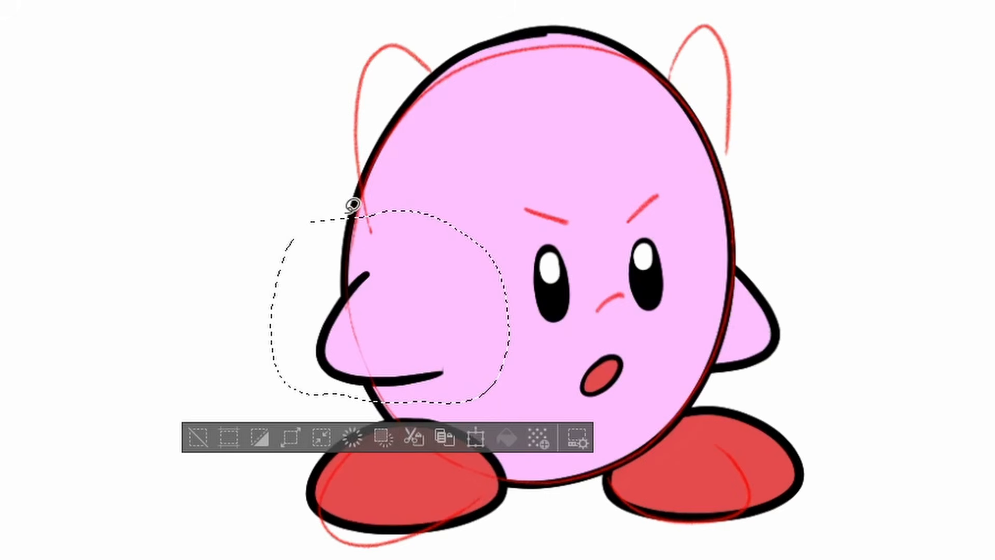
pyautogui.click(474, 435)
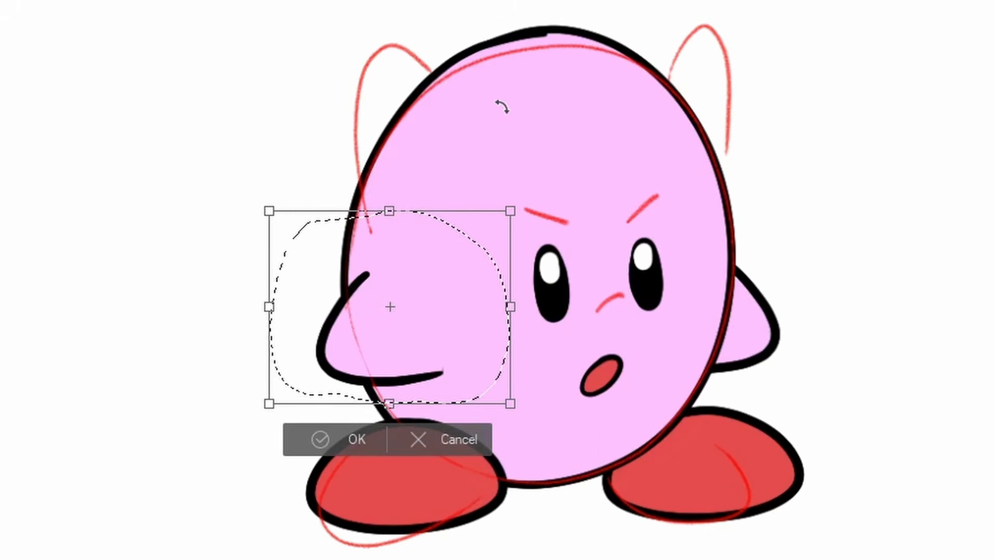
pyautogui.moveTo(526, 202); pyautogui.dragTo(543, 297)
pyautogui.moveTo(551, 247); pyautogui.dragTo(550, 315)
pyautogui.moveTo(457, 327); pyautogui.dragTo(589, 199)
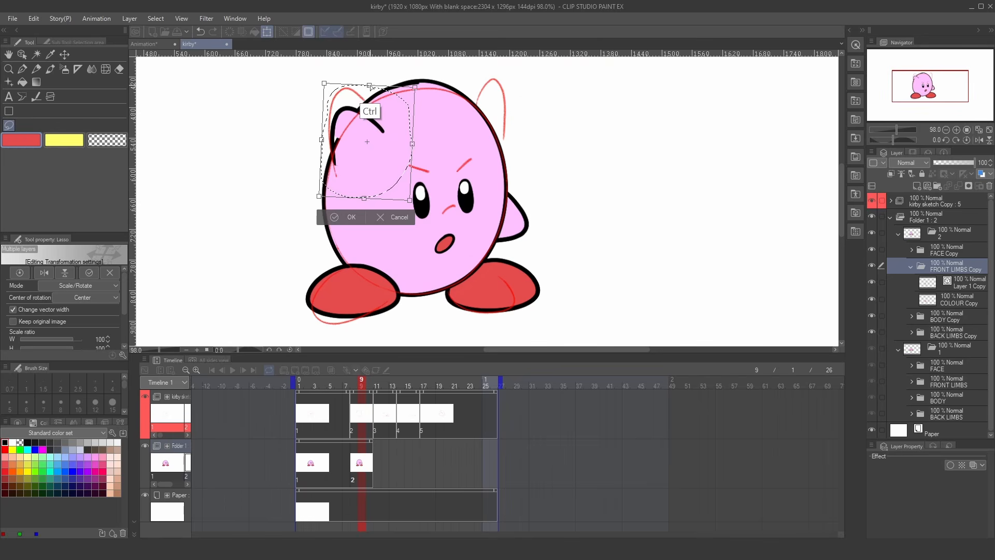
pyautogui.moveTo(371, 87); pyautogui.dragTo(369, 53)
pyautogui.press('Return')
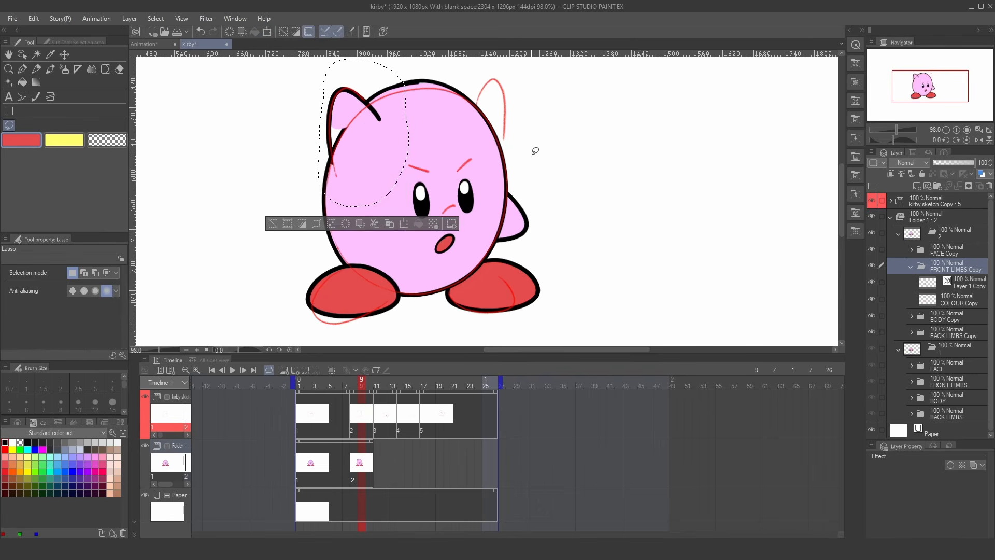
# - Clear the selection and fill the uncoloured part of the raised front arm with the sampled pink on the COLOUR Copy layer
pyautogui.hotkey('ctrl', 'd')
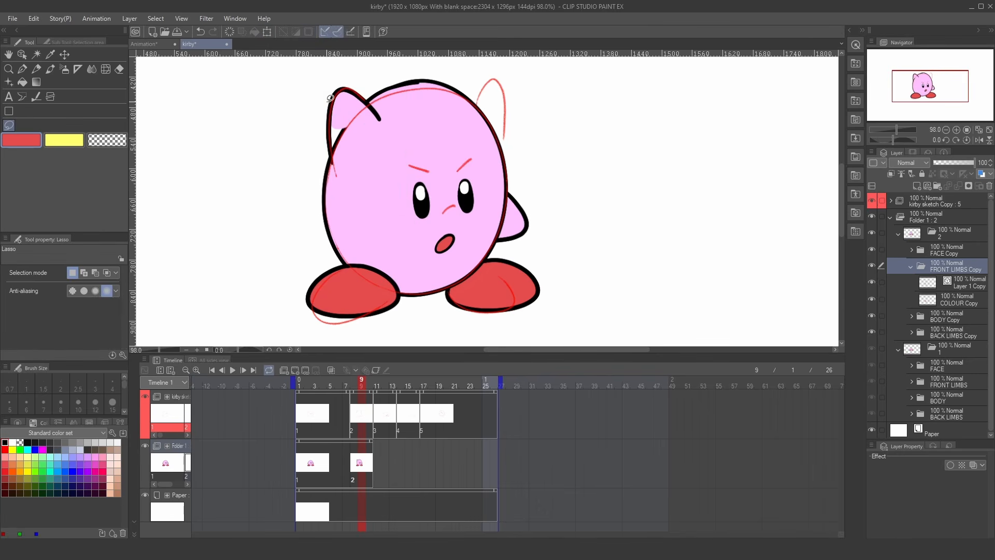
pyautogui.scroll(3, 330, 97)
pyautogui.click(948, 298)
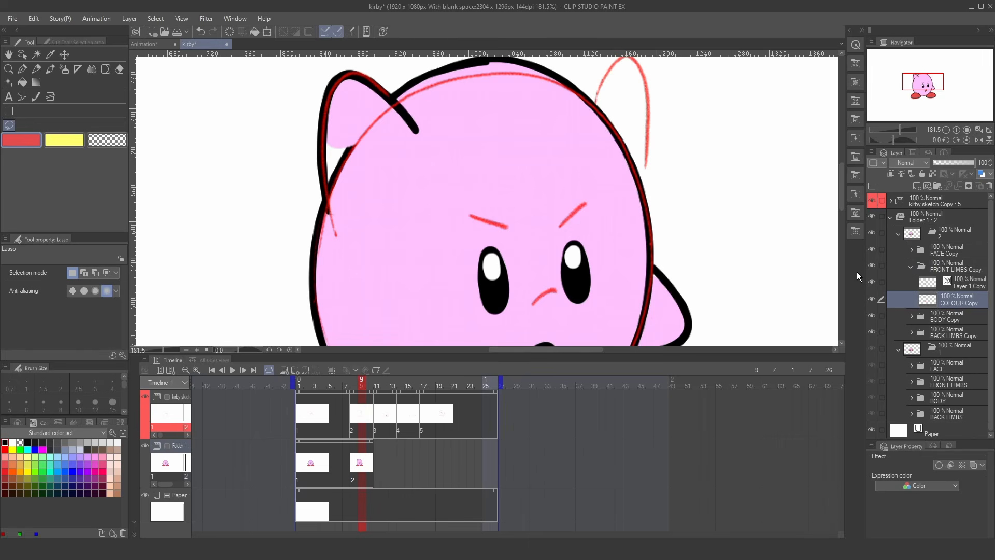
pyautogui.keyDown('alt'); pyautogui.click(343, 109); pyautogui.keyUp('alt')
pyautogui.moveTo(326, 145)
pyautogui.mouseDown()
pyautogui.moveTo(345, 220)
pyautogui.moveTo(327, 145)
pyautogui.mouseUp()
pyautogui.hotkey('ctrl', 'd')
# - Lasso the front foot in the FRONT LIMBS Copy folder and transform it to match the sketch's foot
pyautogui.moveTo(379, 217)
pyautogui.mouseDown()
pyautogui.moveTo(309, 318)
pyautogui.moveTo(449, 272)
pyautogui.moveTo(383, 217)
pyautogui.mouseUp()
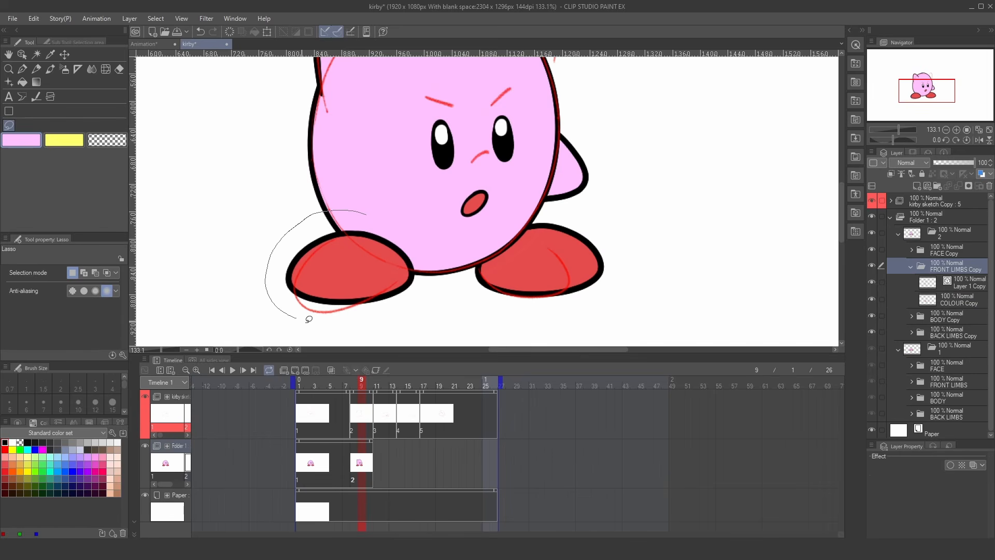
pyautogui.hotkey('ctrl', 't')
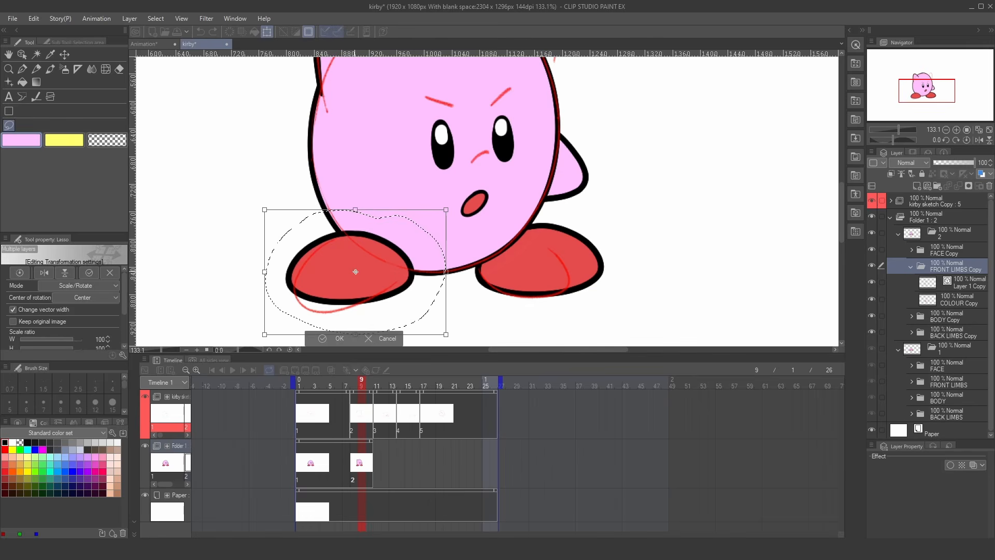
pyautogui.moveTo(465, 247); pyautogui.dragTo(452, 232)
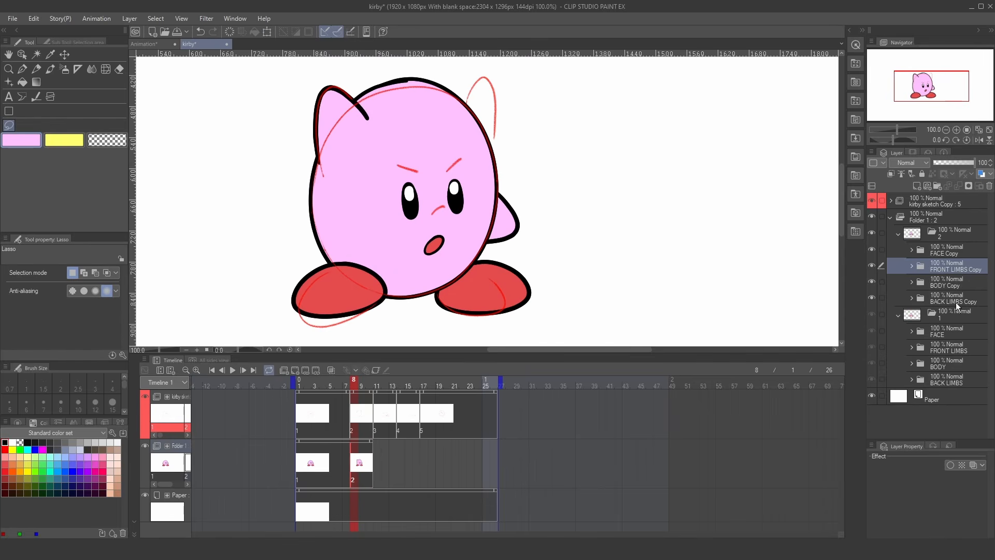
# - Lasso the back arm in the BACK LIMBS Copy folder, then move, rotate and stretch it to match the sketch's raised arm
pyautogui.click(950, 302)
pyautogui.click(911, 297)
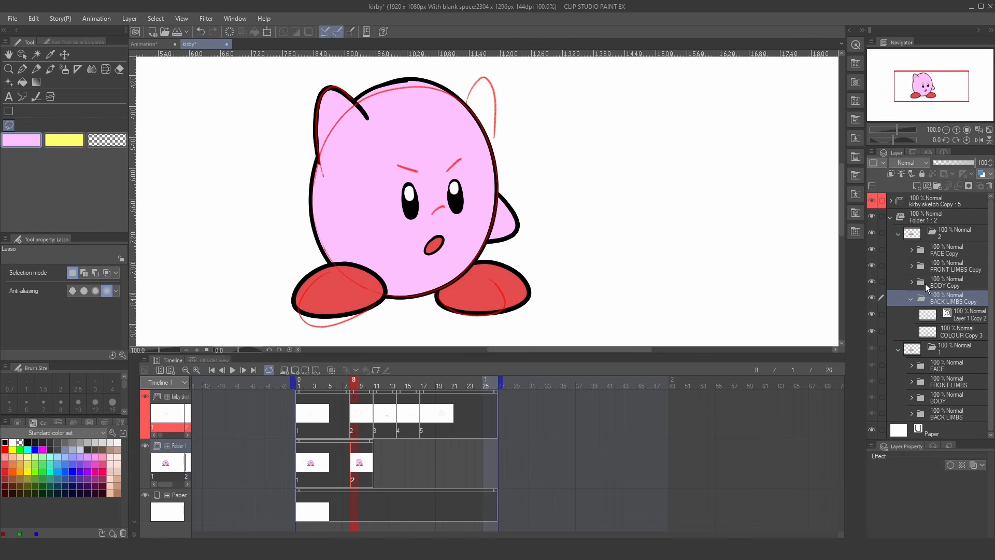
pyautogui.moveTo(489, 137)
pyautogui.mouseDown()
pyautogui.moveTo(432, 213)
pyautogui.moveTo(464, 246)
pyautogui.moveTo(510, 251)
pyautogui.moveTo(525, 151)
pyautogui.moveTo(570, 170)
pyautogui.mouseUp()
pyautogui.hotkey('ctrl', 't')
pyautogui.moveTo(524, 208); pyautogui.dragTo(486, 96)
pyautogui.moveTo(582, 153); pyautogui.dragTo(584, 83)
pyautogui.moveTo(482, 104); pyautogui.dragTo(481, 144)
pyautogui.moveTo(528, 128)
pyautogui.mouseDown()
pyautogui.moveTo(520, 93)
pyautogui.moveTo(534, 104)
pyautogui.mouseUp()
pyautogui.moveTo(503, 112)
pyautogui.mouseDown()
pyautogui.moveTo(527, 107)
pyautogui.moveTo(508, 108)
pyautogui.mouseUp()
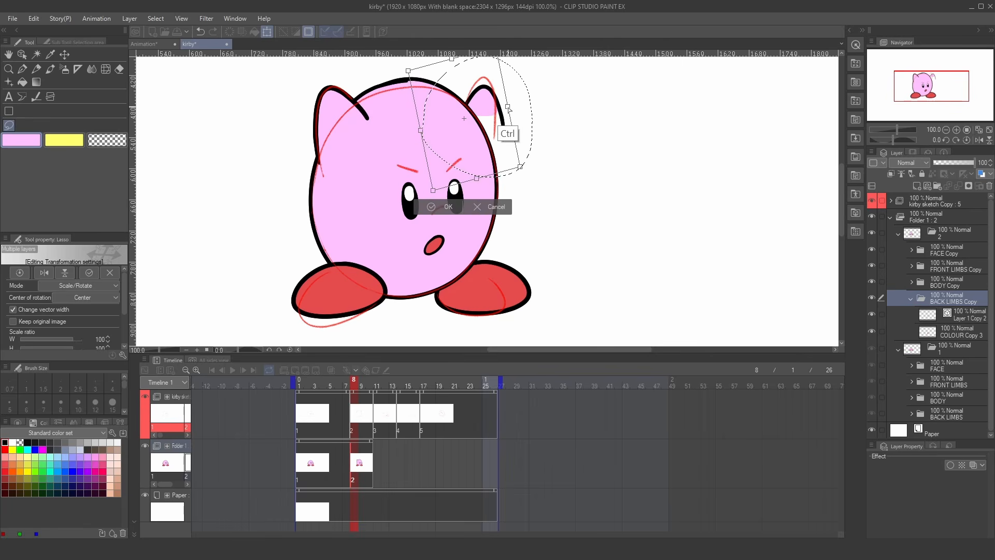
pyautogui.moveTo(452, 61); pyautogui.dragTo(452, 41)
pyautogui.moveTo(553, 93)
pyautogui.mouseDown()
pyautogui.moveTo(529, 106)
pyautogui.moveTo(492, 97)
pyautogui.mouseUp()
pyautogui.click(434, 198)
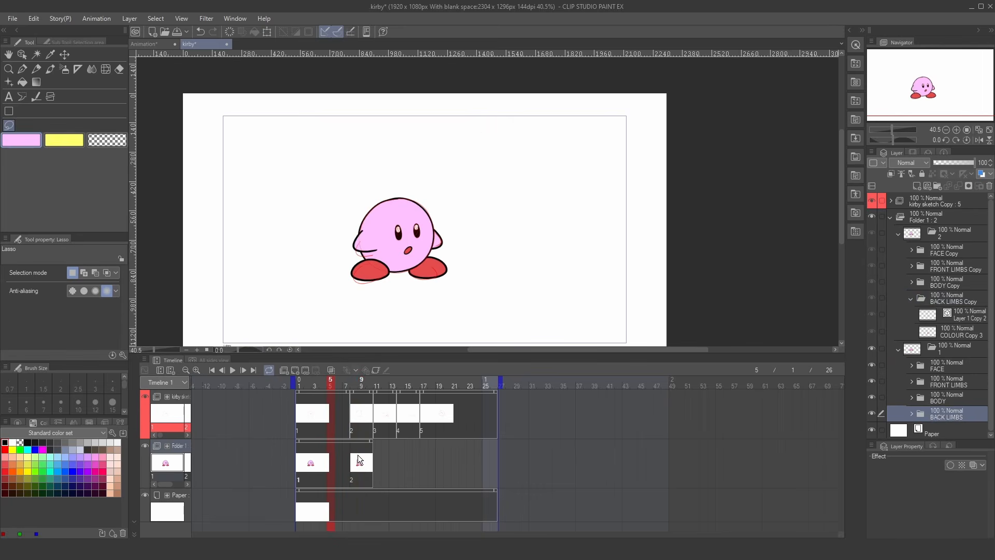
# - Replace the face in cel 2's FACE Copy folder with squinting eye strokes and a frown traced from the sketch with the G-pen
pyautogui.click(358, 454)
pyautogui.click(353, 454)
pyautogui.scroll(6, 404, 251)
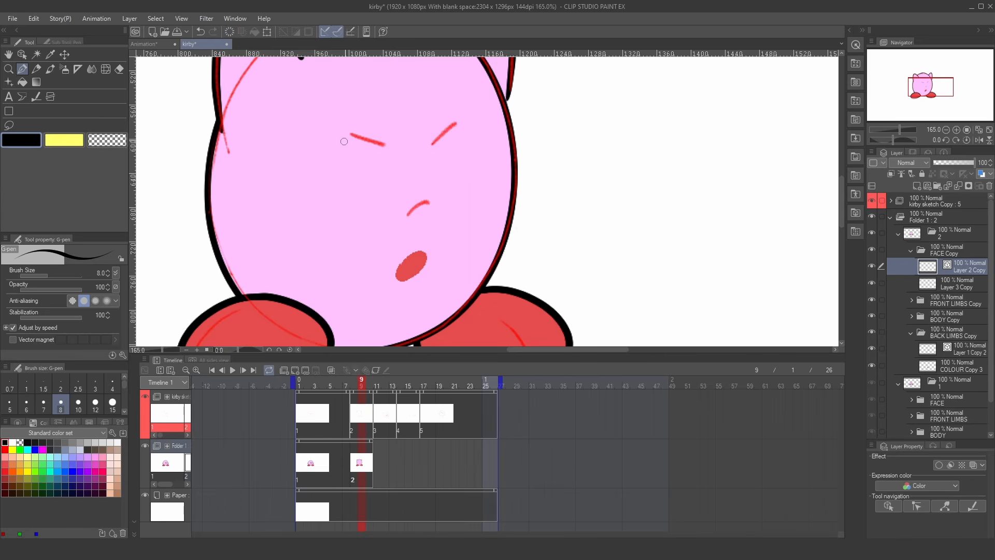
pyautogui.moveTo(351, 131)
pyautogui.mouseDown()
pyautogui.moveTo(394, 150)
pyautogui.moveTo(457, 119)
pyautogui.mouseUp()
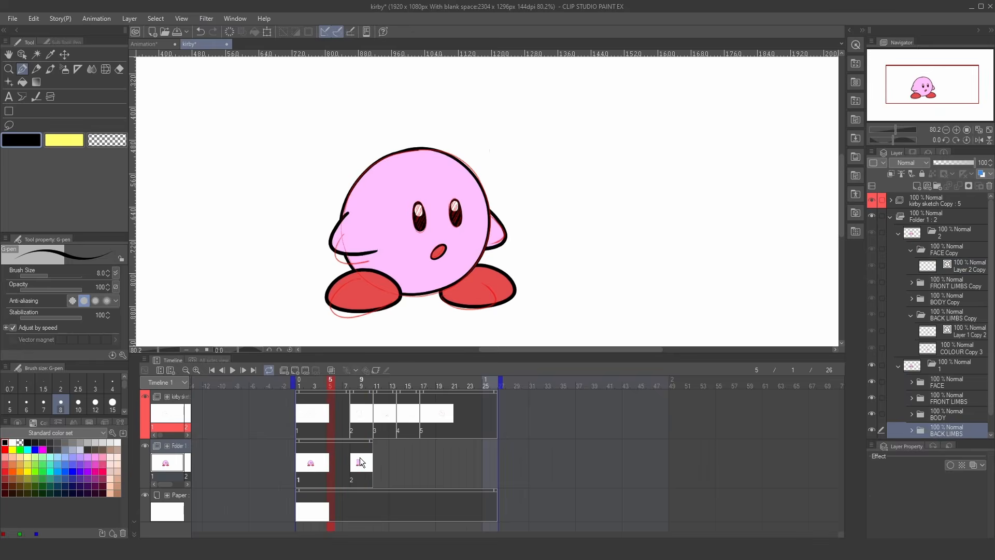
pyautogui.click(350, 467)
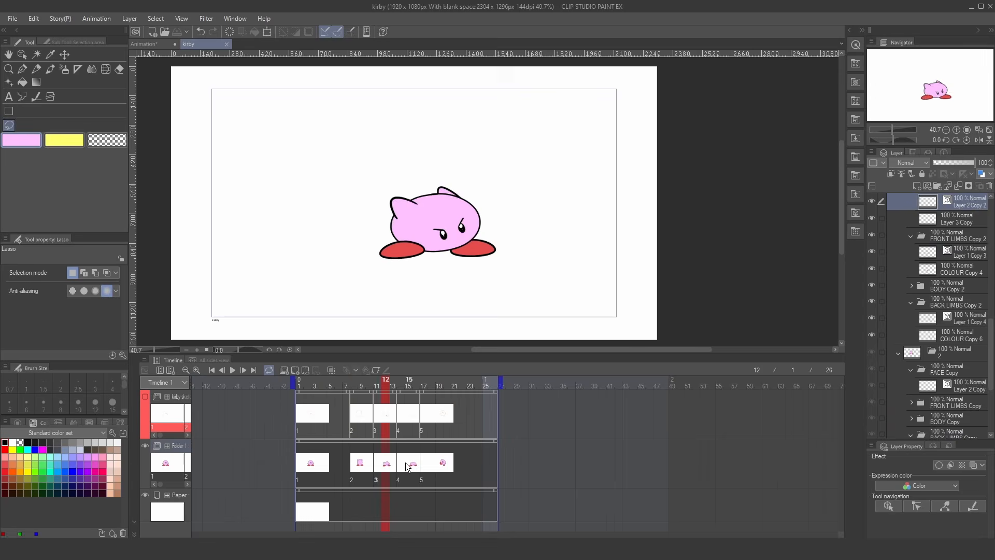
# - Split the Folder 1 track's clip at the start of cel 2 on frame 8 and of cel 3 on frame 11
pyautogui.click(440, 465)
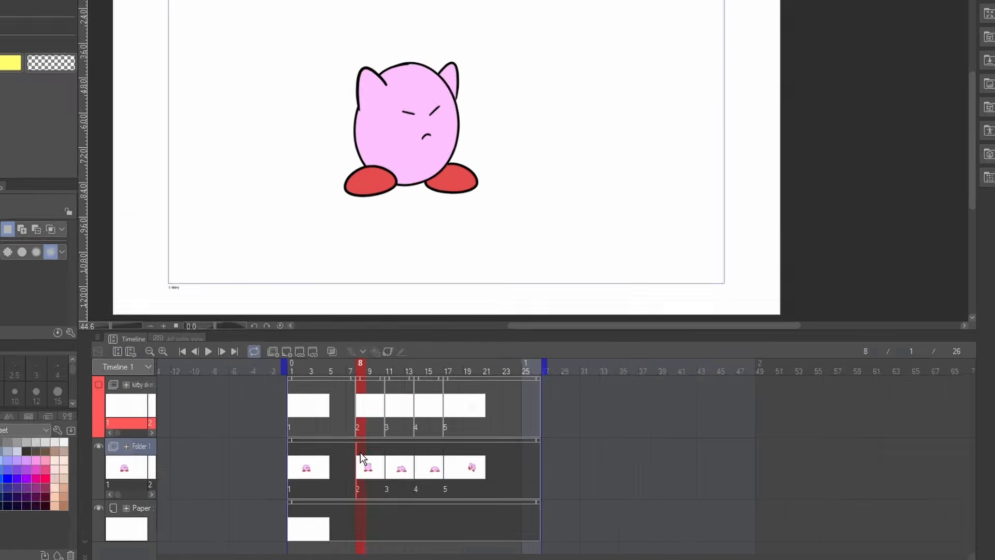
pyautogui.rightClick(354, 455)
pyautogui.click(372, 488)
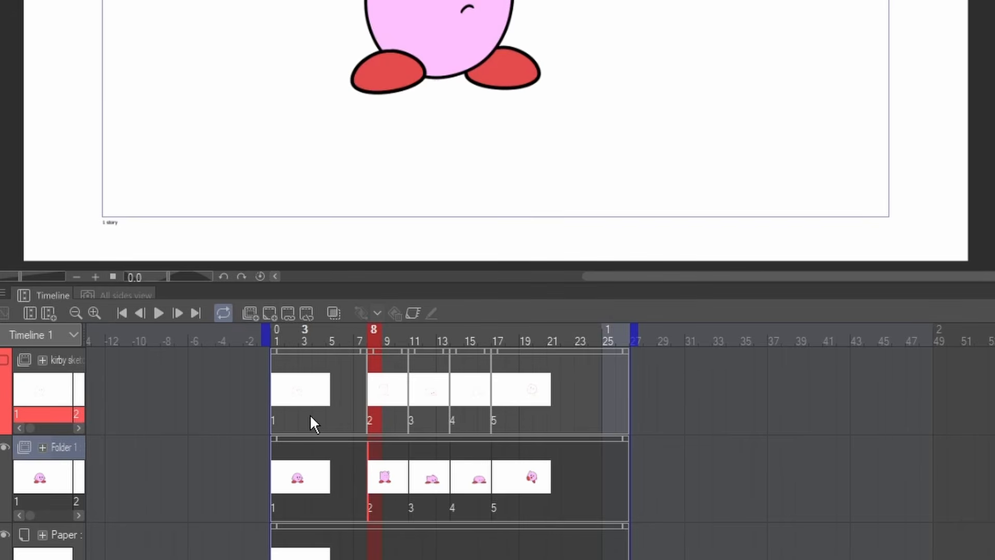
pyautogui.rightClick(381, 480)
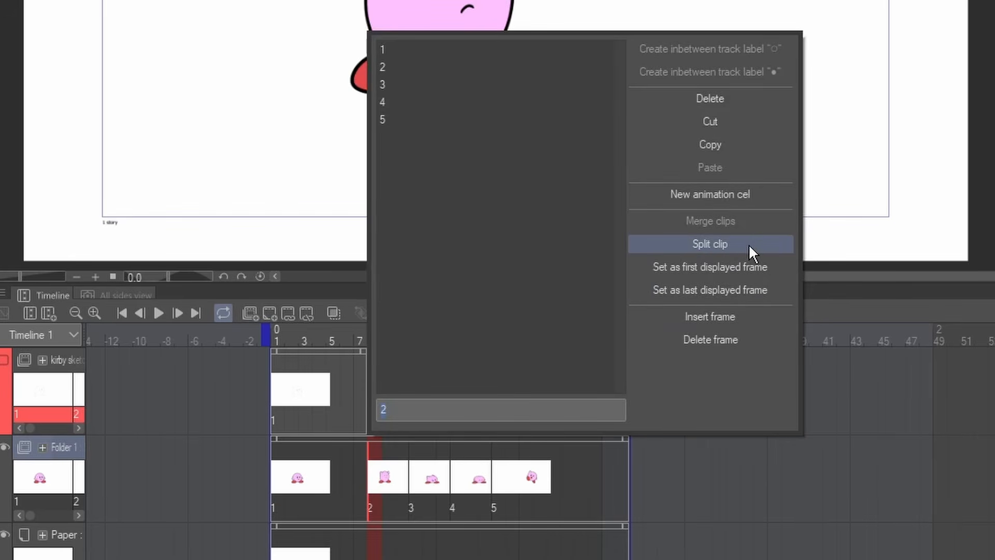
pyautogui.click(748, 243)
pyautogui.click(416, 470)
pyautogui.rightClick(416, 470)
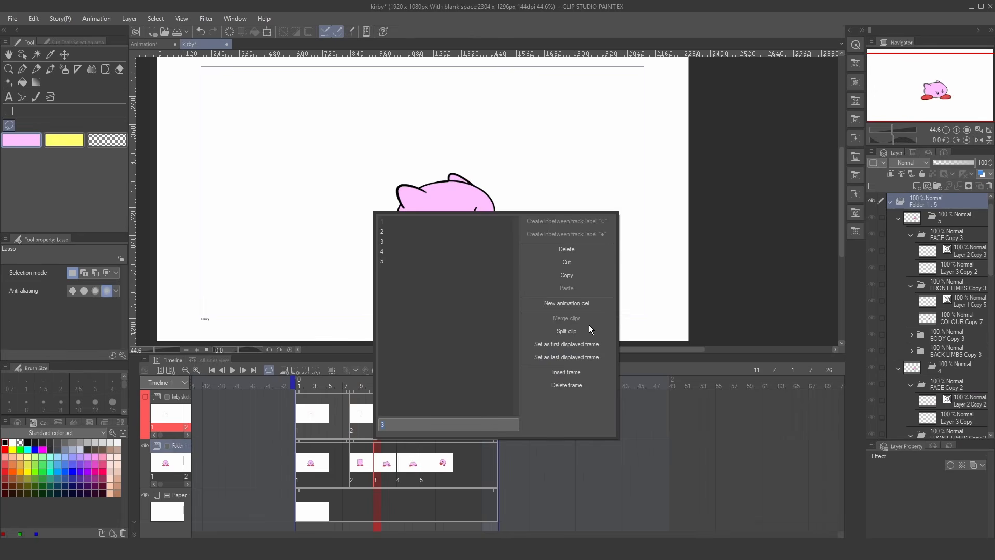
pyautogui.click(589, 327)
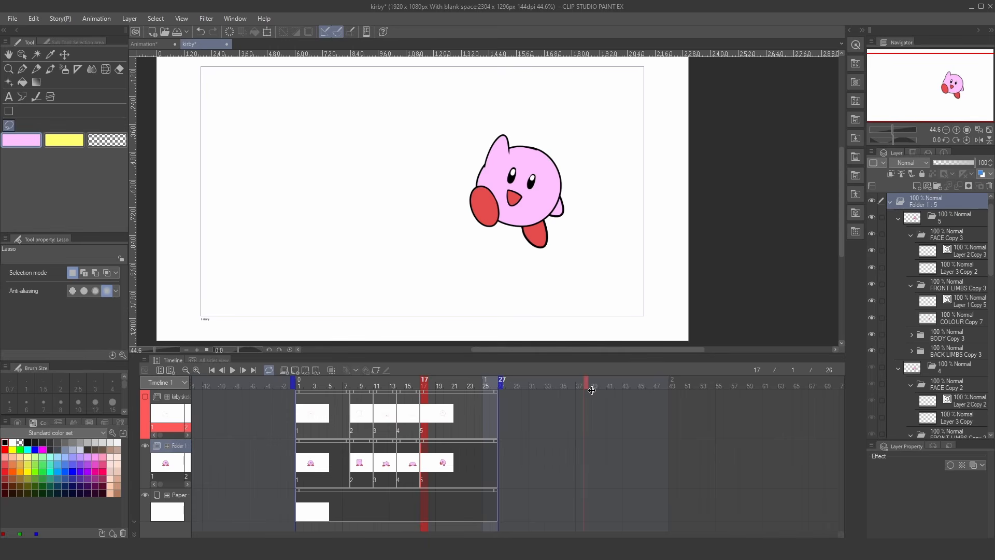
# - Extend the animation to 40 frames and lengthen the Paper track's clip past the new end
pyautogui.click(610, 391)
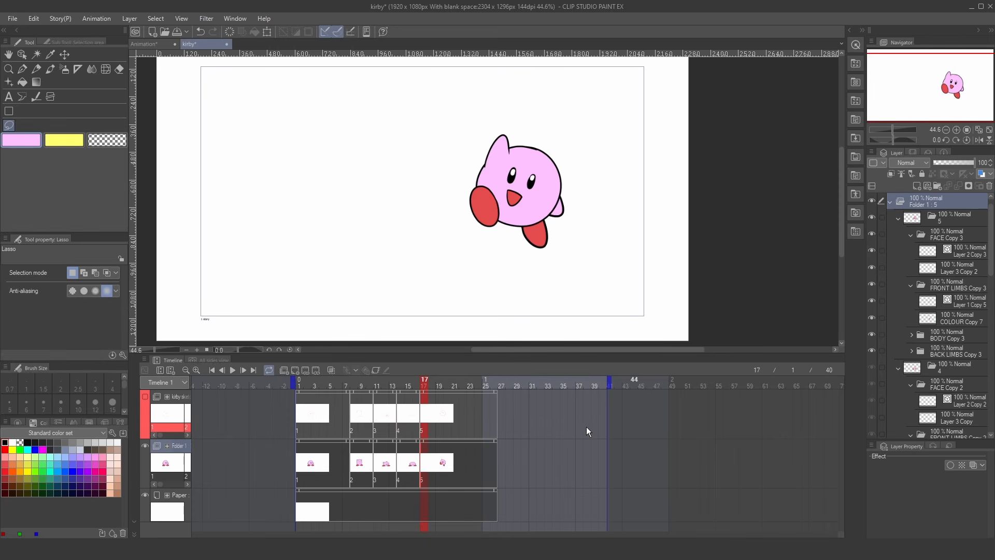
pyautogui.moveTo(495, 490); pyautogui.dragTo(893, 492)
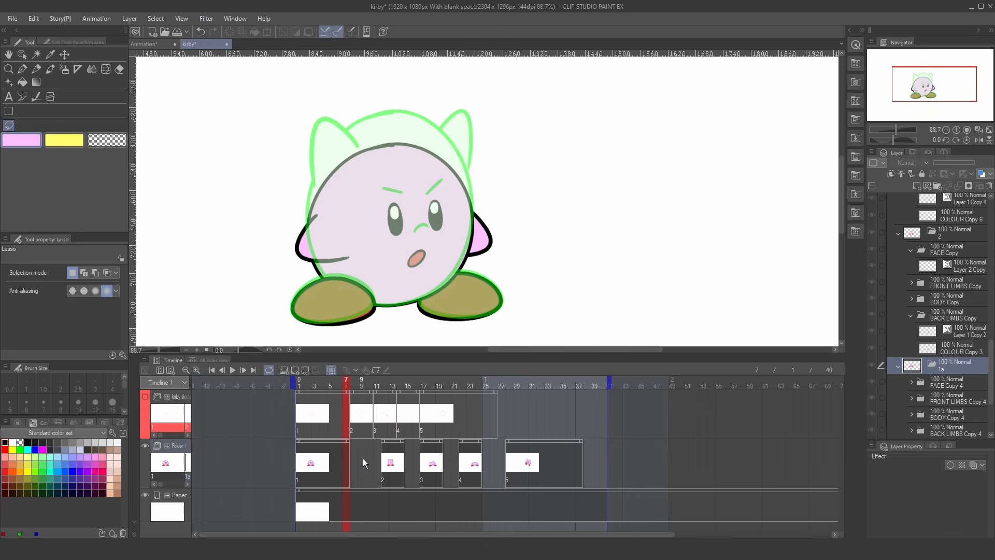
# - Assign cel 1a to frame 9 on the Folder 1 track and stretch its face and body folders upward toward cel 2's pose
pyautogui.rightClick(360, 458)
pyautogui.click(379, 238)
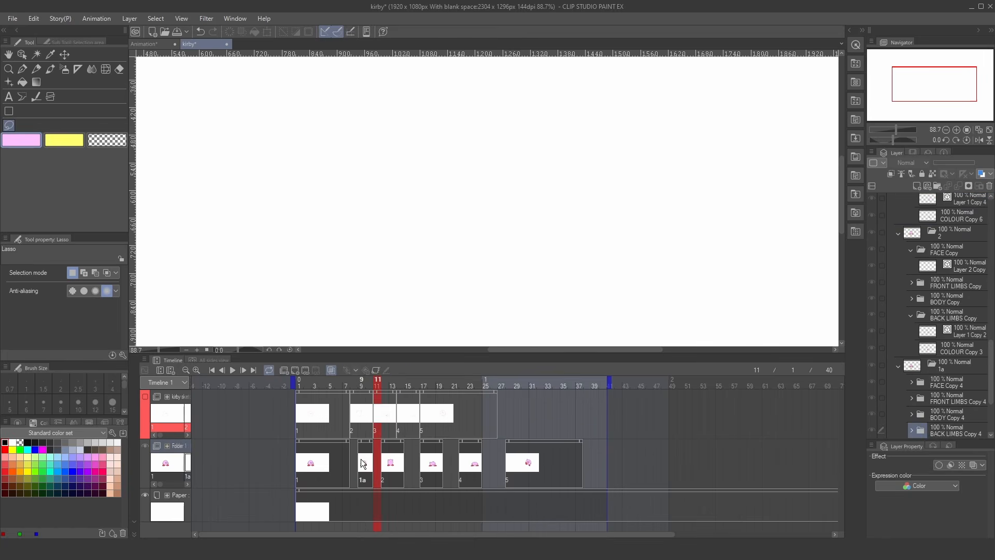
pyautogui.click(371, 459)
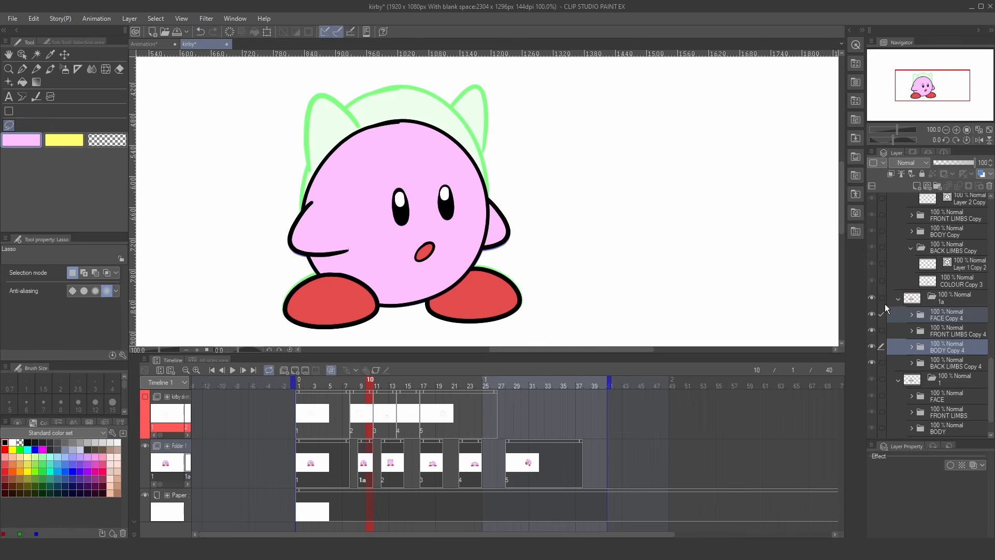
pyautogui.click(267, 32)
pyautogui.moveTo(395, 121)
pyautogui.mouseDown()
pyautogui.moveTo(395, 93)
pyautogui.moveTo(398, 105)
pyautogui.mouseUp()
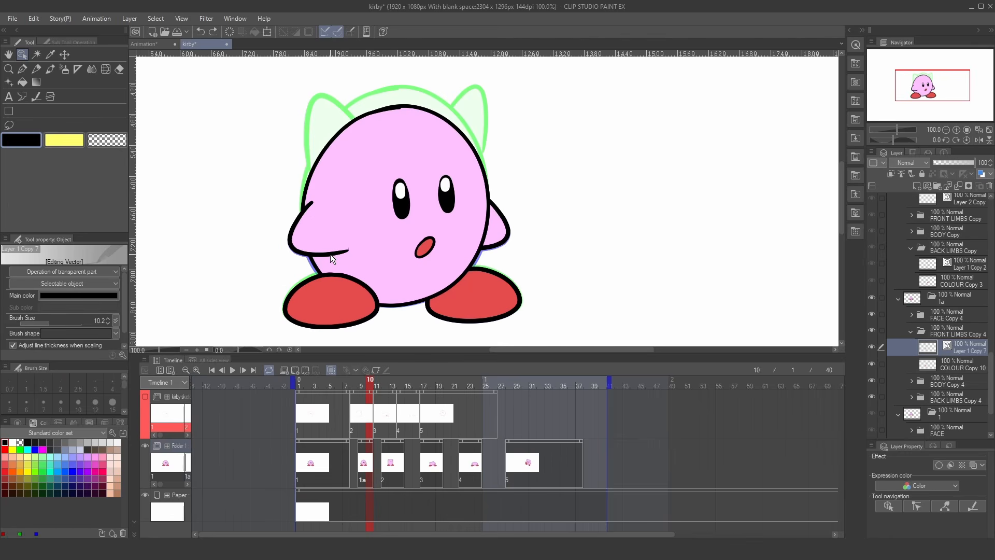
# - Delete the front arm's line in cel 1a's FRONT LIMBS Copy 4 folder and redraw it with the G-pen as an upward-swinging smear
pyautogui.click(331, 254)
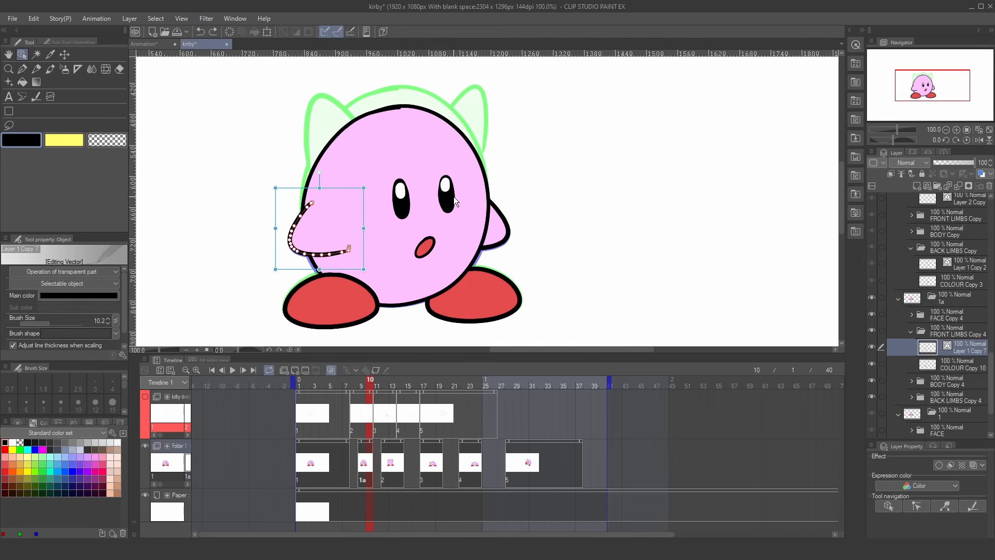
pyautogui.click(49, 55)
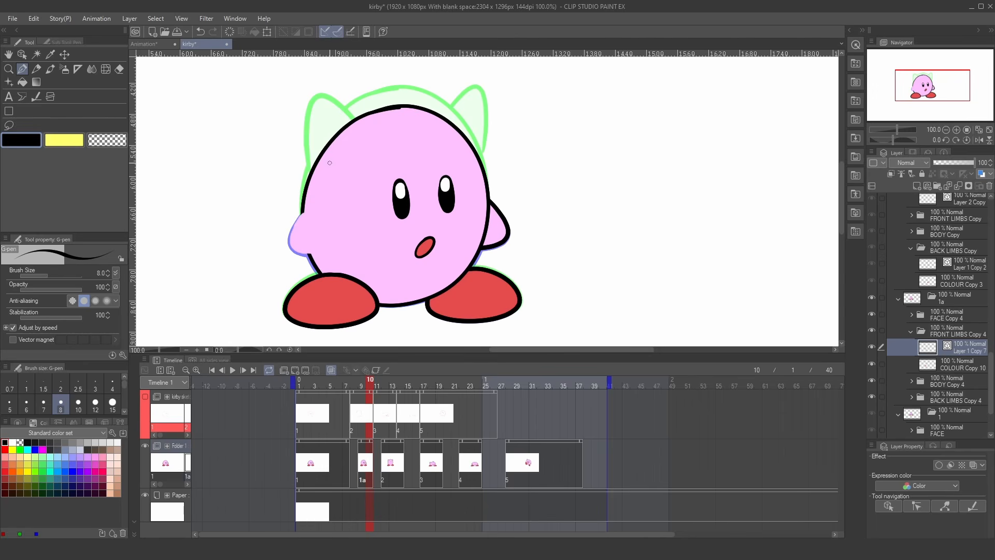
pyautogui.moveTo(319, 157)
pyautogui.mouseDown()
pyautogui.moveTo(261, 200)
pyautogui.moveTo(262, 257)
pyautogui.mouseUp()
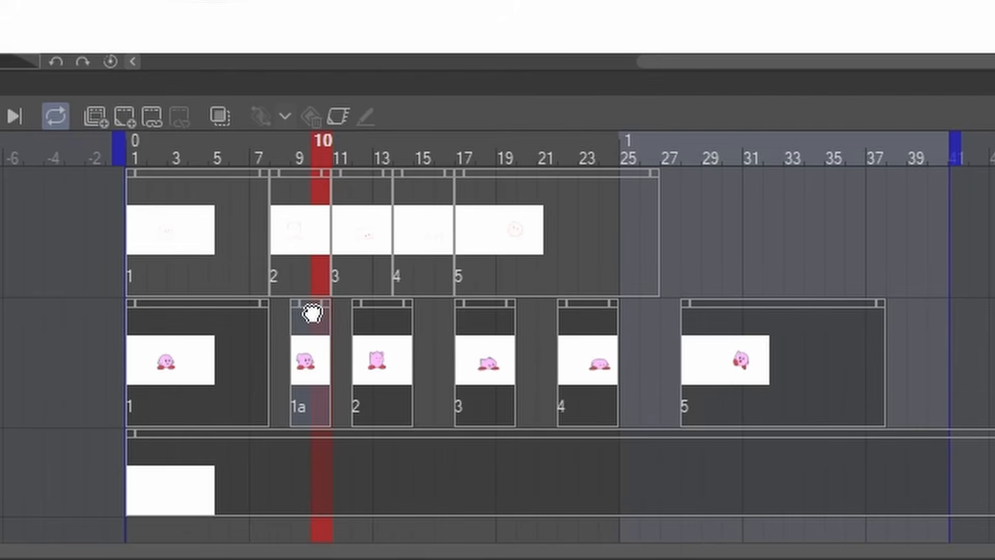
# - Move cel 1a's clip to frame 8, shorten it to one frame and start cel 2 on frame 9
pyautogui.moveTo(275, 338); pyautogui.dragTo(302, 314)
pyautogui.click(280, 322)
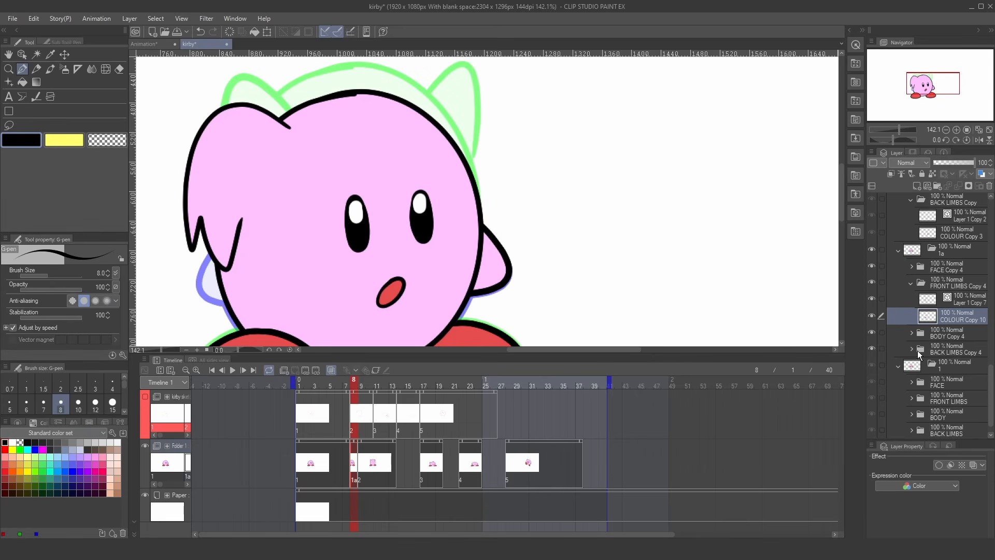
# - Redraw the back arm as a matching smear in cel 1a's BACK LIMBS Copy 4 folder and colour it pink
pyautogui.click(911, 349)
pyautogui.click(951, 365)
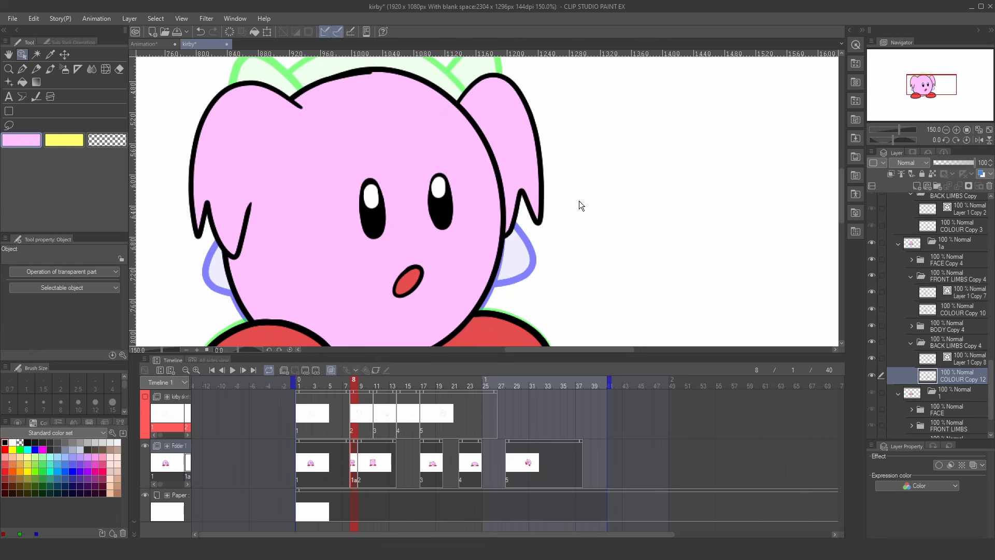
# - Hide the BODY Copy 4 folder and draw over cel 1a's eyes on Layer 2 Copy 4 with the G-pen
pyautogui.click(872, 325)
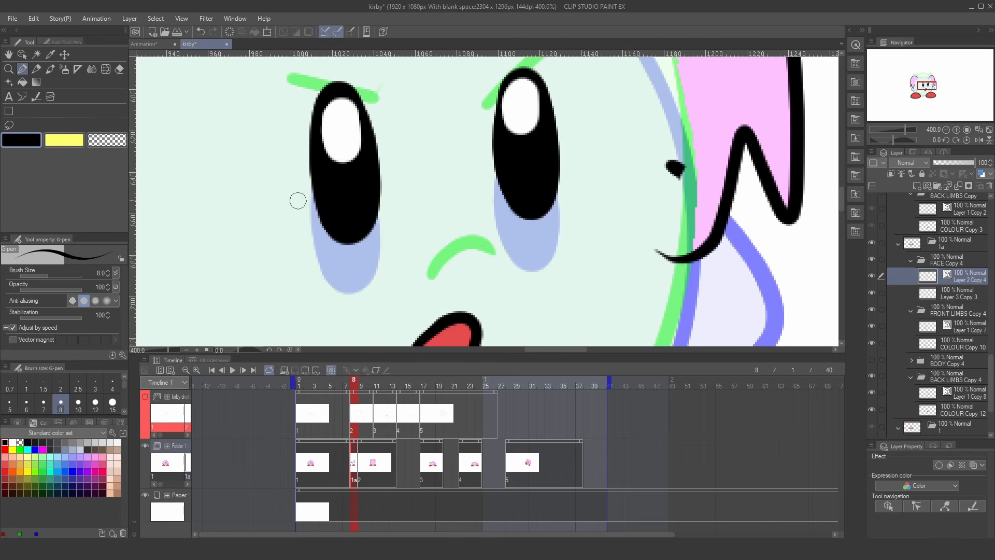
pyautogui.moveTo(294, 199)
pyautogui.mouseDown()
pyautogui.moveTo(372, 206)
pyautogui.moveTo(417, 210)
pyautogui.mouseUp()
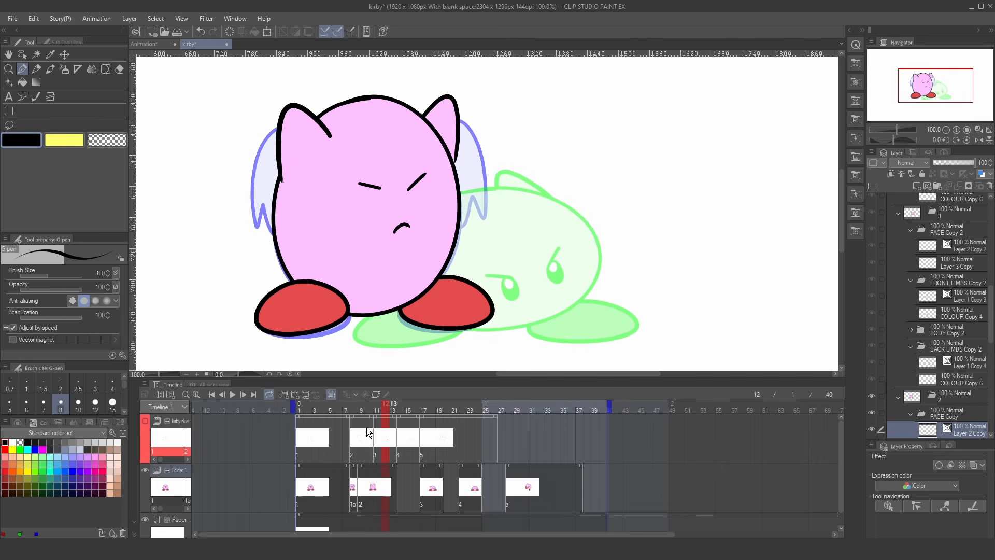
# - Duplicate the neighbouring cel folders to add inbetween cel 2a before cel 3 and cel 3a after it on the Folder 1 track
pyautogui.click(950, 398)
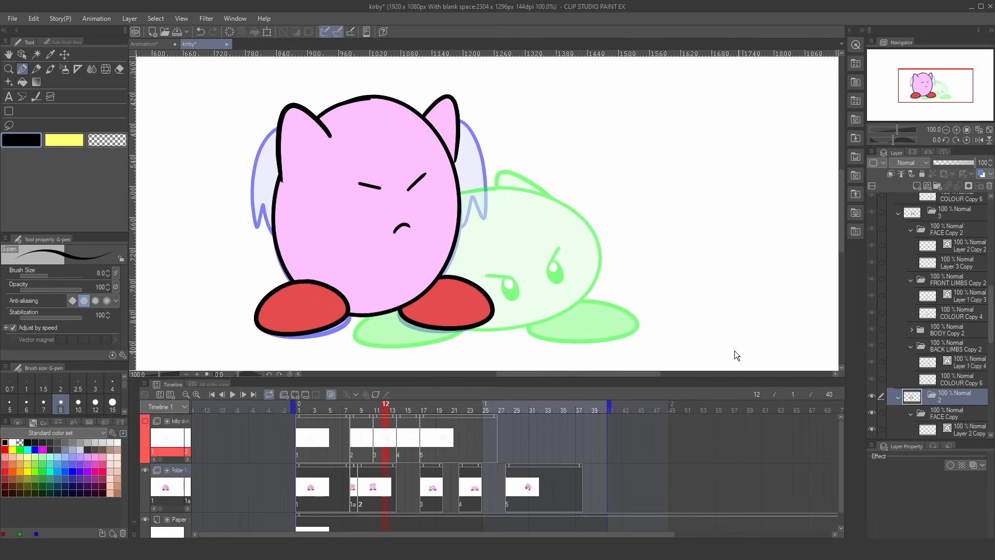
pyautogui.click(406, 475)
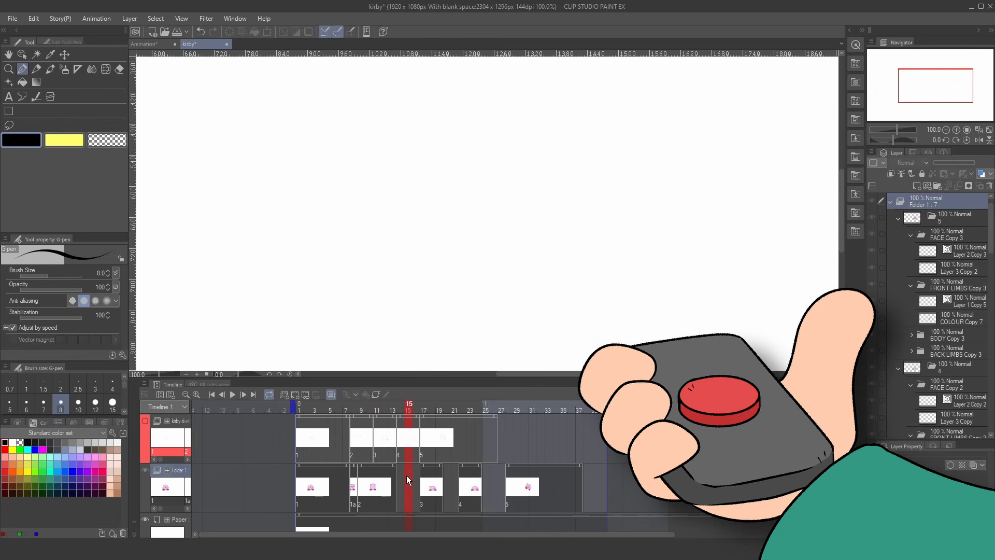
pyautogui.click(440, 482)
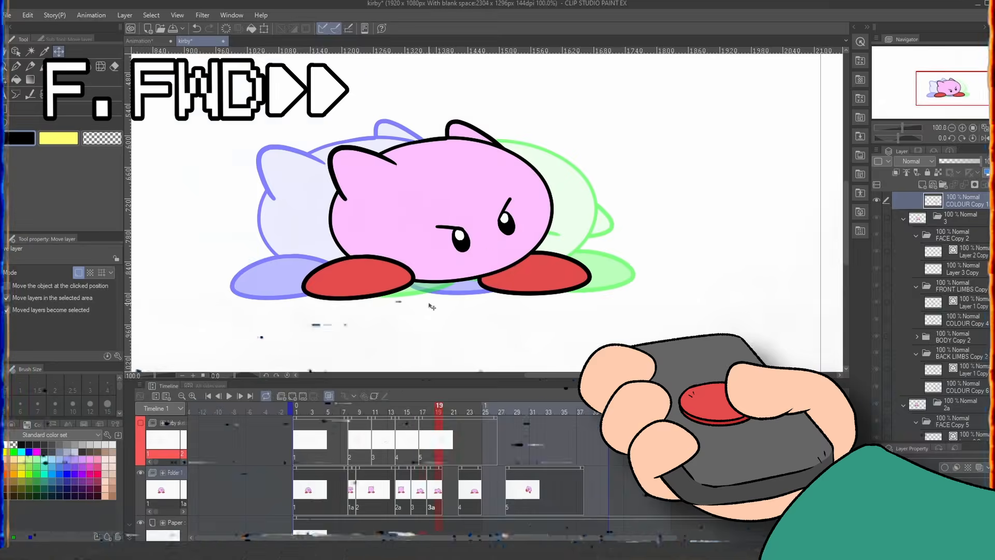
# - Add inbetween cel 3b before cel 4 and transform its parts using the onion skin
pyautogui.click(446, 482)
pyautogui.hotkey('ctrl', 't')
pyautogui.press('Return')
pyautogui.scroll(3, 358, 222)
pyautogui.scroll(-5, 358, 222)
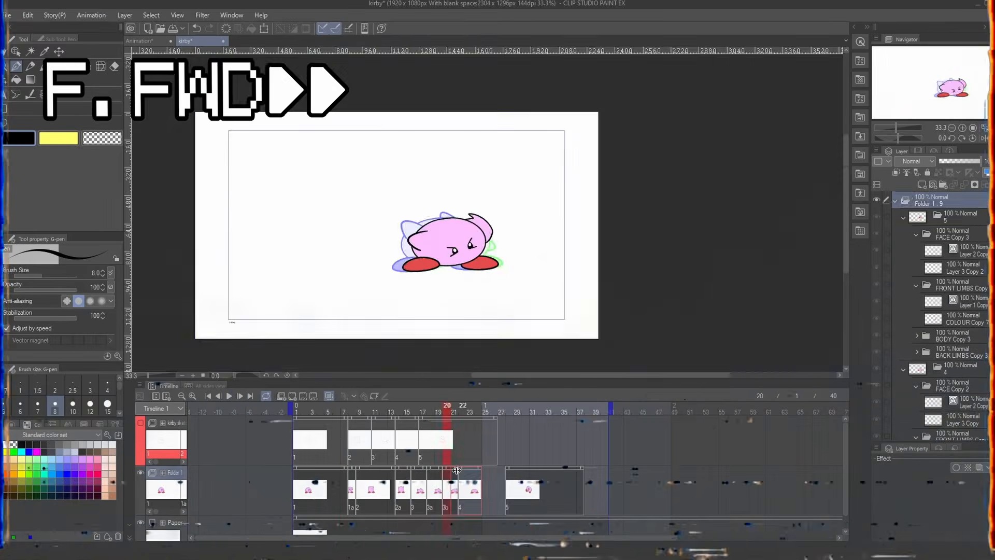
# - Add inbetween cel 6 between cels 4 and 5, transform its parts and shorten the animation to 36 frames
pyautogui.click(533, 482)
pyautogui.click(485, 482)
pyautogui.hotkey('ctrl', 'z')
pyautogui.hotkey('ctrl', 't')
pyautogui.press('Return')
pyautogui.scroll(-5, 493, 189)
pyautogui.press('k')
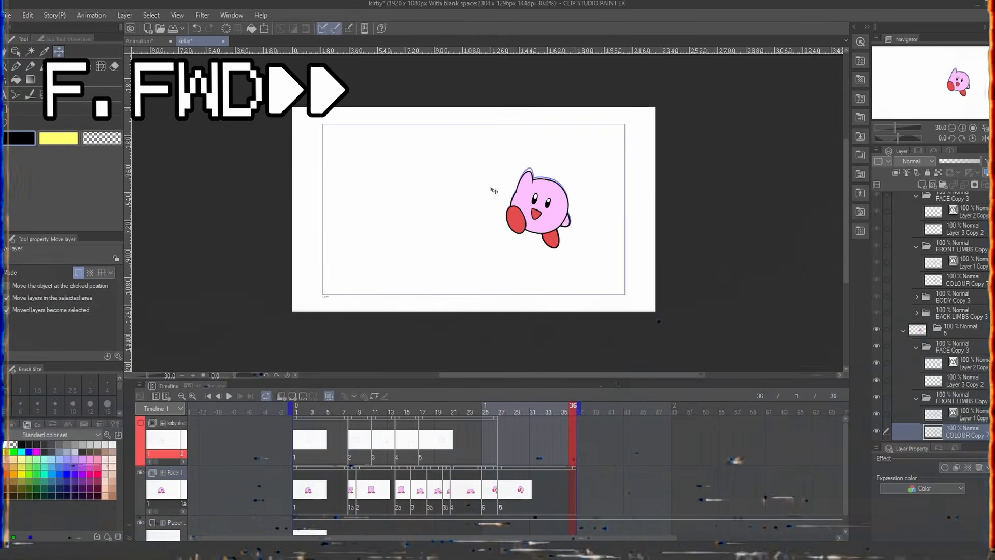
# - Move the character in cel 5 slightly downward and play back the animation
pyautogui.moveTo(520, 187); pyautogui.dragTo(523, 197)
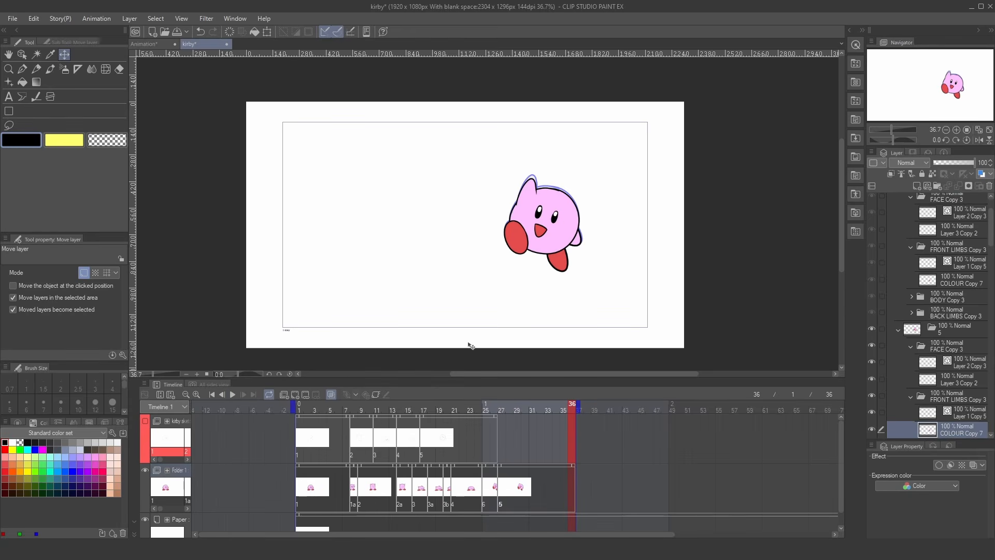
pyautogui.click(231, 394)
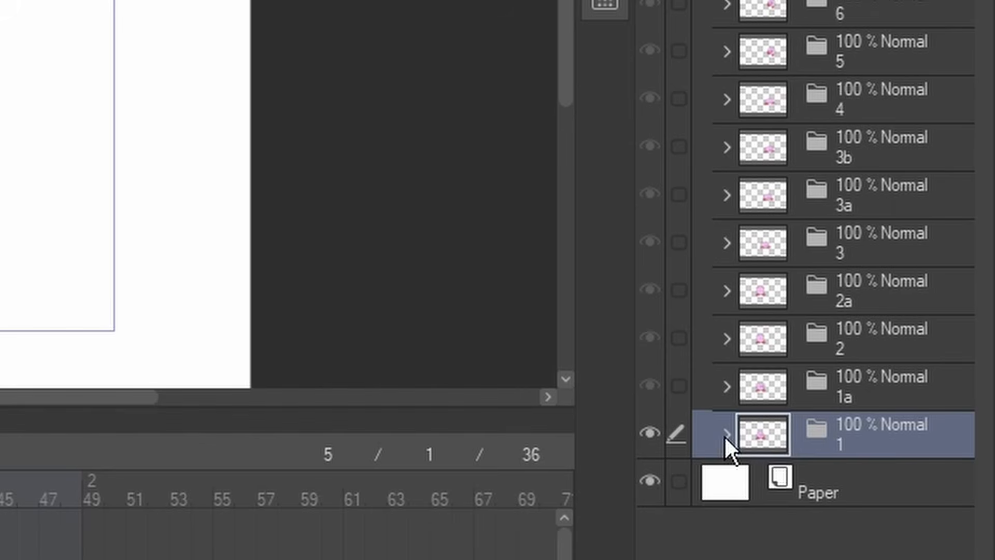
# - Select cel folders 1, 1a, 2 and 2a together and move the character left on the canvas
pyautogui.click(726, 435)
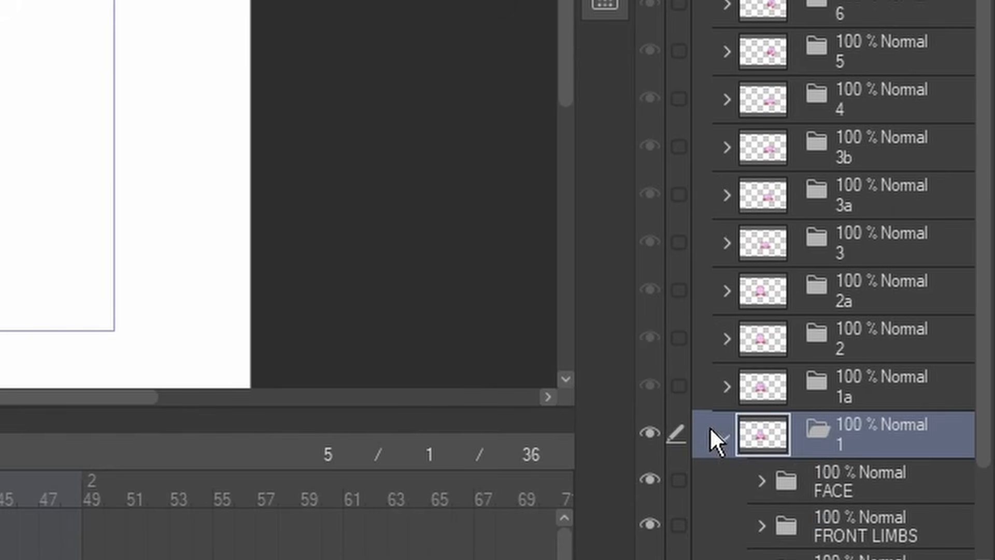
pyautogui.click(725, 438)
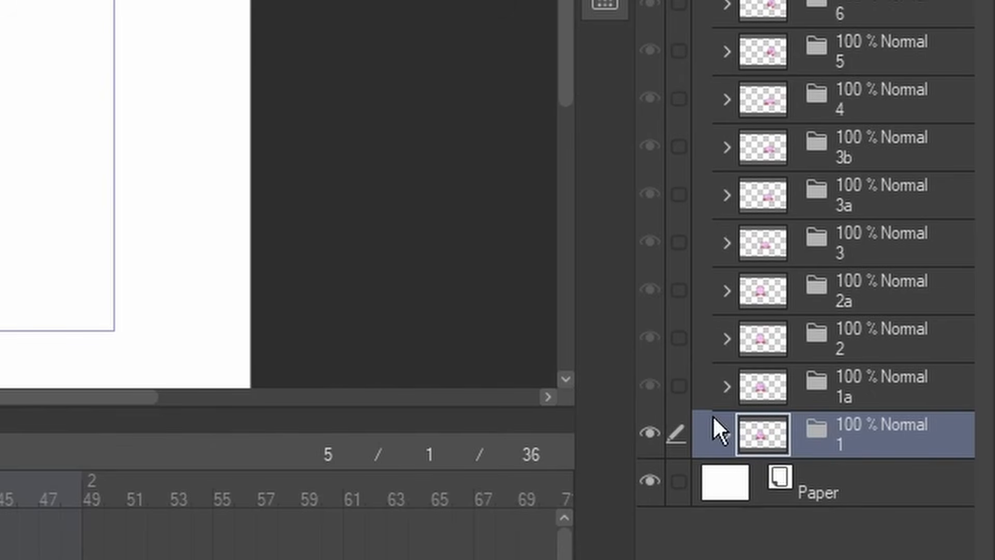
pyautogui.click(681, 385)
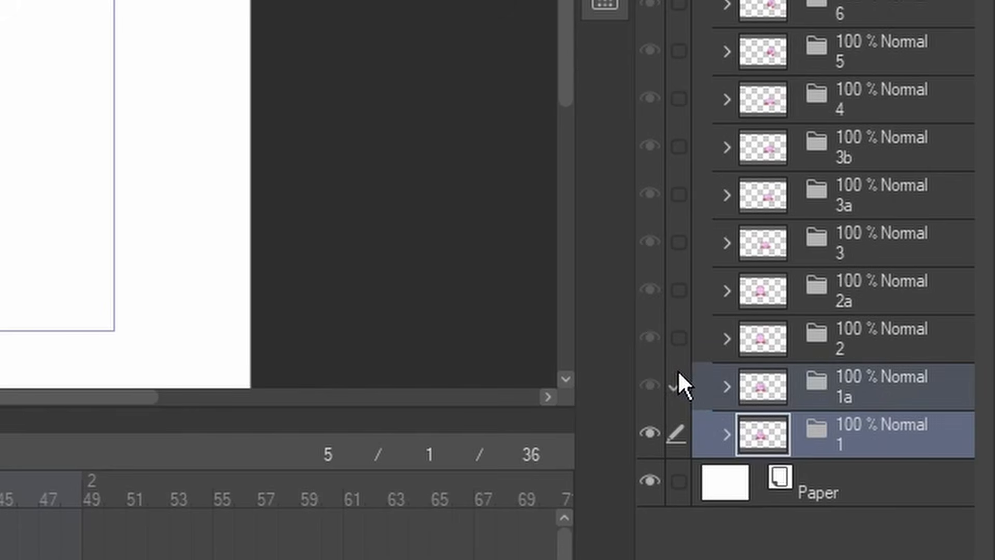
pyautogui.click(676, 336)
pyautogui.click(679, 289)
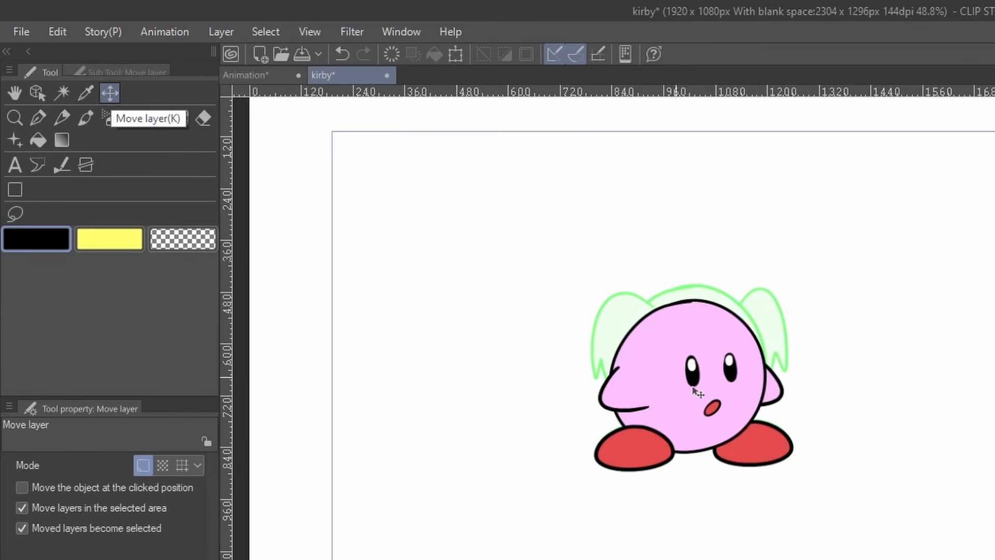
pyautogui.moveTo(734, 398); pyautogui.dragTo(560, 398)
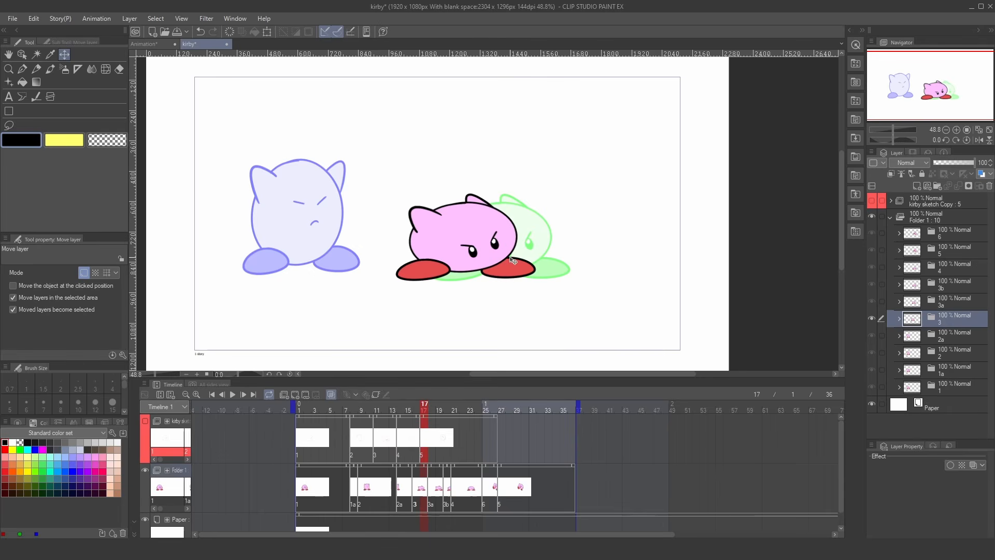
# - Move the character left in cel 3 and slightly left in cel 3a, and play back the animation
pyautogui.moveTo(513, 260); pyautogui.dragTo(444, 259)
pyautogui.press('.')
pyautogui.moveTo(643, 239); pyautogui.dragTo(615, 239)
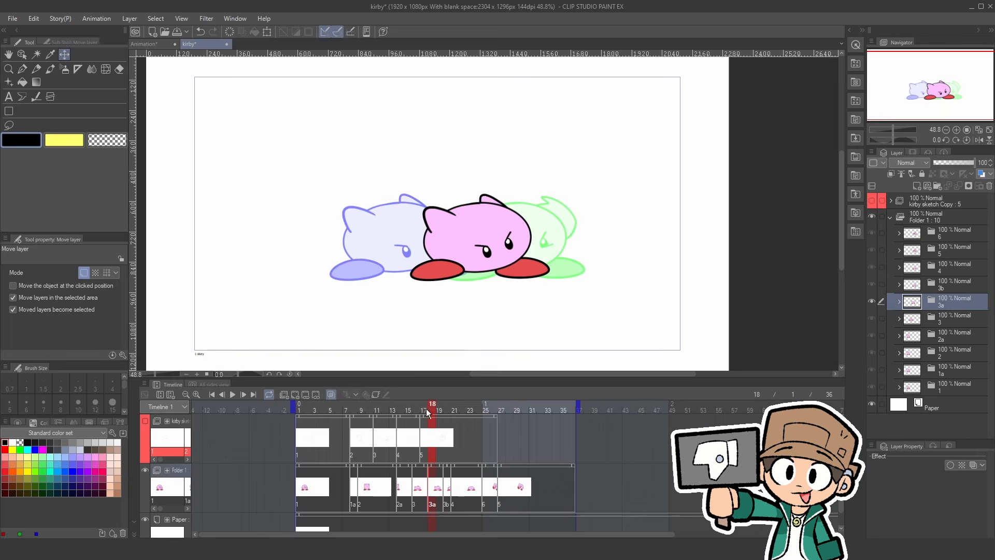
pyautogui.hotkey('ctrl', '-')
pyautogui.click(208, 394)
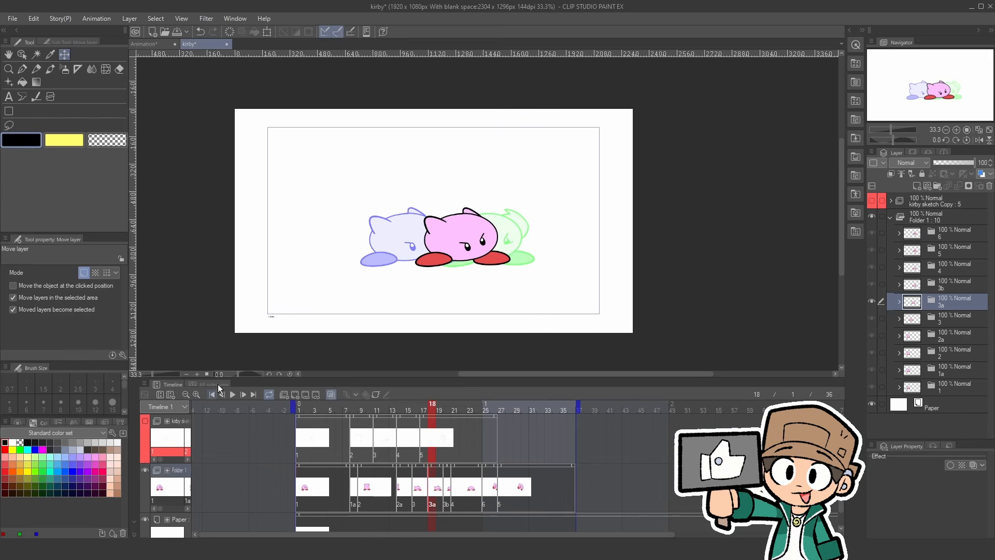
pyautogui.hotkey('ctrl', '-')
pyautogui.click(231, 395)
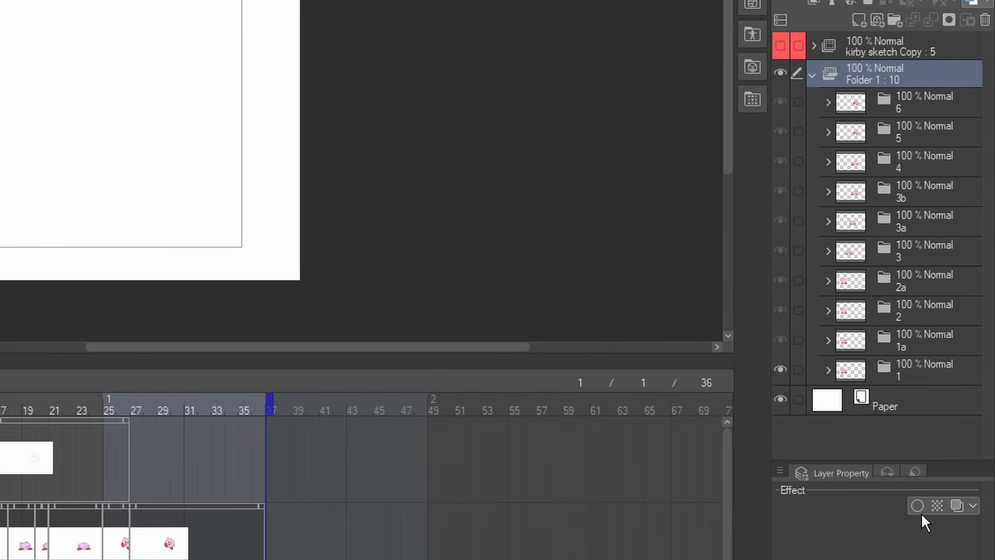
# - Add a border effect to Folder 1 with a black edge color and an edge thickness of 5.0
pyautogui.click(917, 505)
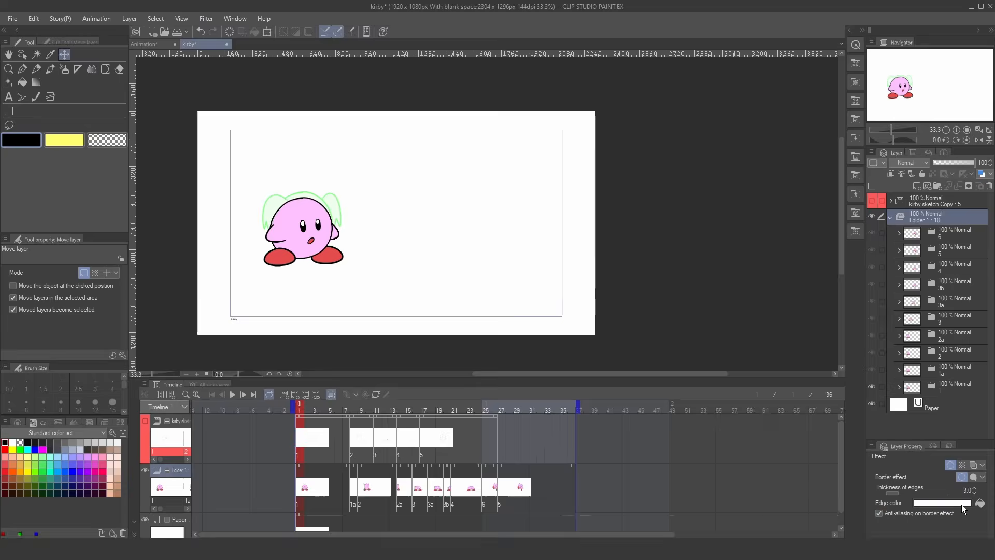
pyautogui.click(961, 505)
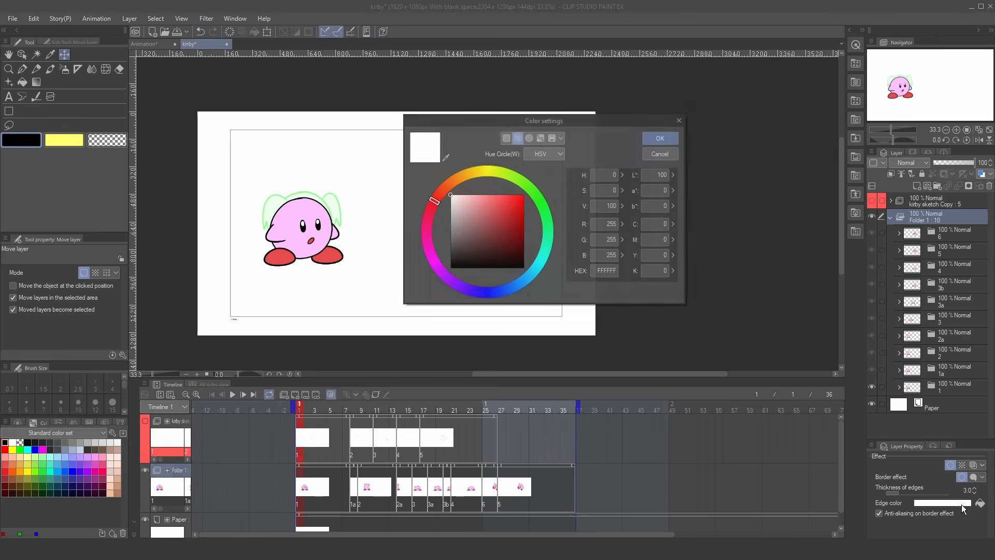
pyautogui.click(673, 138)
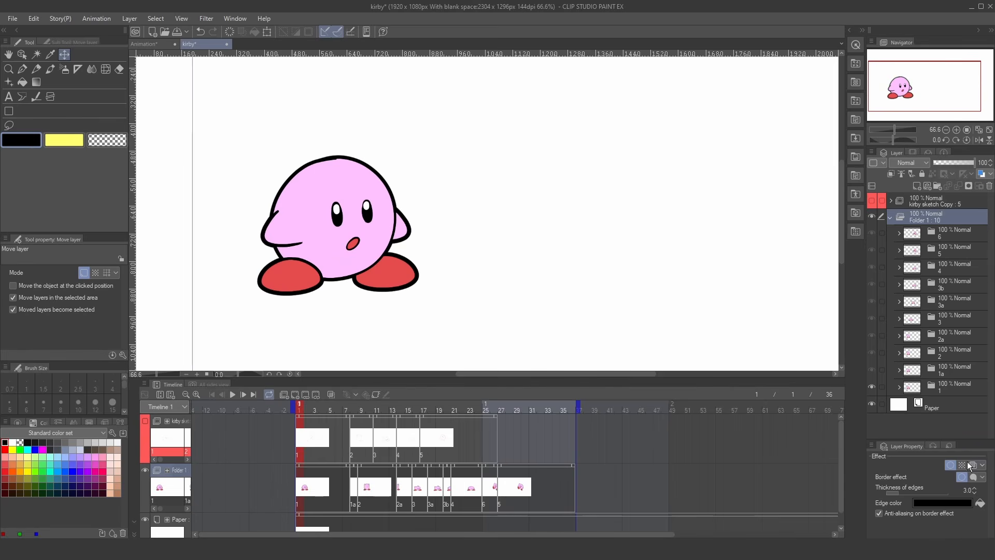
pyautogui.click(975, 488)
pyautogui.click(975, 489)
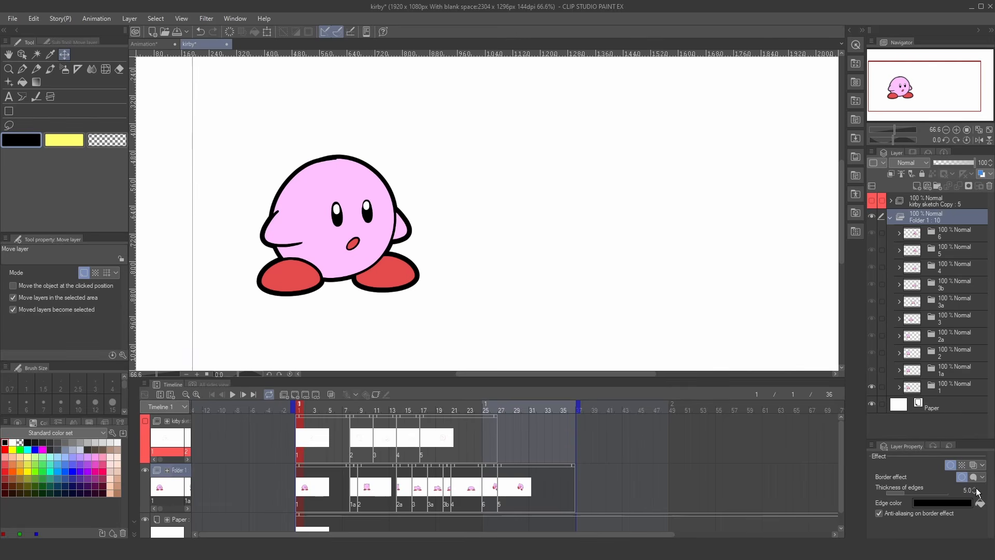
pyautogui.scroll(-2, 539, 218)
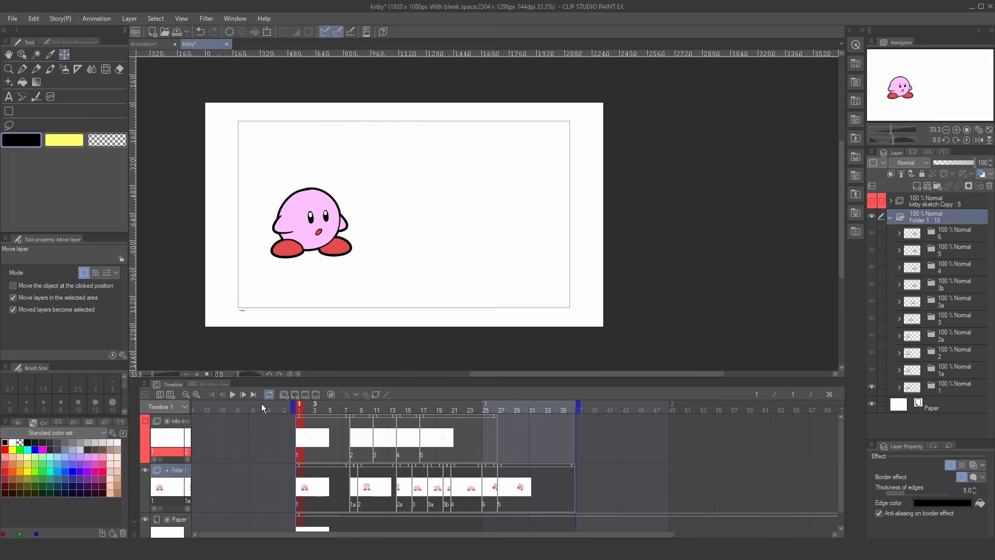
# - Play back the whole animation to check the thicker black outline across all cels
pyautogui.click(232, 395)
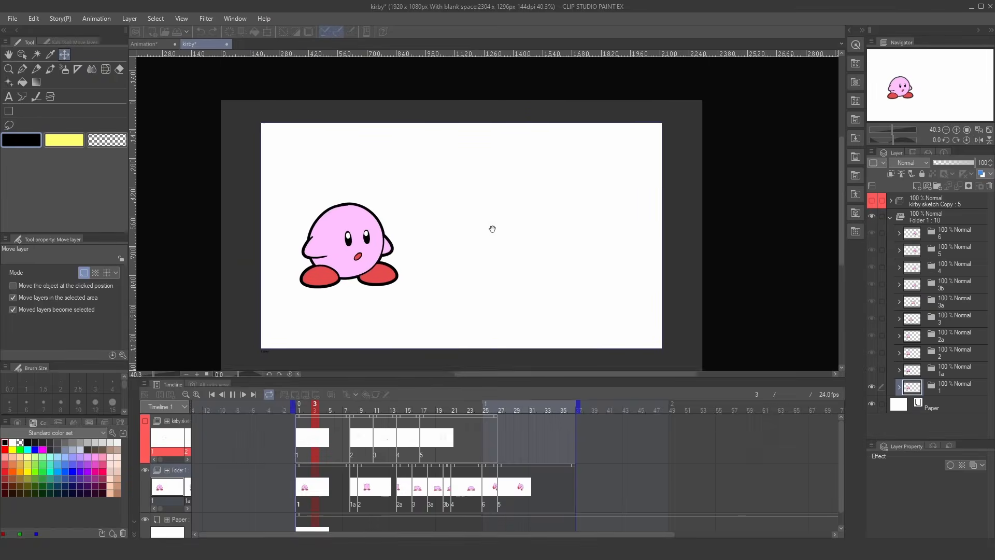
pyautogui.moveTo(351, 233); pyautogui.dragTo(502, 223)
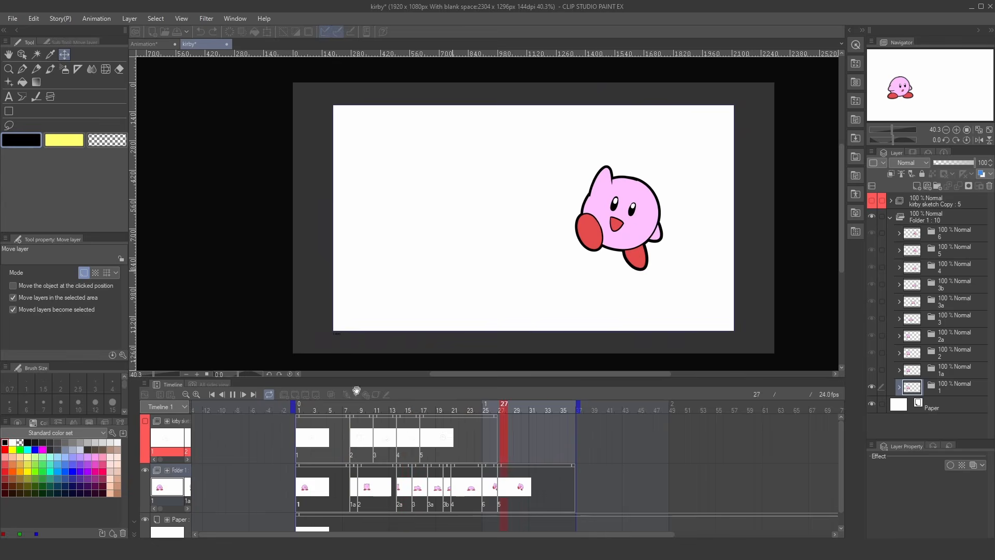
pyautogui.click(232, 395)
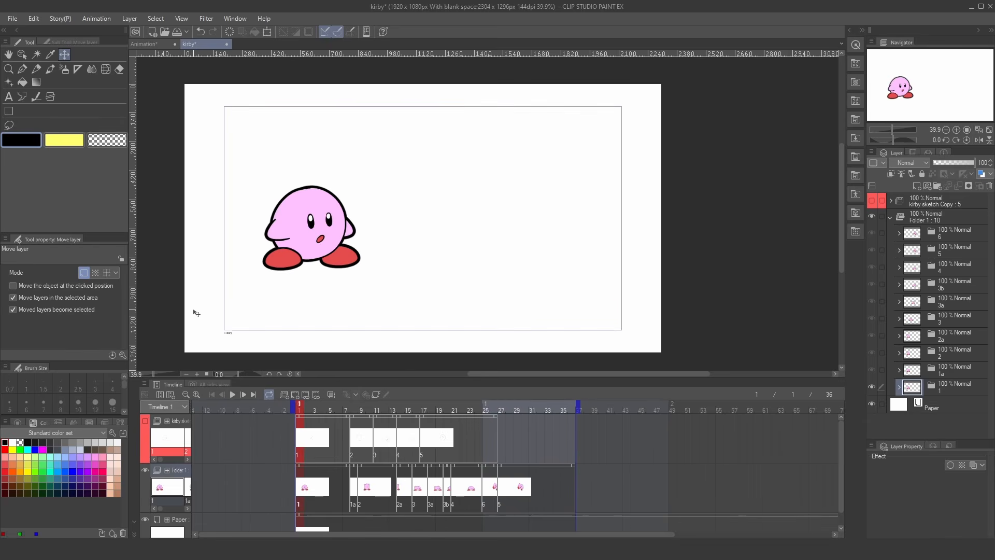
# - Save the file and export the animation as an MP4 movie named kirblol at 1920 × 1080 and 24 fps
pyautogui.hotkey('ctrl', 's')
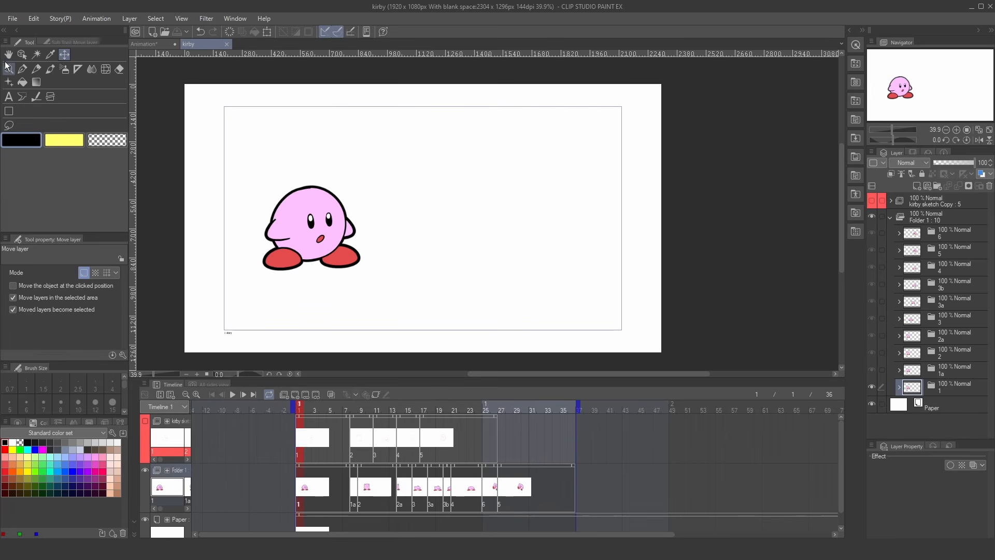
pyautogui.click(13, 18)
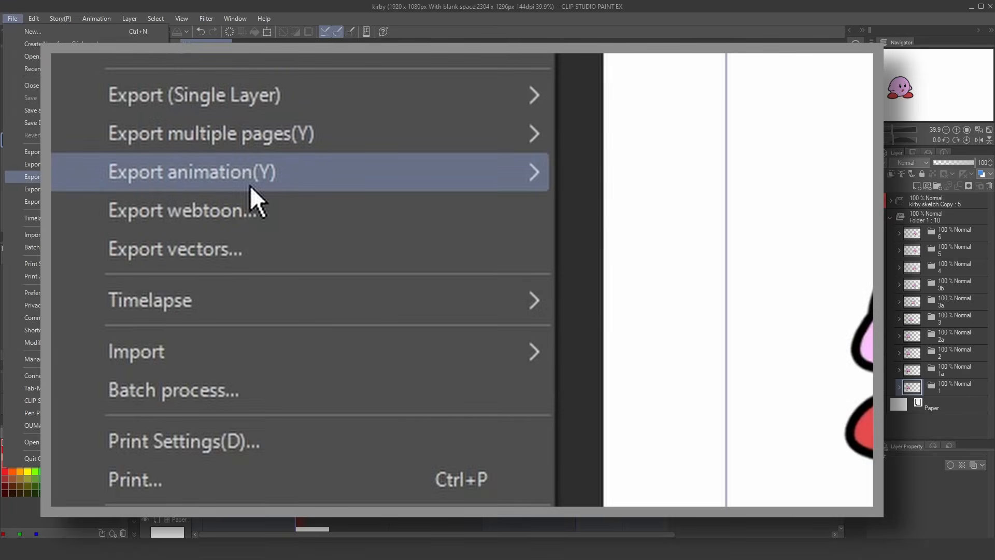
pyautogui.moveTo(70, 180)
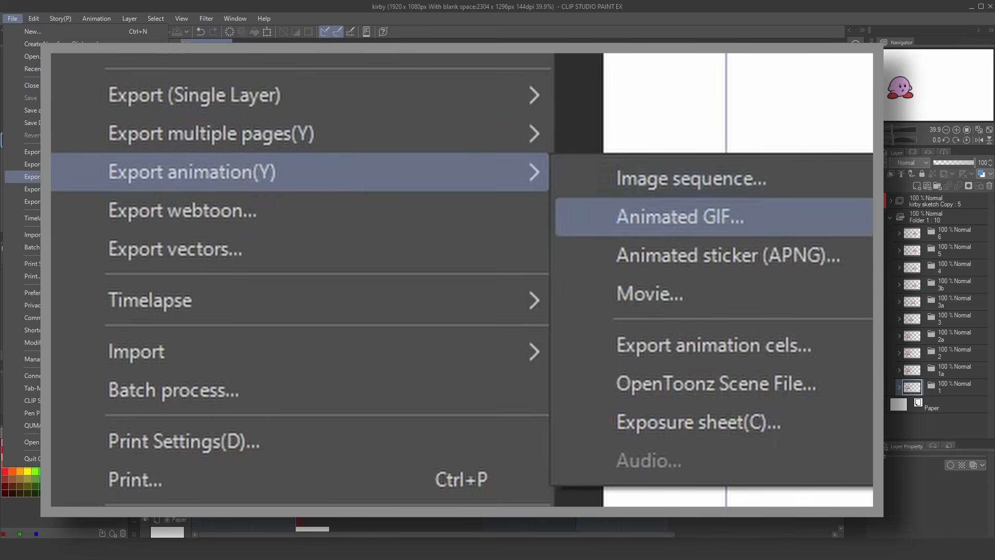
pyautogui.click(265, 216)
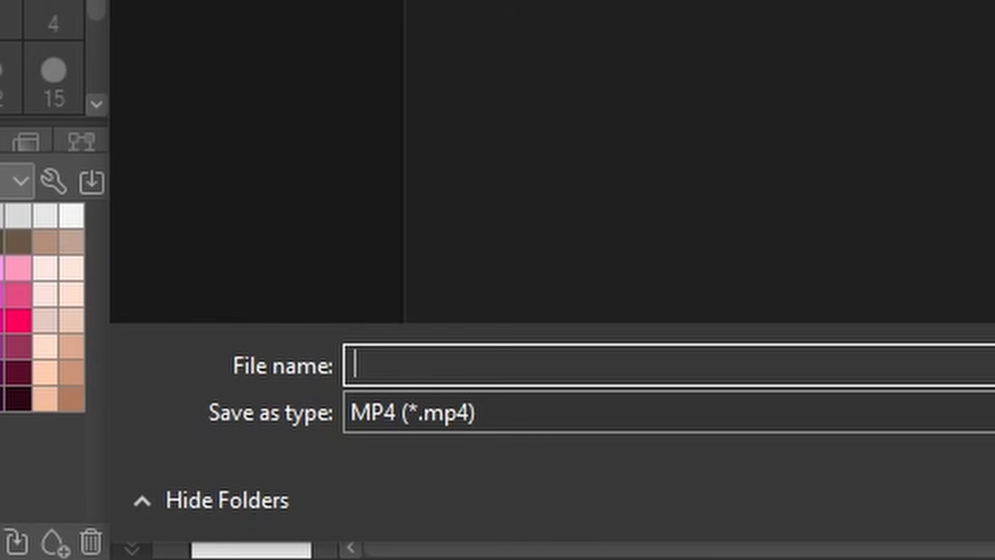
pyautogui.write('kirb')
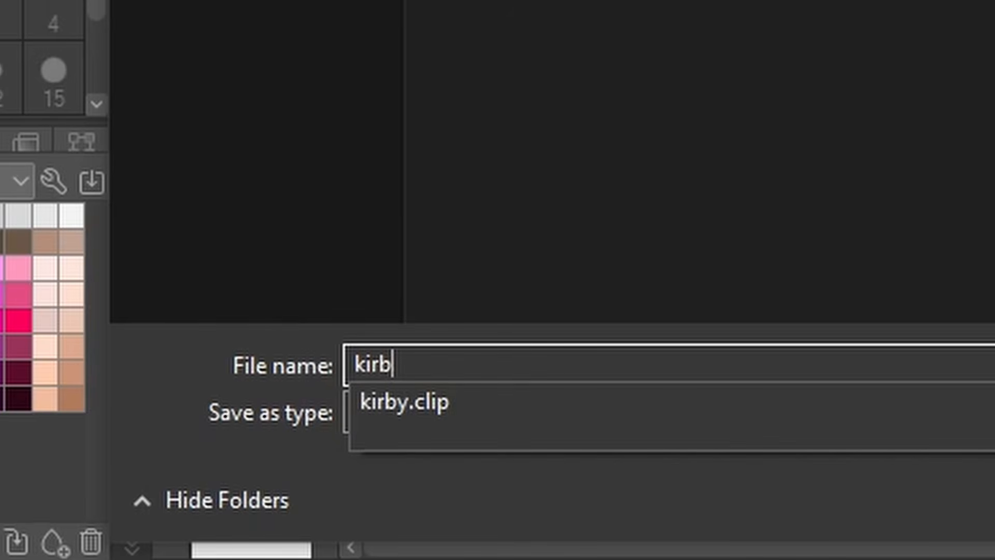
pyautogui.write('lol')
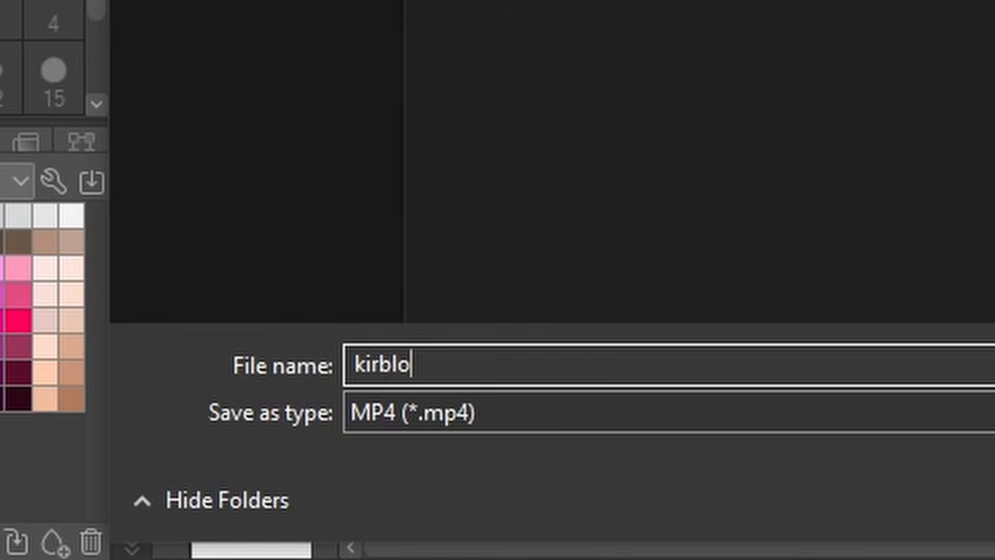
pyautogui.press('Return')
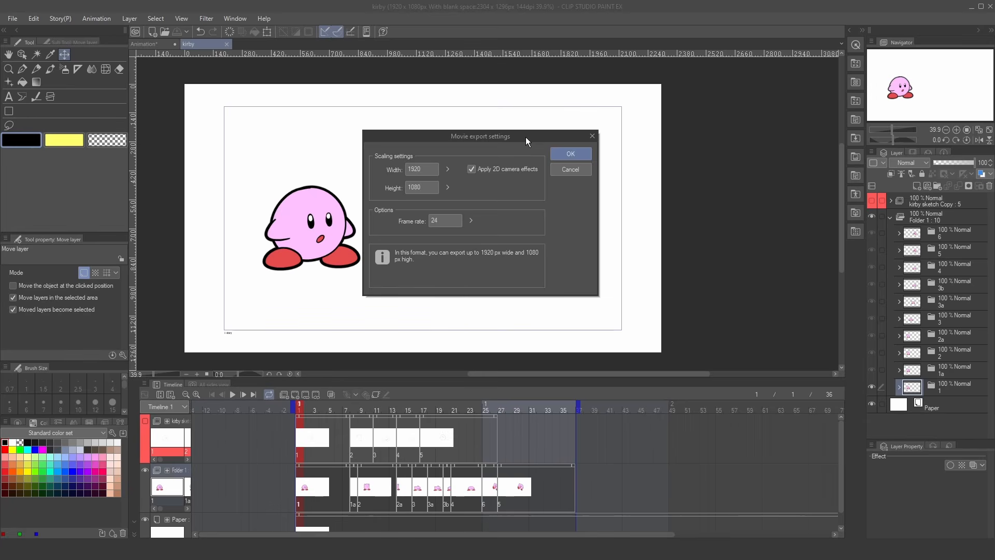
pyautogui.click(576, 153)
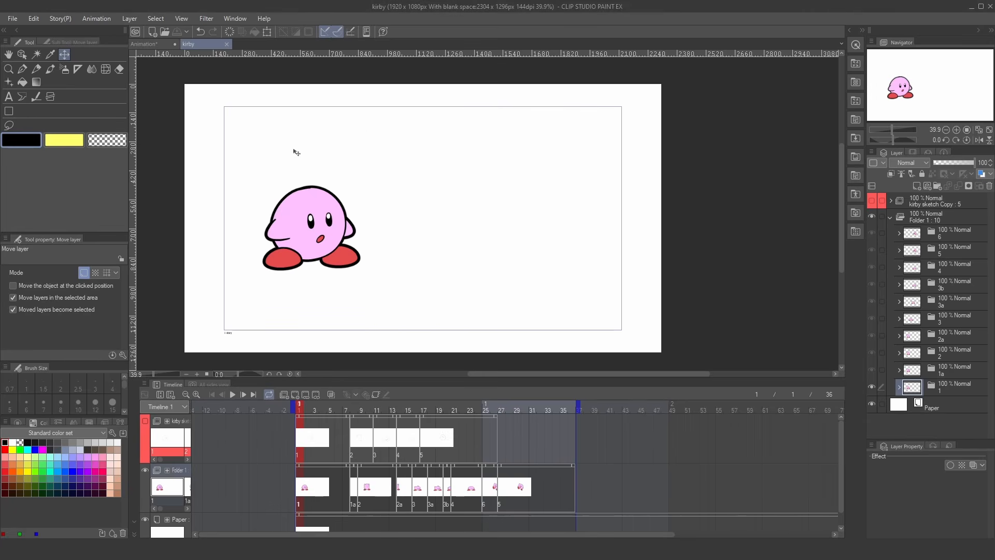